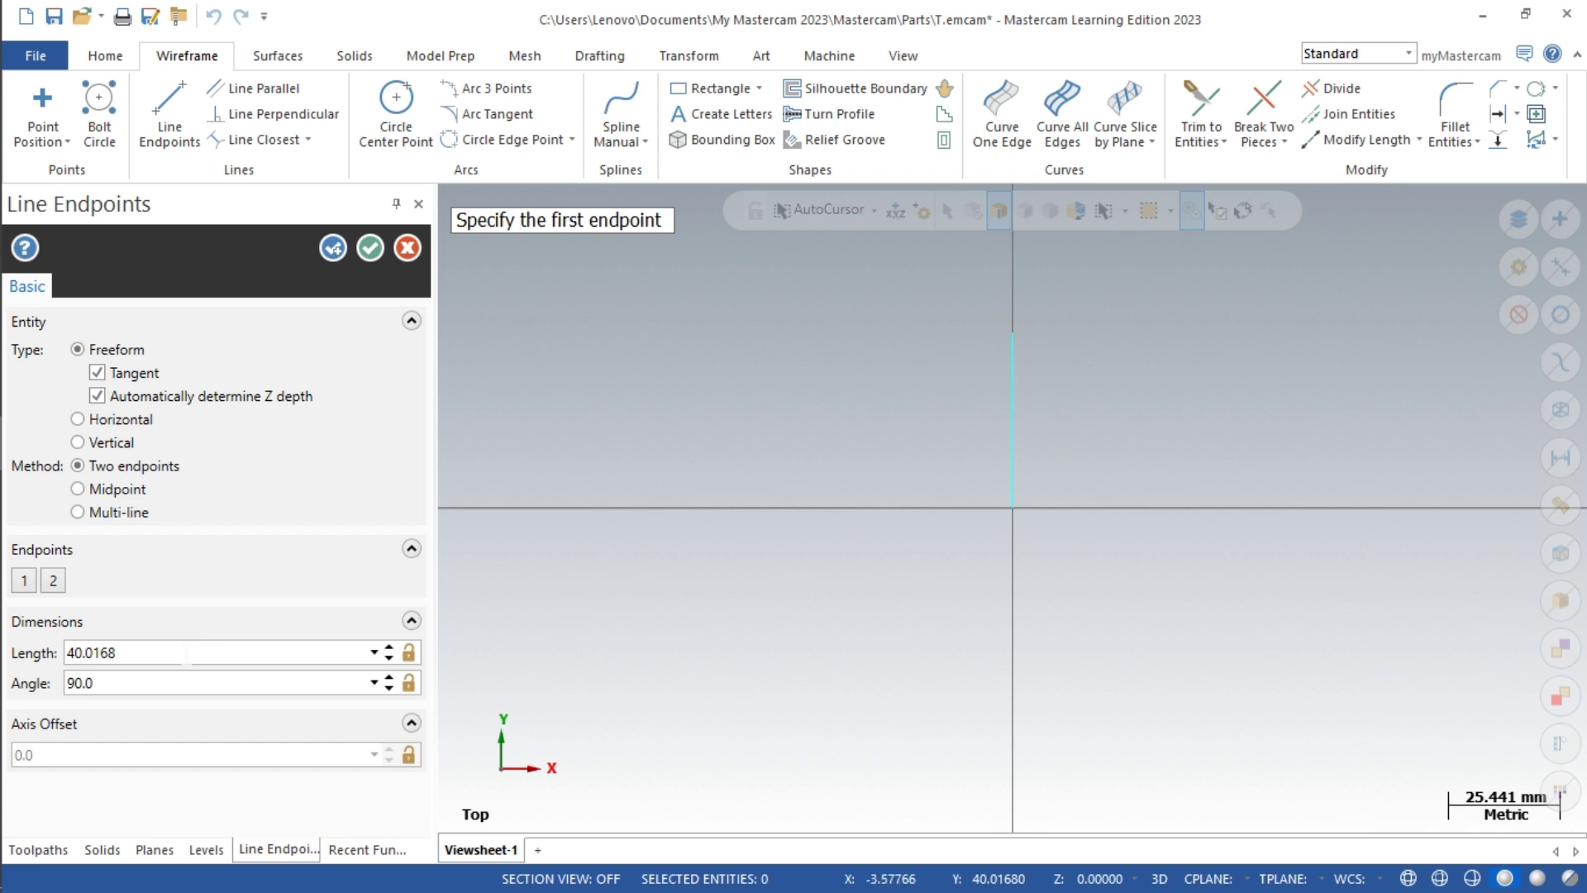
Step: Set the length of the vertical line rising from the origin to 15 mm
{"action": "left_click", "coordinate": [186, 654]}
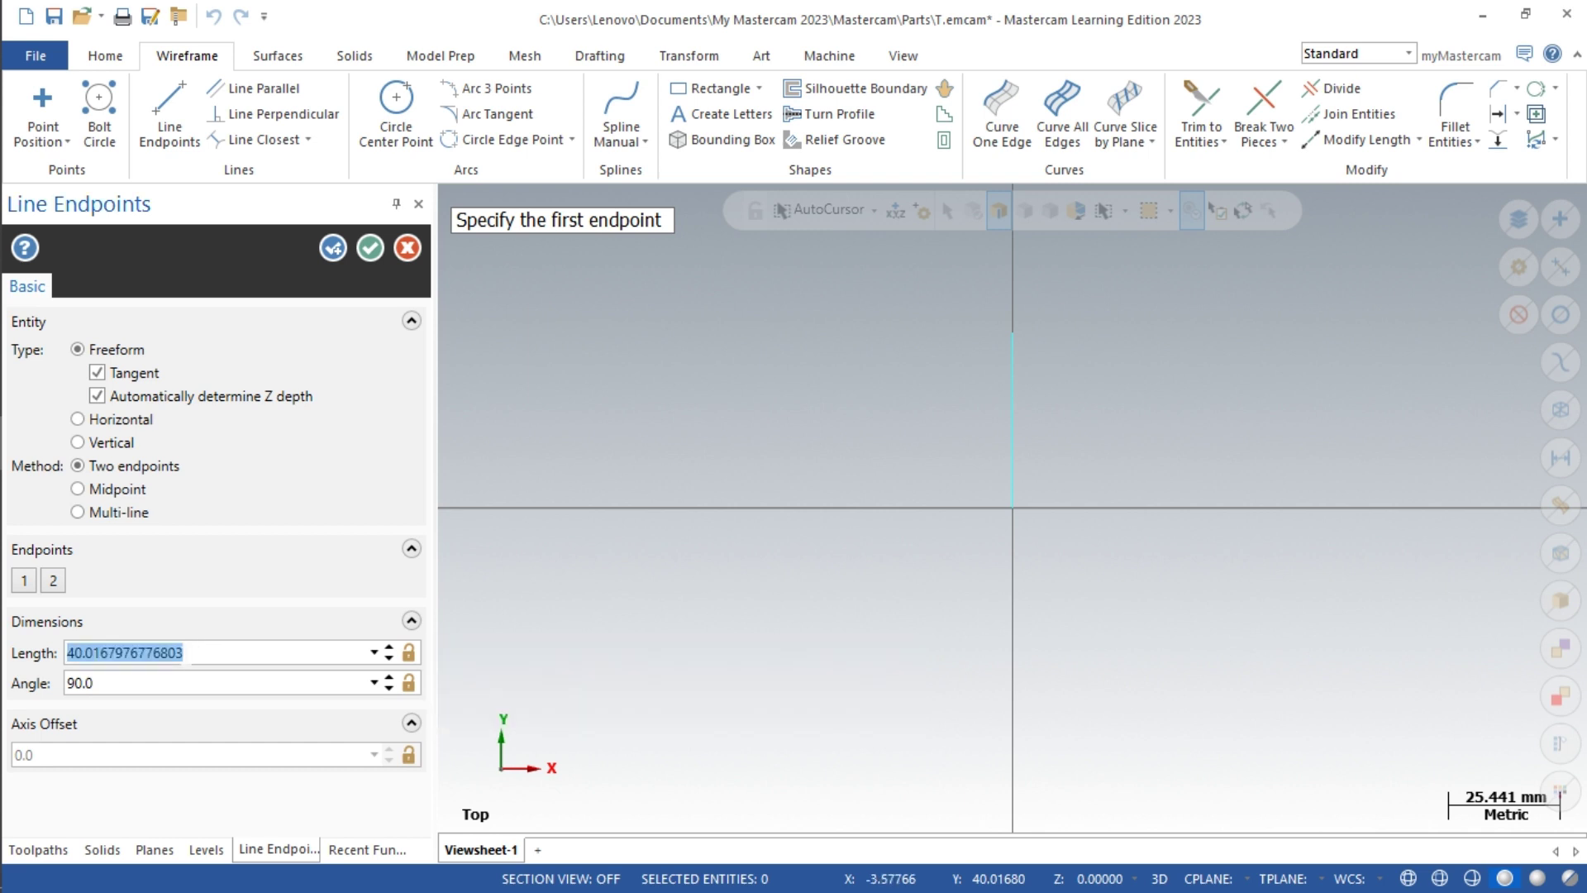
{"action": "type", "text": "15"}
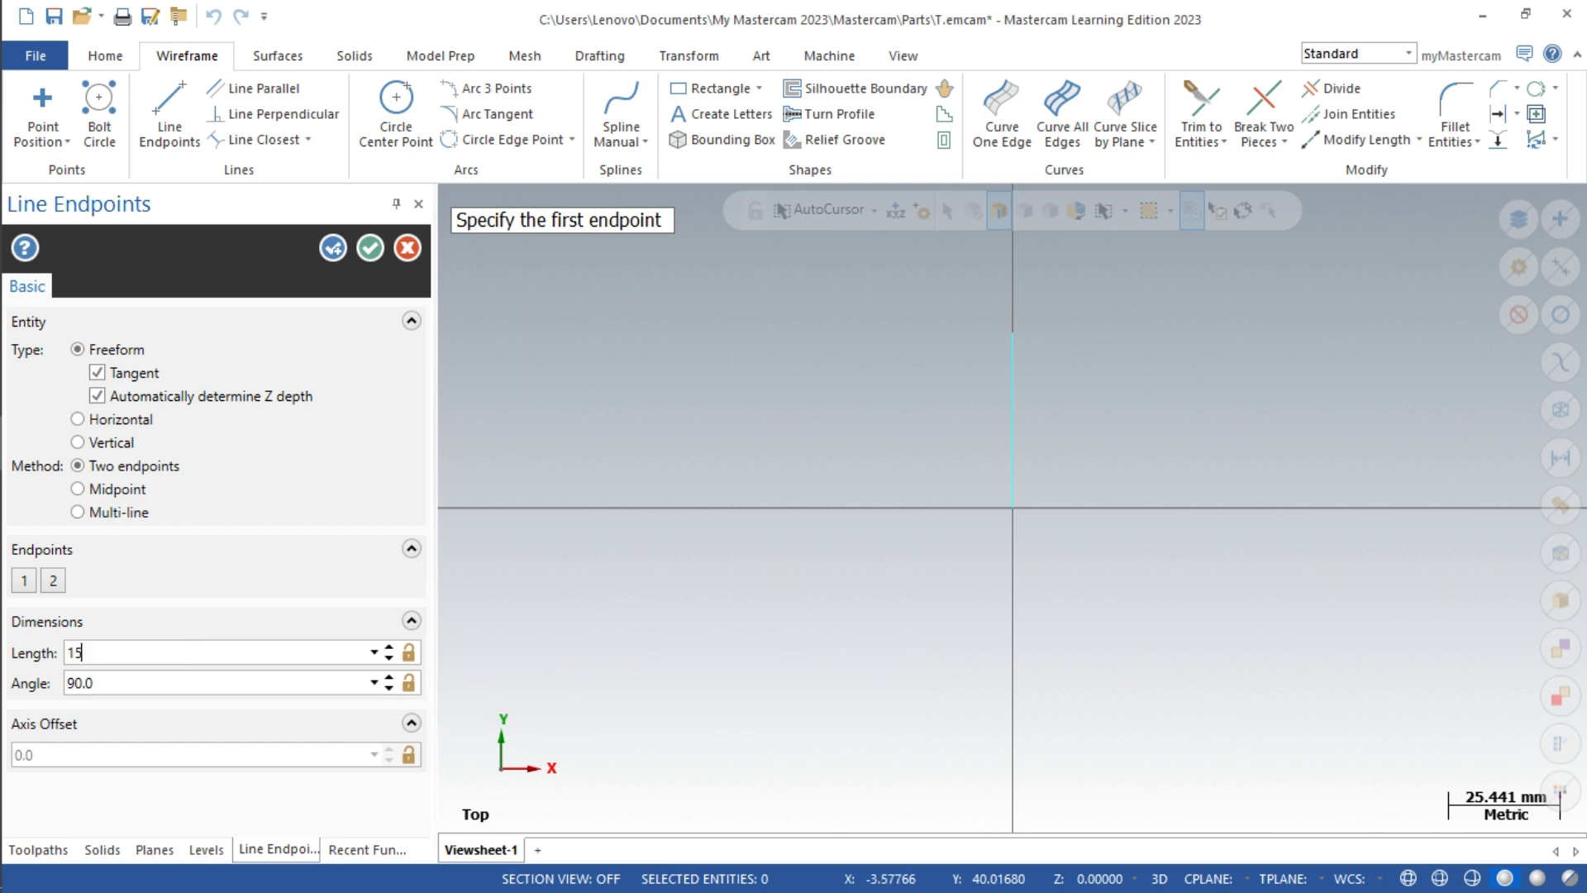
{"action": "key", "text": "Return"}
{"action": "scroll", "coordinate": [754, 506], "scroll_direction": "up", "scroll_amount": 5}
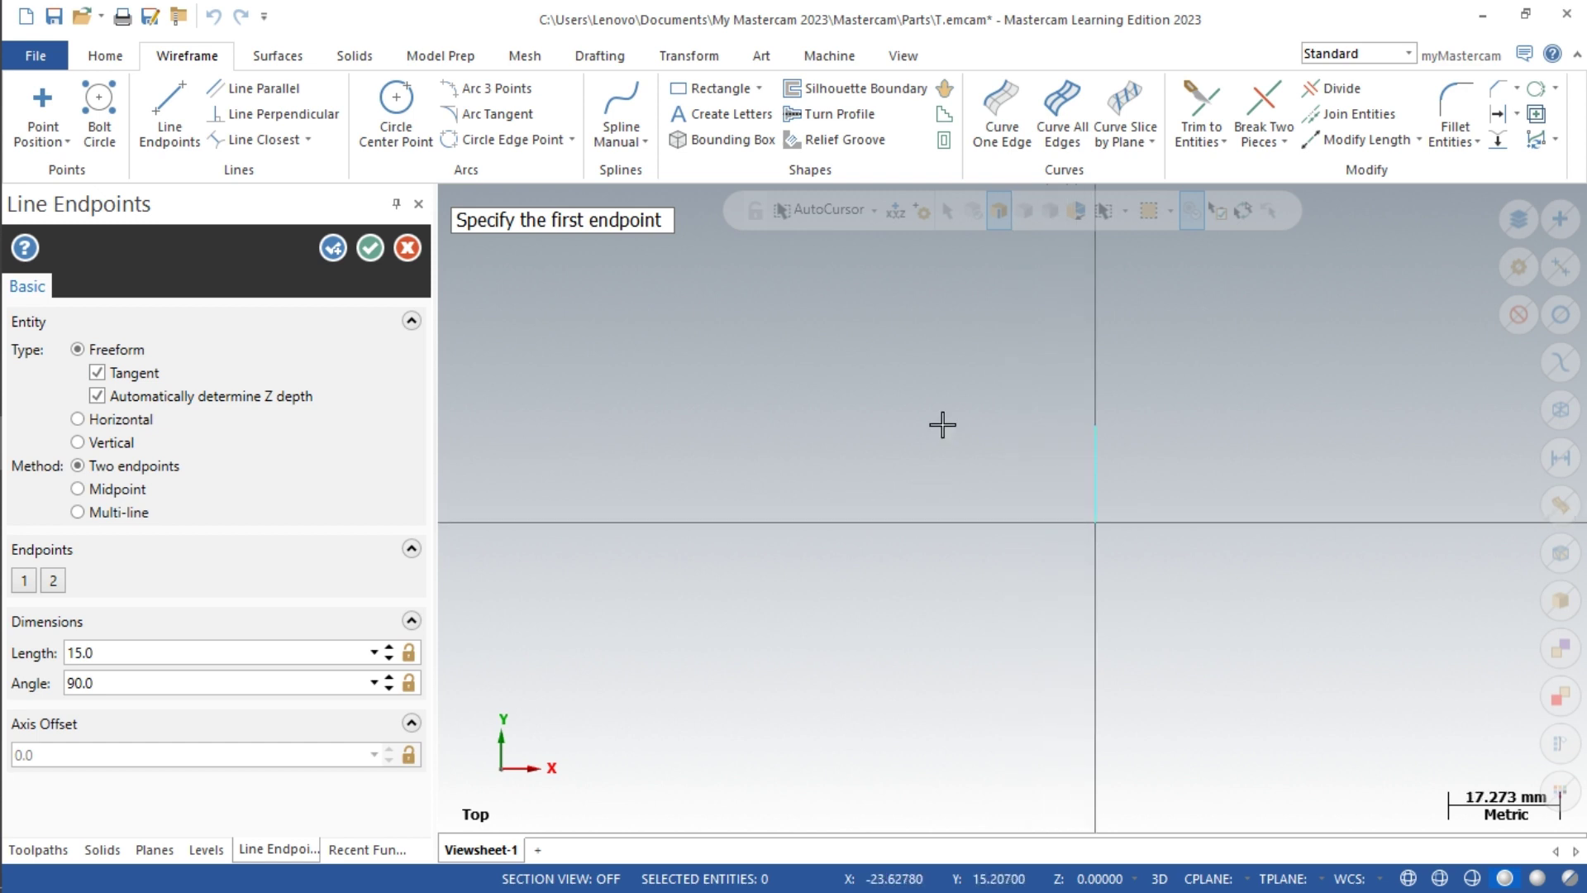
Step: Draw a horizontal line leftward from the top of the 15 mm line, 30 mm long as given in the BUBUT 7.JPG drawing
{"action": "left_click", "coordinate": [1096, 427]}
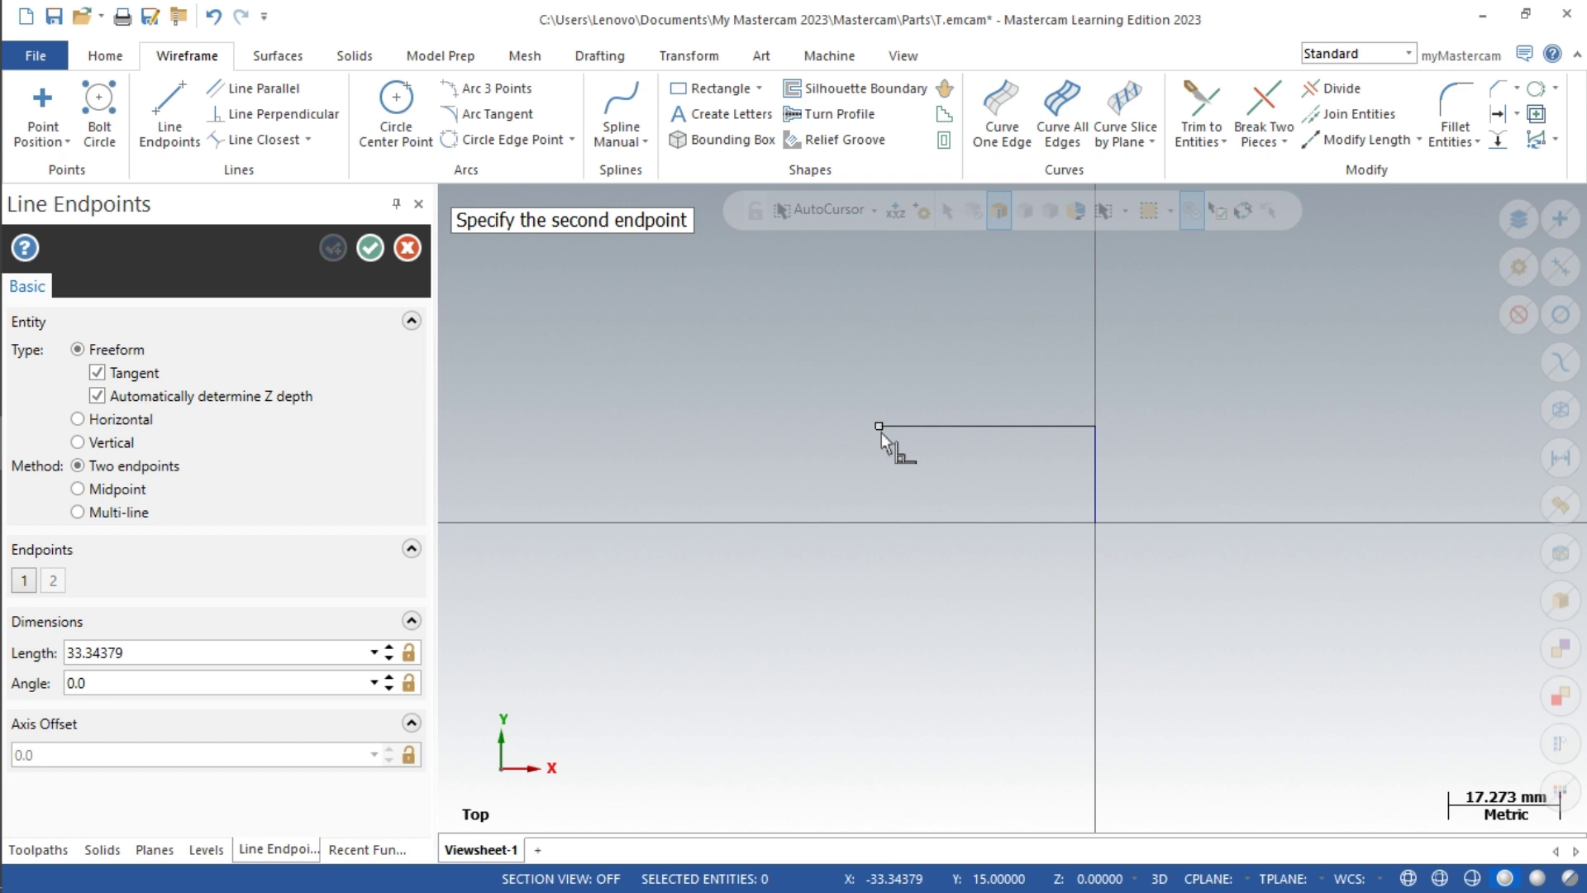
{"action": "left_click", "coordinate": [881, 433]}
{"action": "mouse_move", "coordinate": [4, 430]}
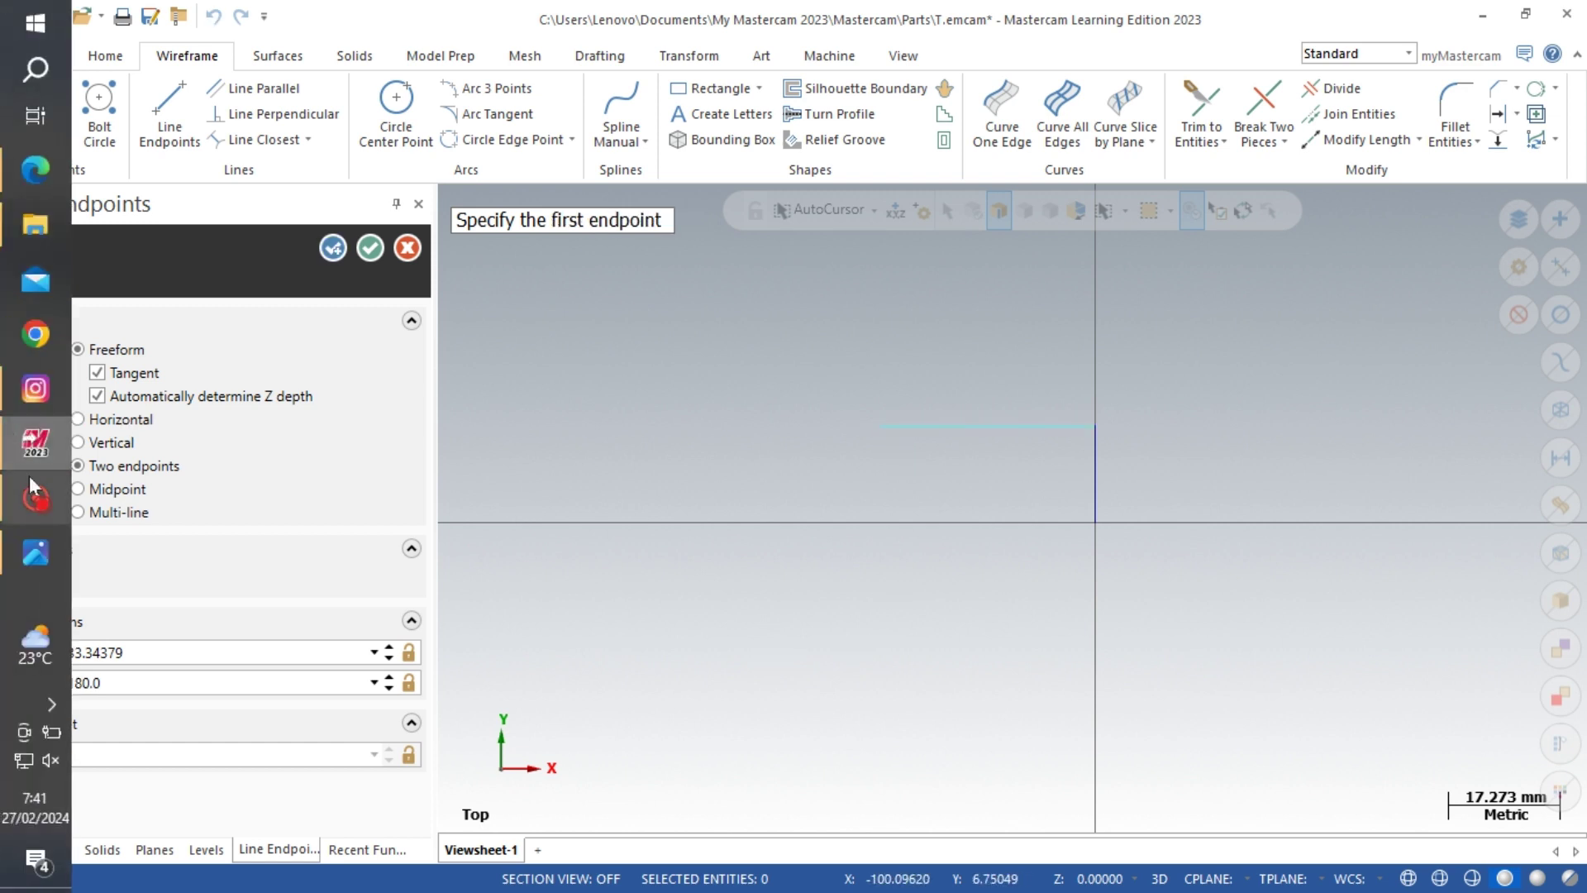
{"action": "left_click", "coordinate": [12, 552]}
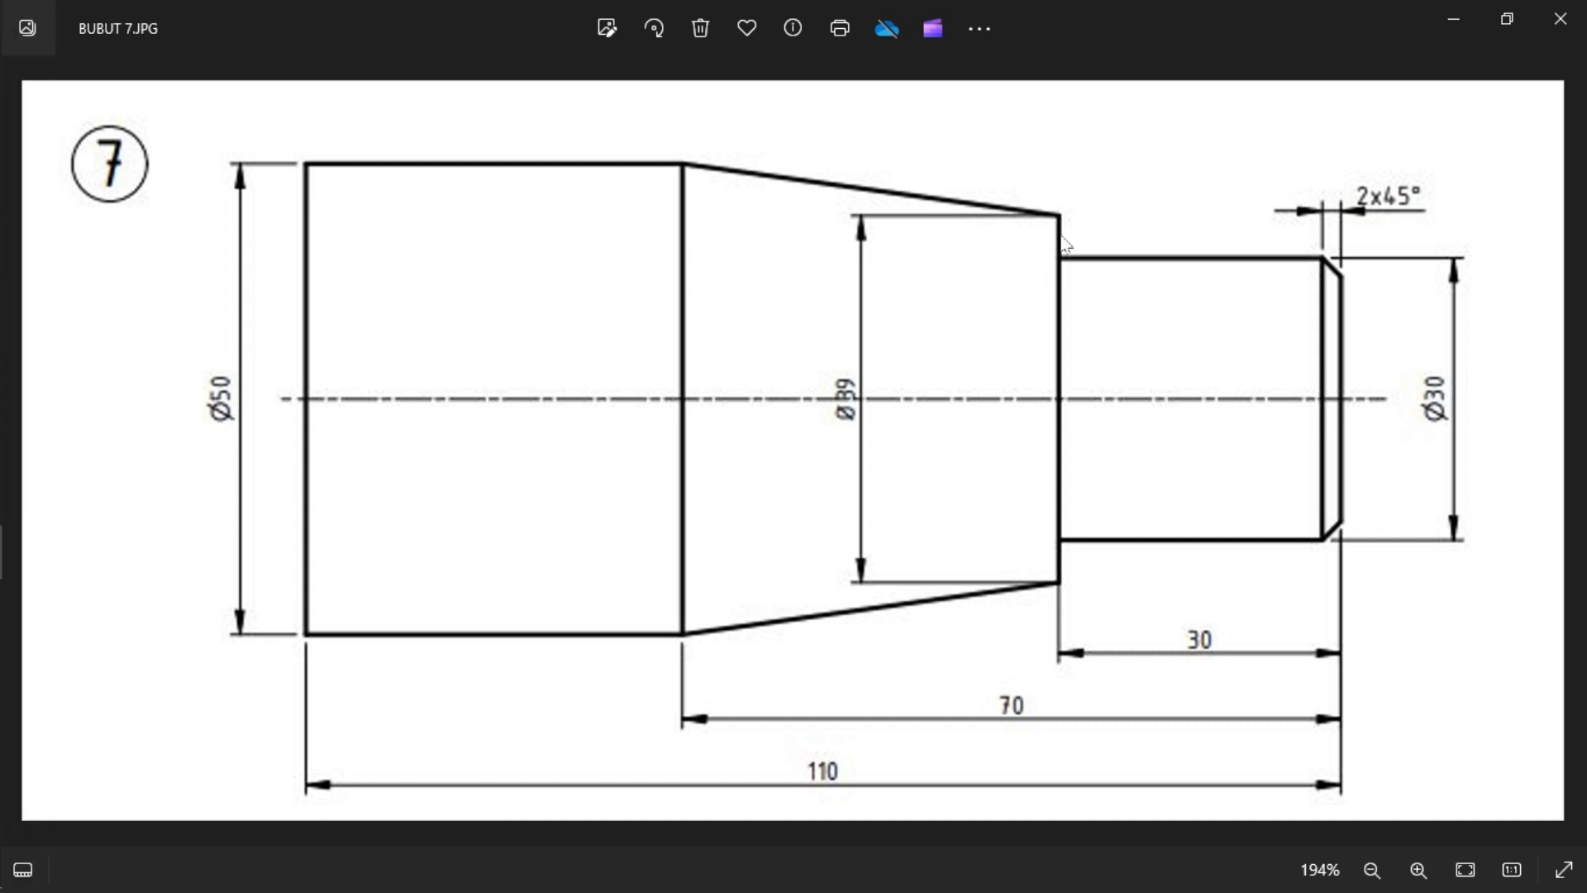
{"action": "left_click", "coordinate": [23, 447]}
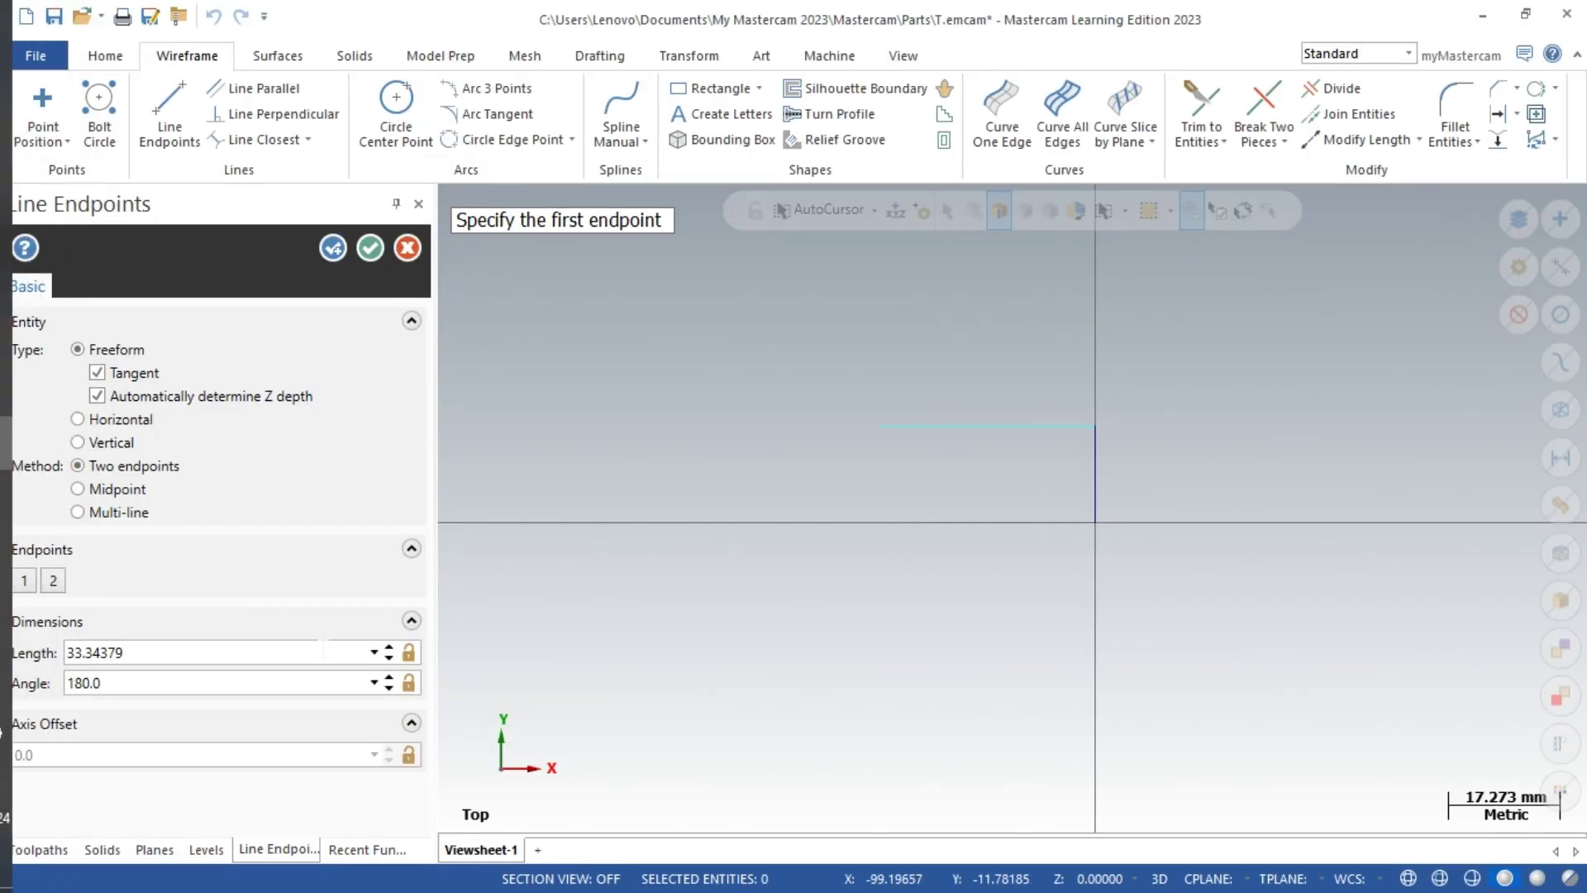
{"action": "left_click", "coordinate": [236, 650]}
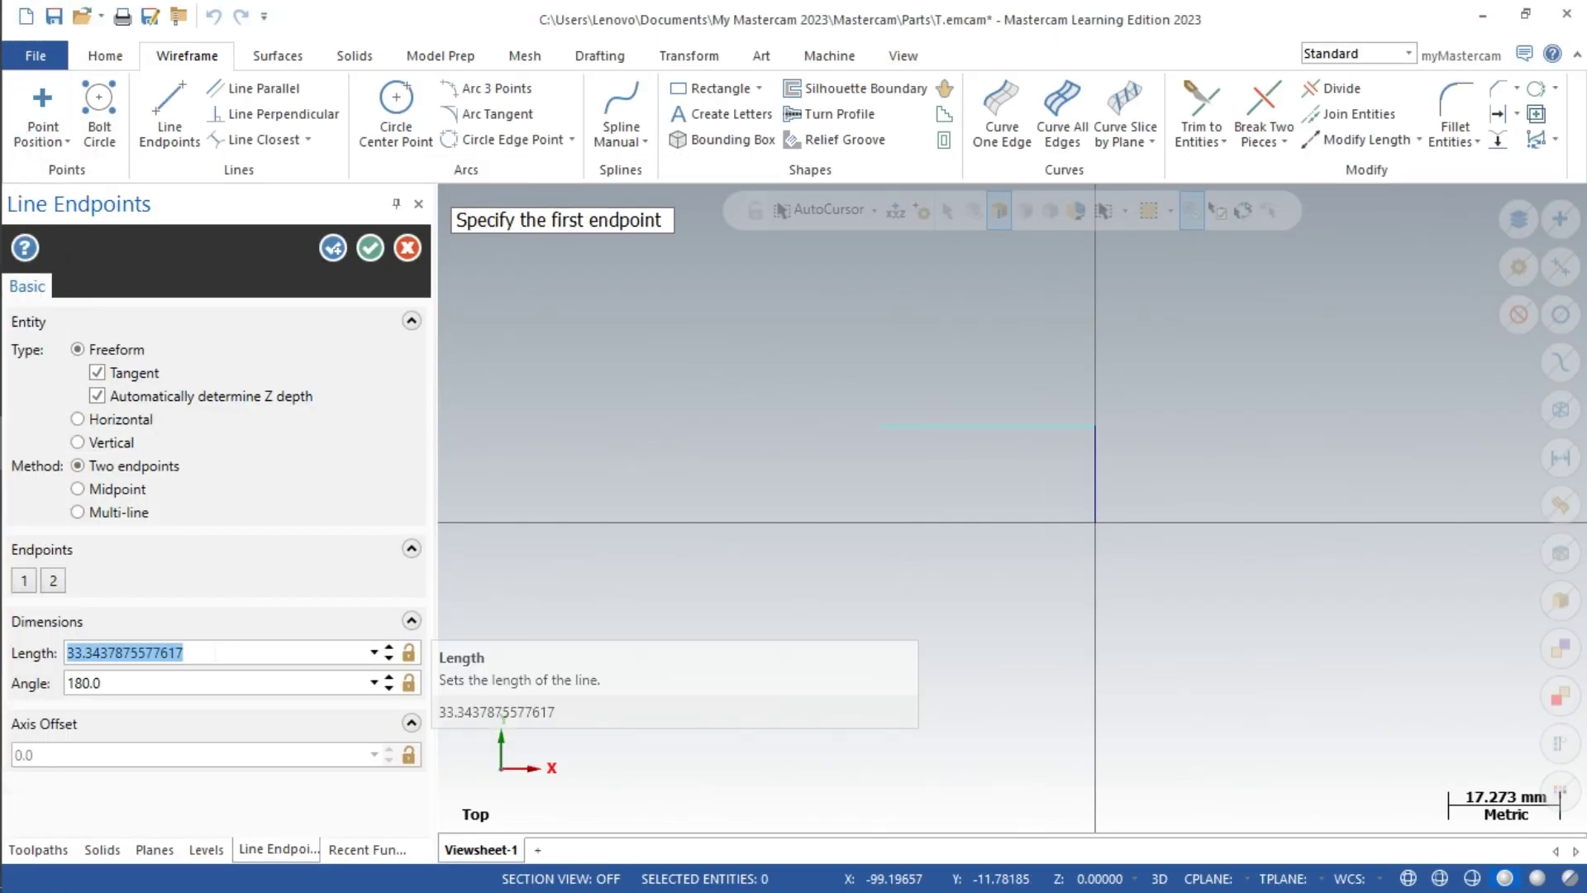
{"action": "type", "text": "30.0"}
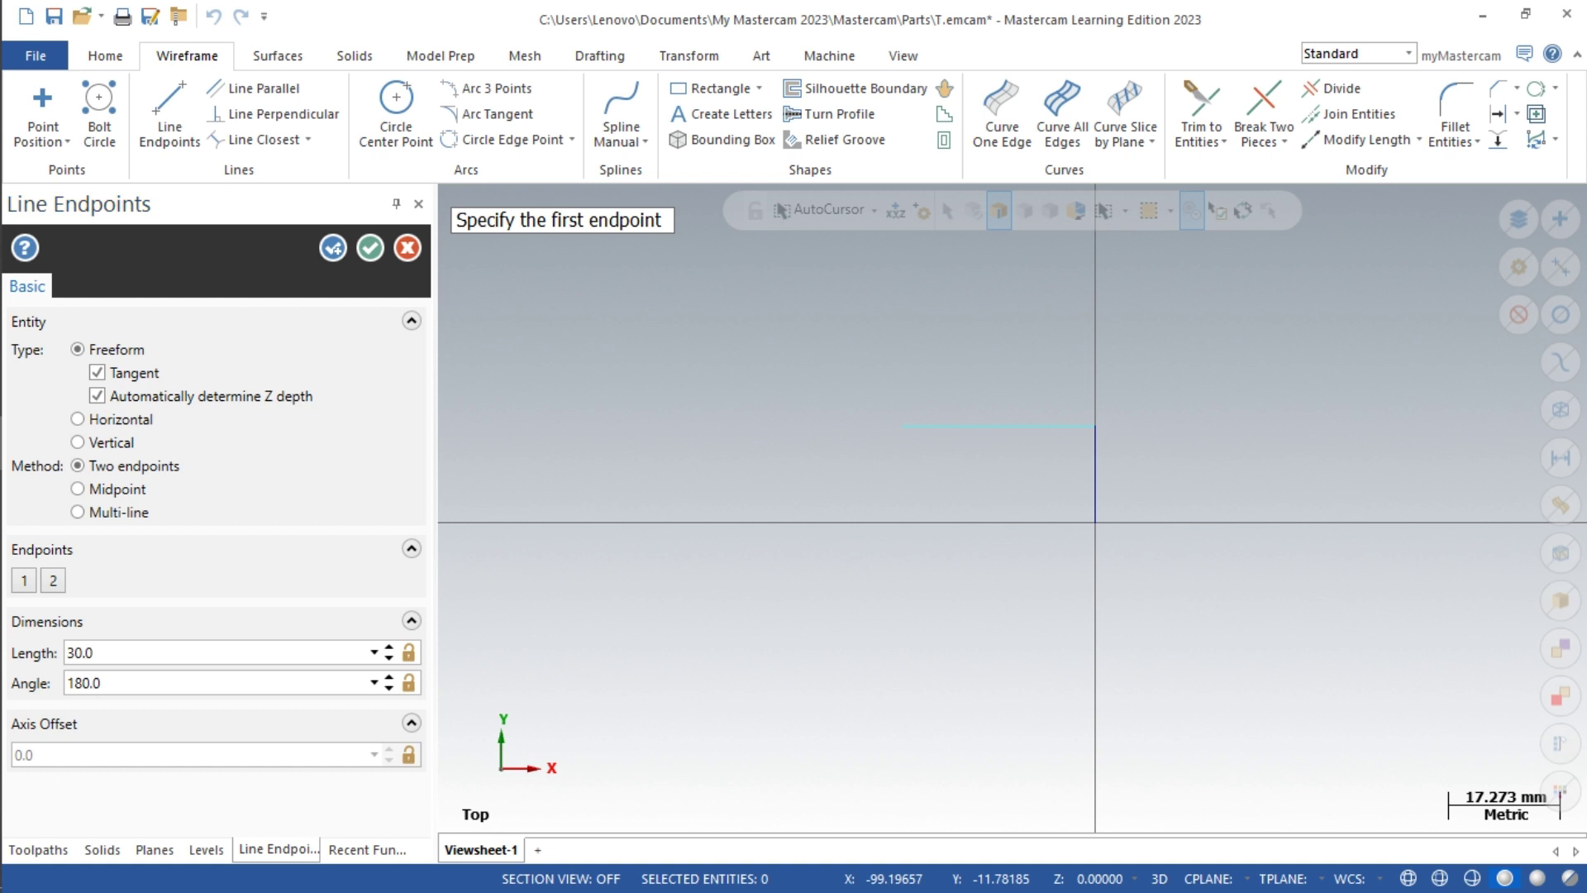
Step: Draw a vertical line 4.5 mm upward from the left end of the 30 mm line
{"action": "left_click", "coordinate": [901, 426]}
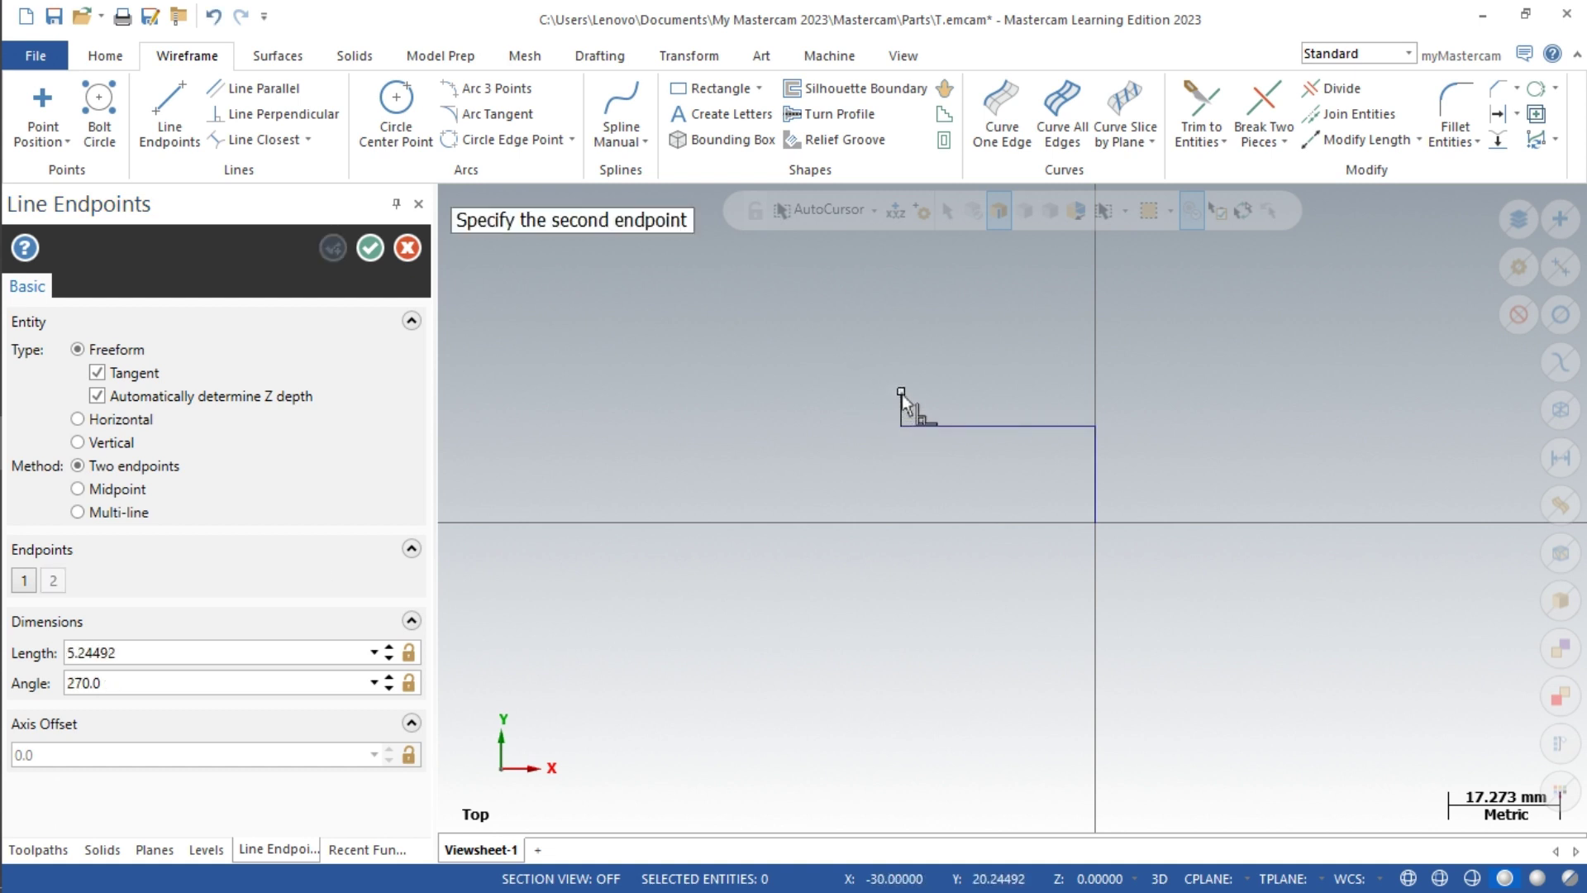
{"action": "left_click", "coordinate": [901, 394]}
{"action": "left_click", "coordinate": [231, 652]}
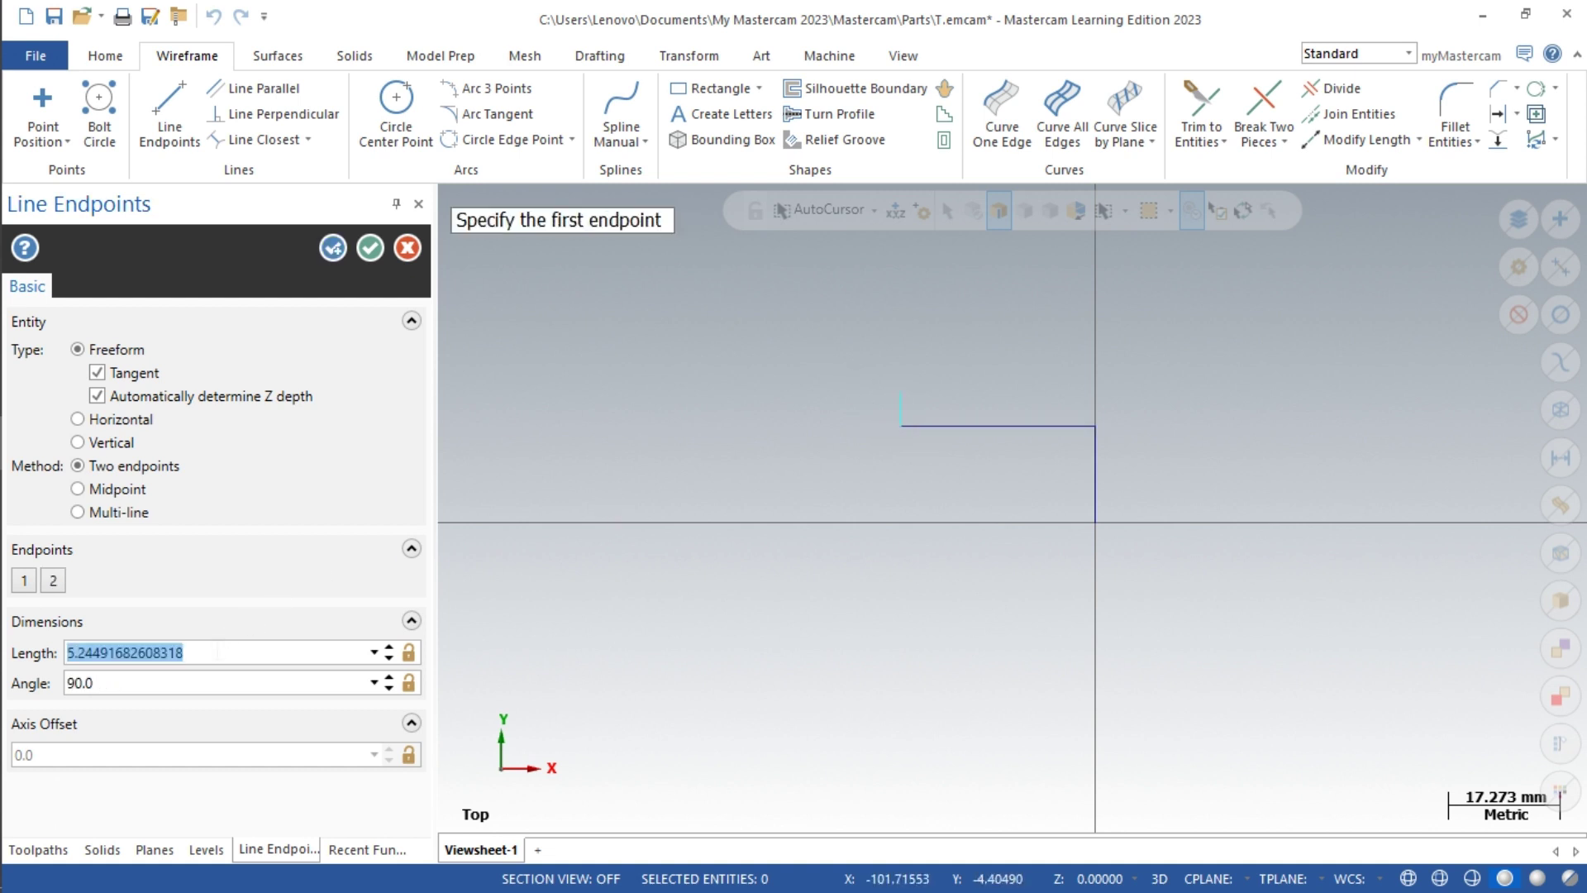
{"action": "type", "text": "4.5"}
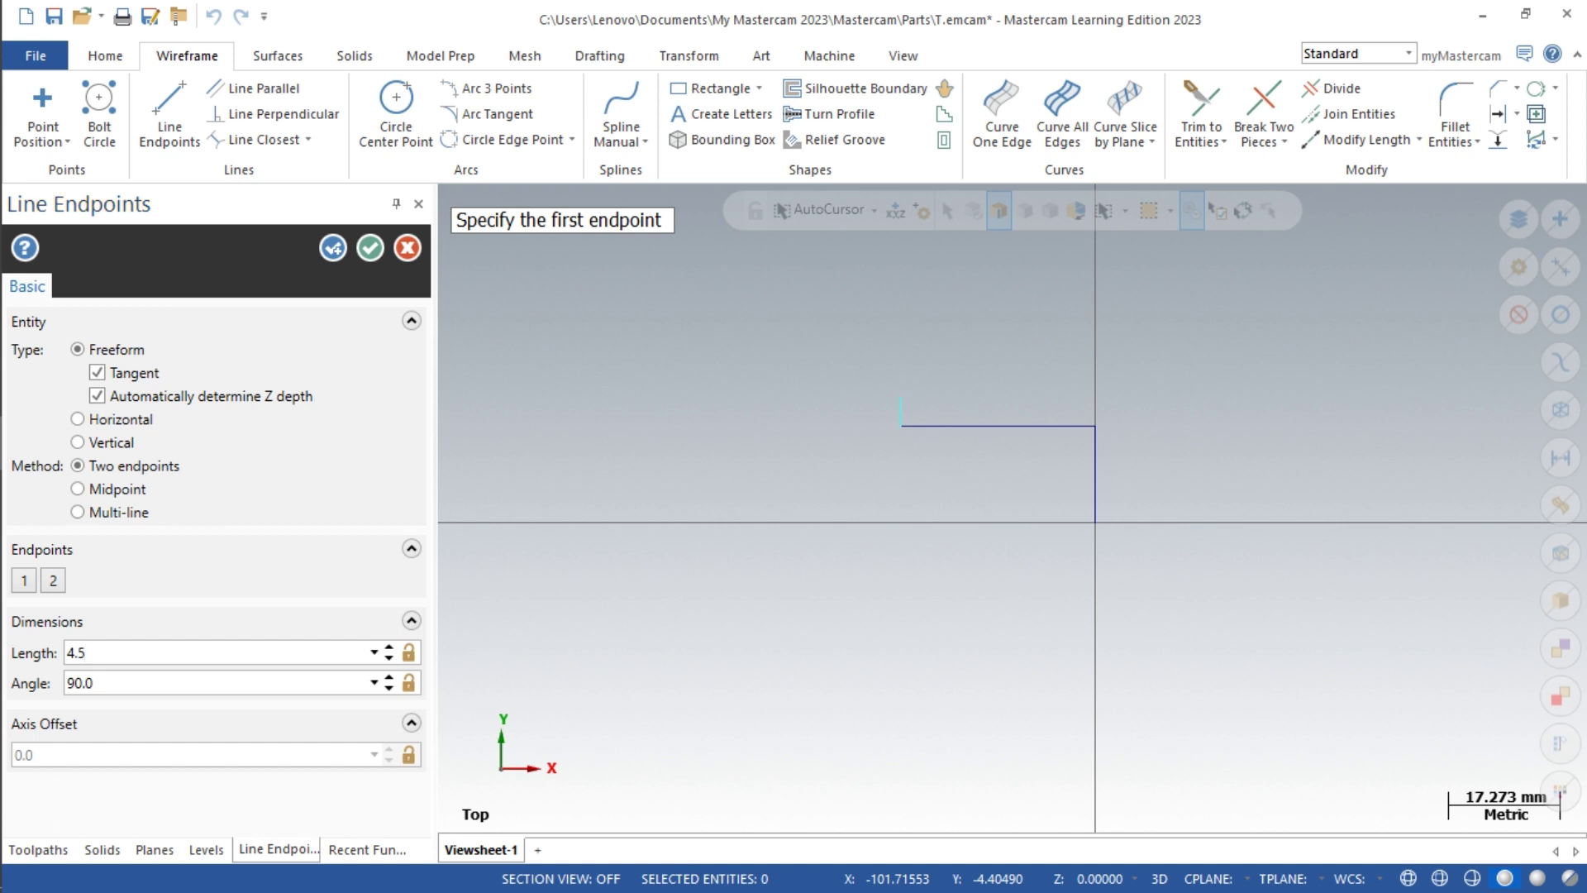
Step: Draw a horizontal line 40 mm leftward from the top of the 4.5 mm step, checking the length against the reference drawing
{"action": "left_click", "coordinate": [904, 400]}
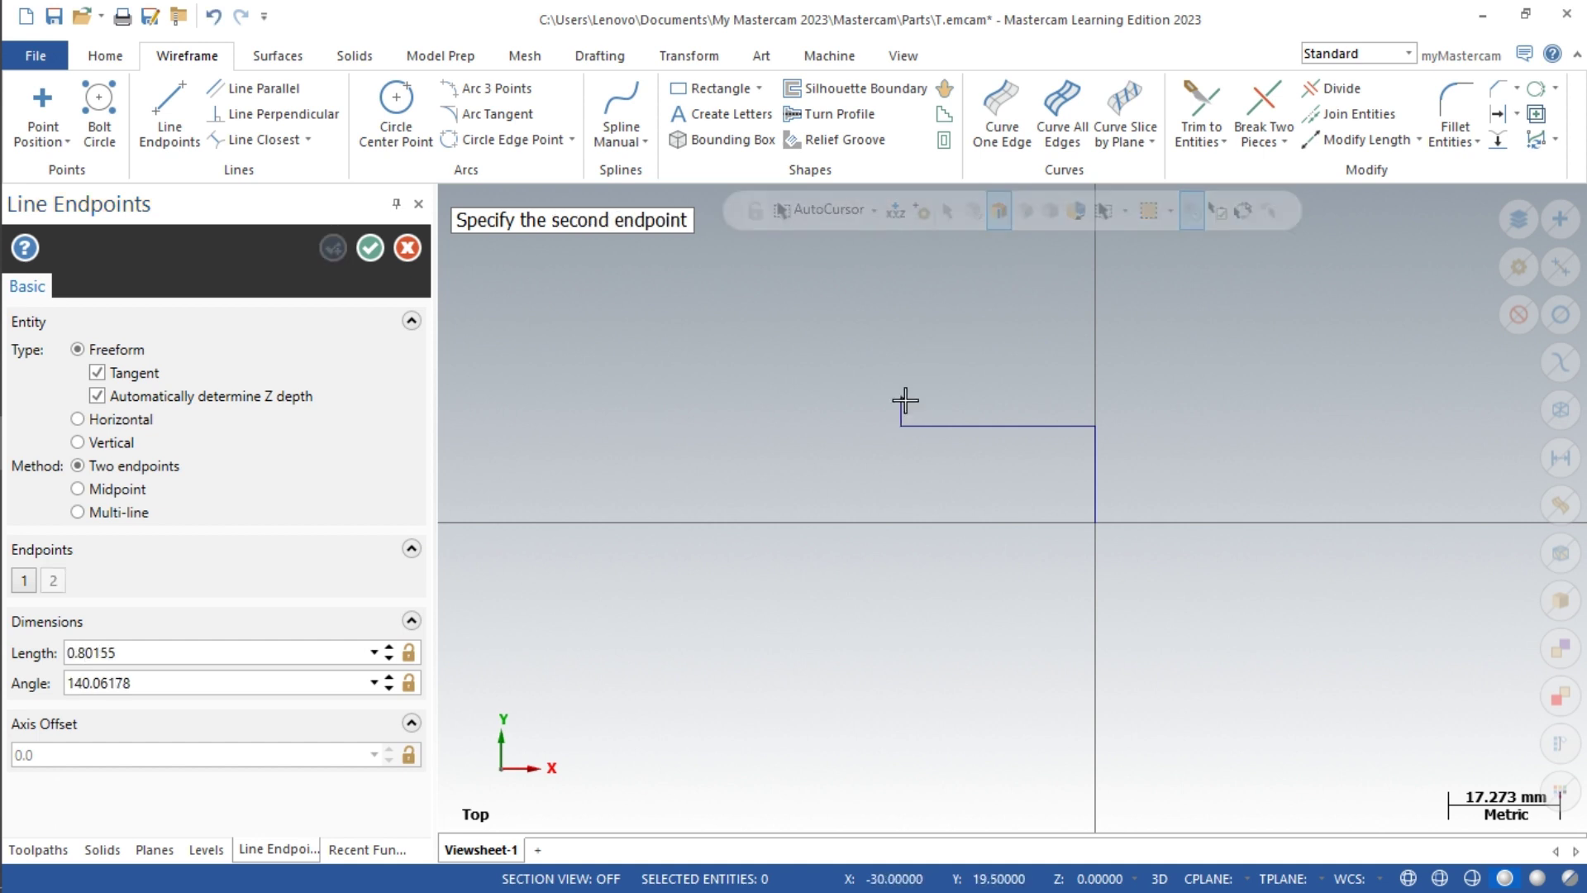
{"action": "left_click", "coordinate": [709, 414]}
{"action": "mouse_move", "coordinate": [4, 495]}
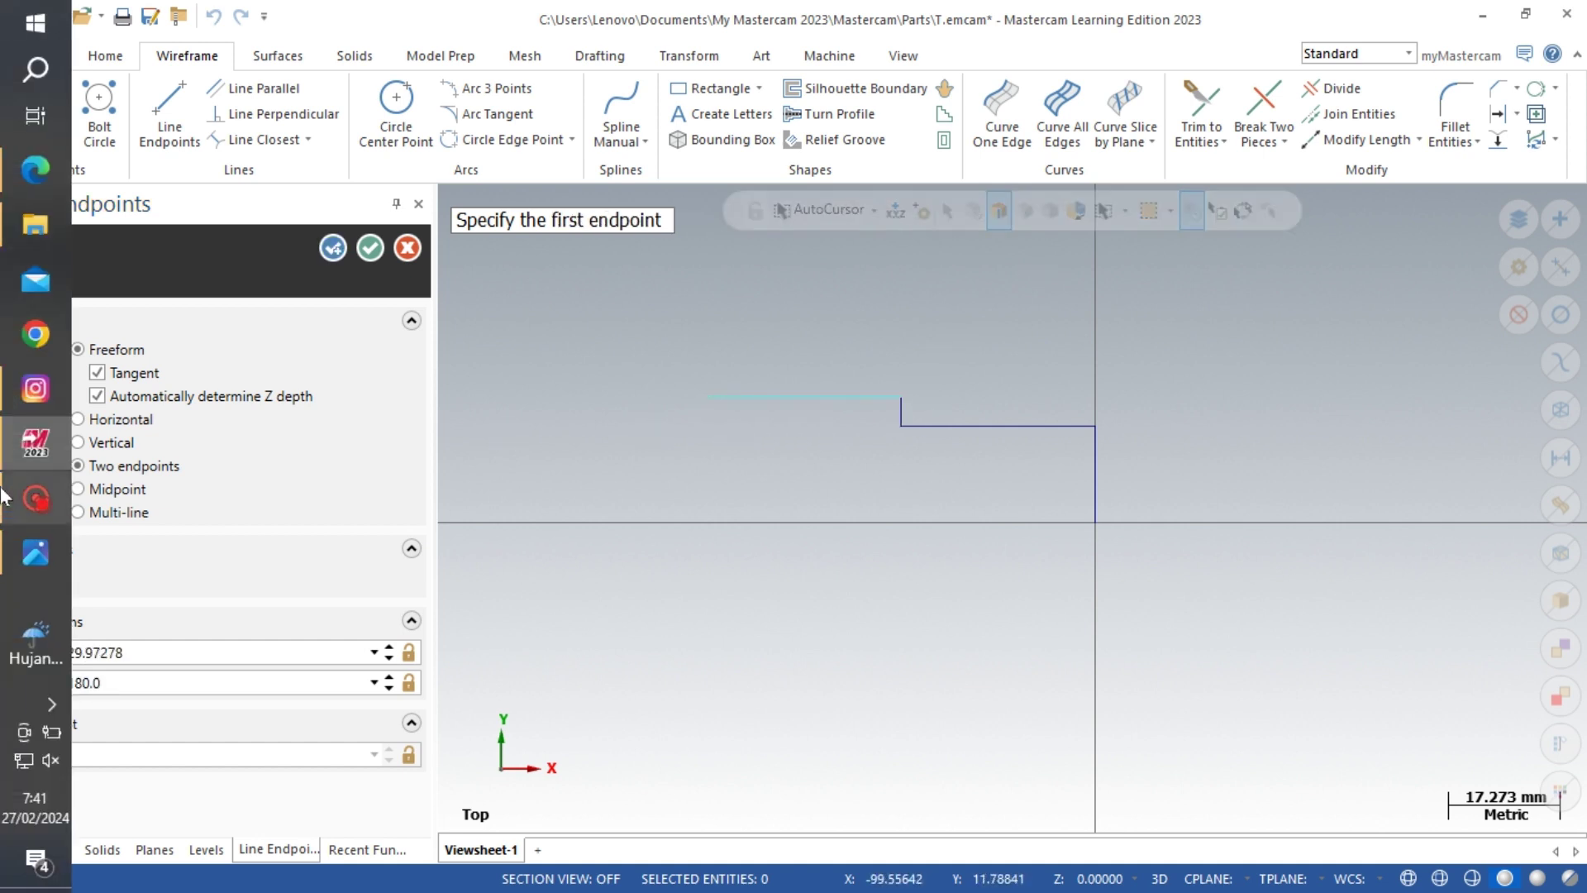
{"action": "left_click", "coordinate": [35, 552]}
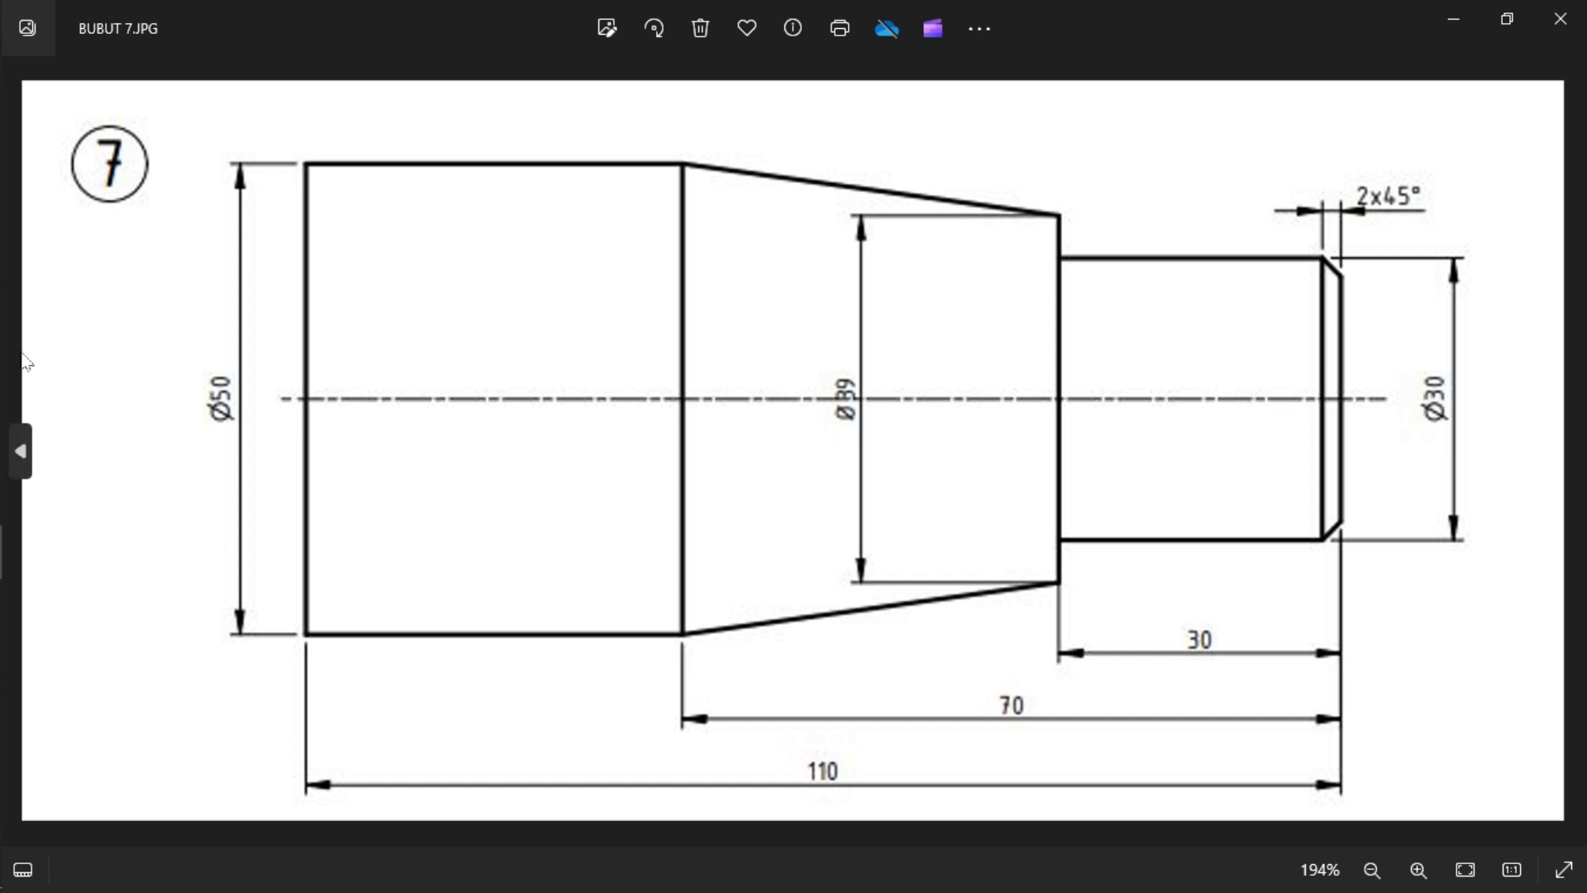
{"action": "left_click", "coordinate": [4, 444]}
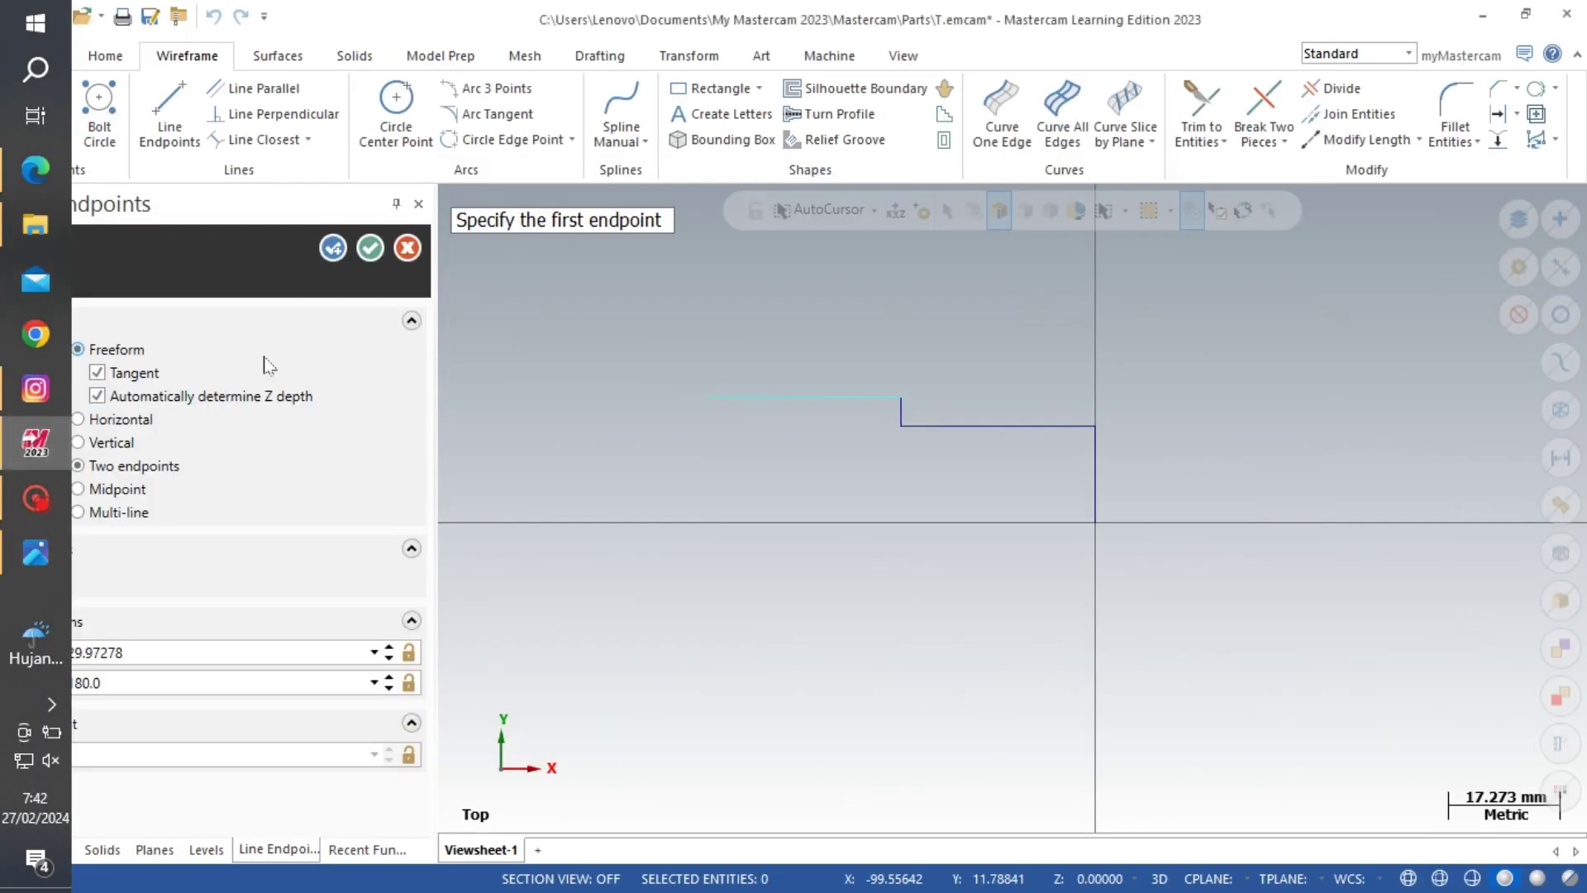
{"action": "left_click", "coordinate": [207, 652]}
{"action": "type", "text": "40"}
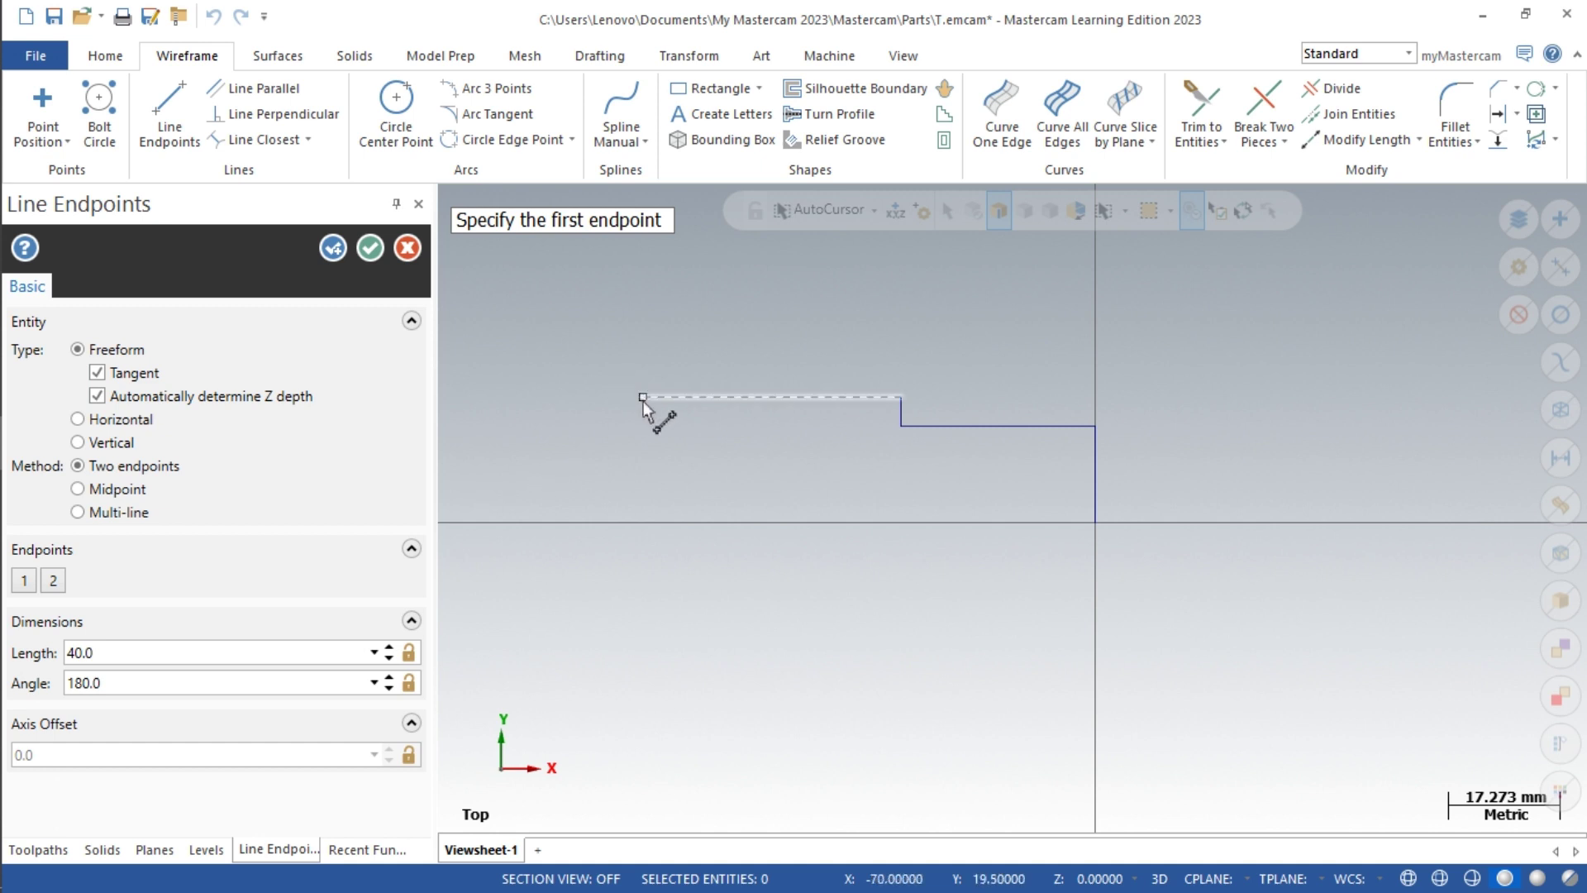
Step: Draw a vertical line 5.5 mm upward from the left end of the 40 mm line
{"action": "left_click", "coordinate": [642, 398]}
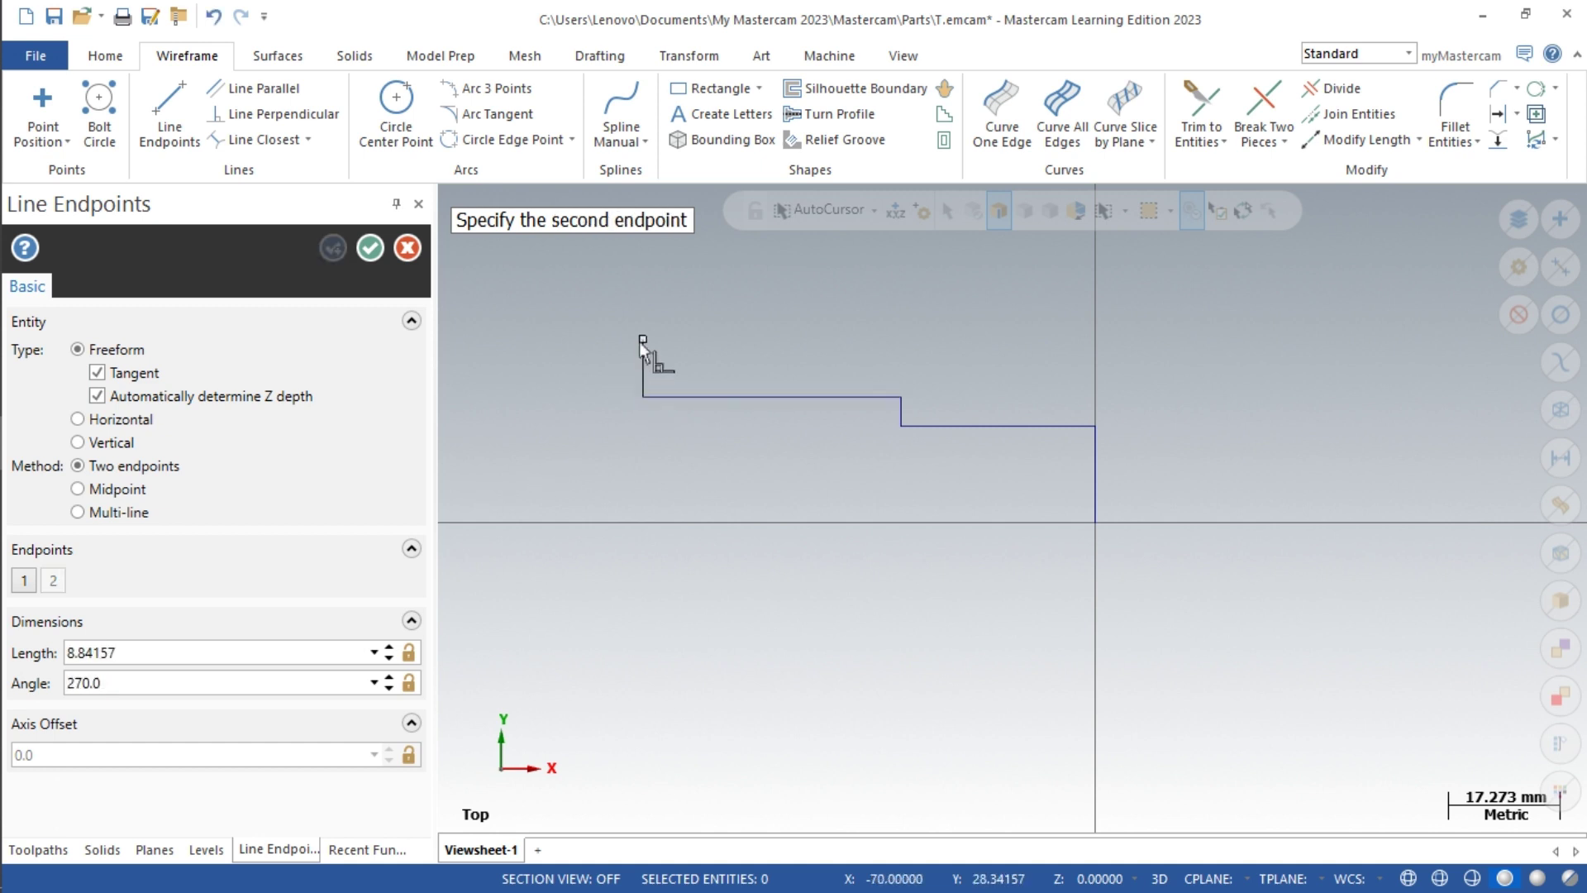
{"action": "left_click", "coordinate": [642, 341]}
{"action": "left_click", "coordinate": [222, 652]}
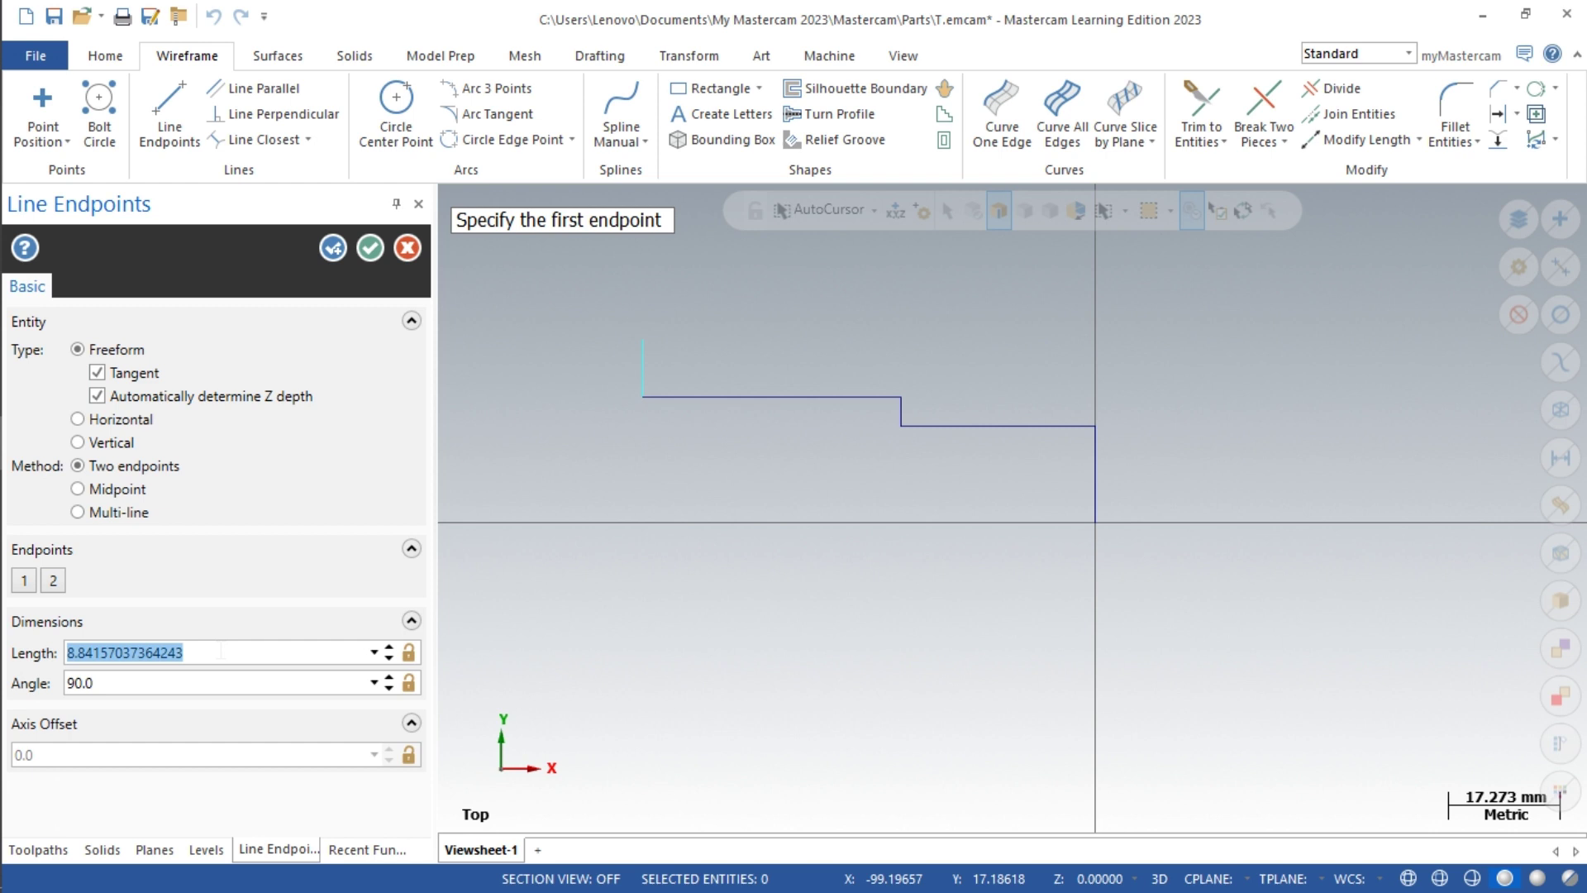
{"action": "type", "text": "5.5"}
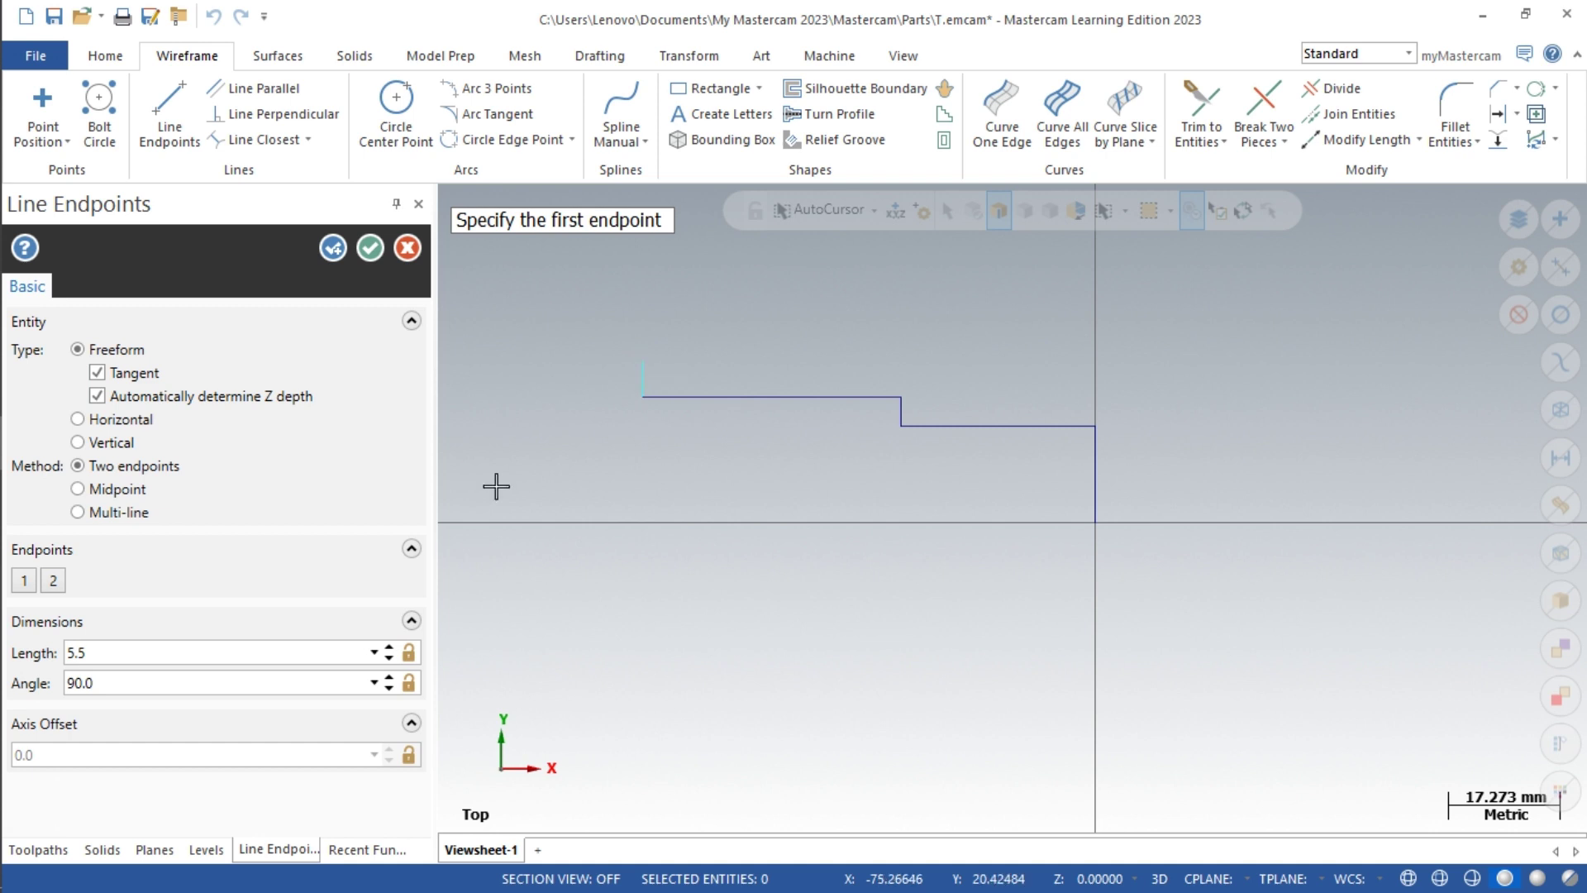
Step: Check the reference drawing and draw the taper line from the top of the 5.5 mm line to the top of the 4.5 mm step
{"action": "mouse_move", "coordinate": [2, 430]}
{"action": "left_click", "coordinate": [39, 541]}
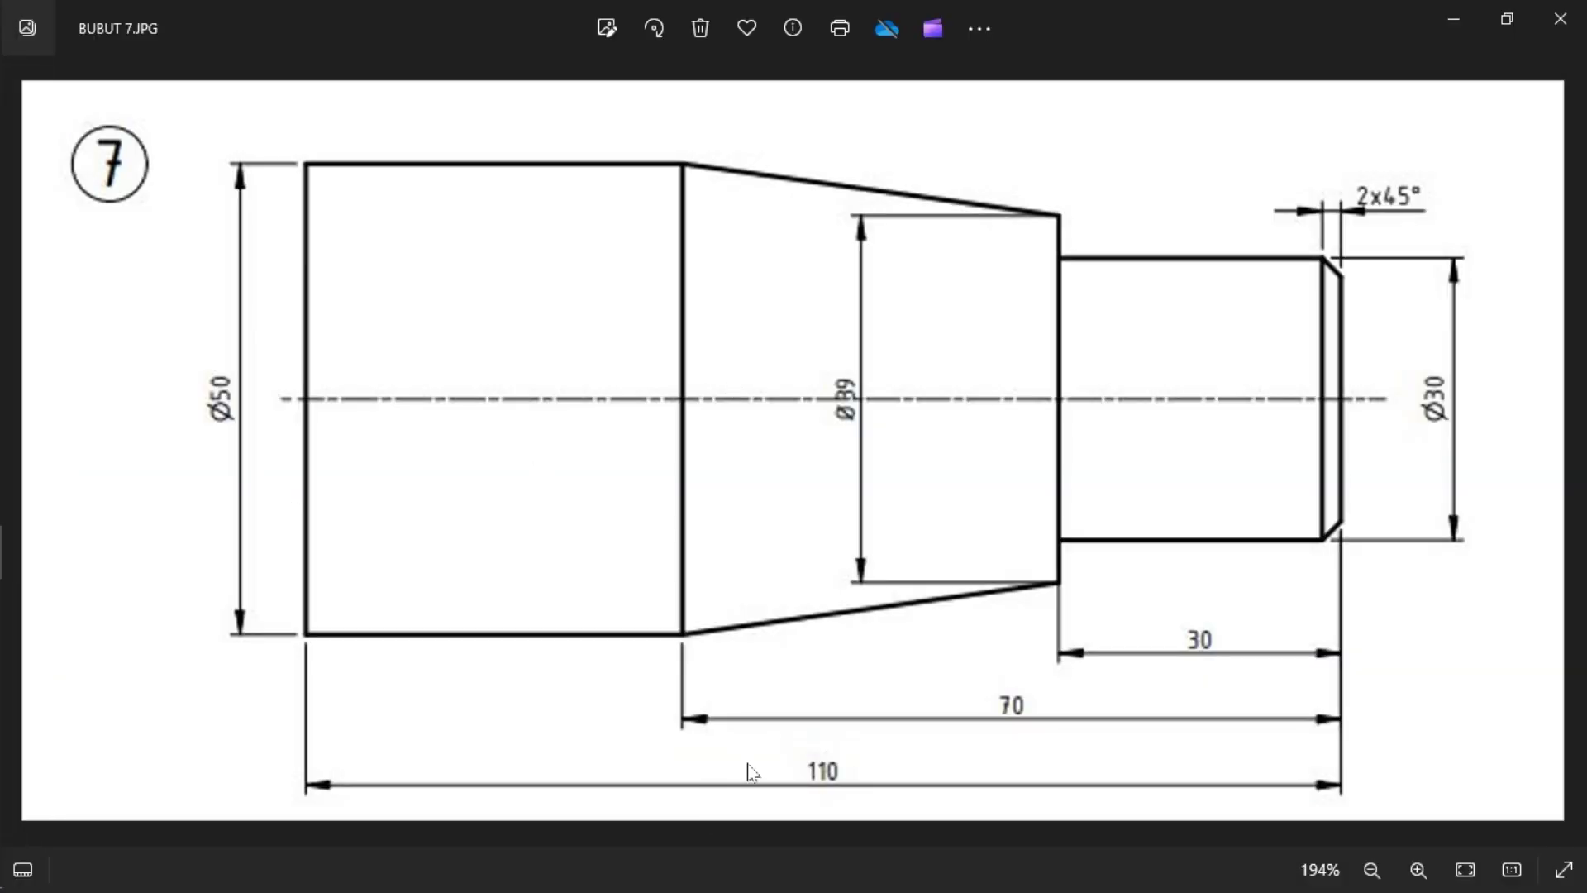
{"action": "mouse_move", "coordinate": [1, 496]}
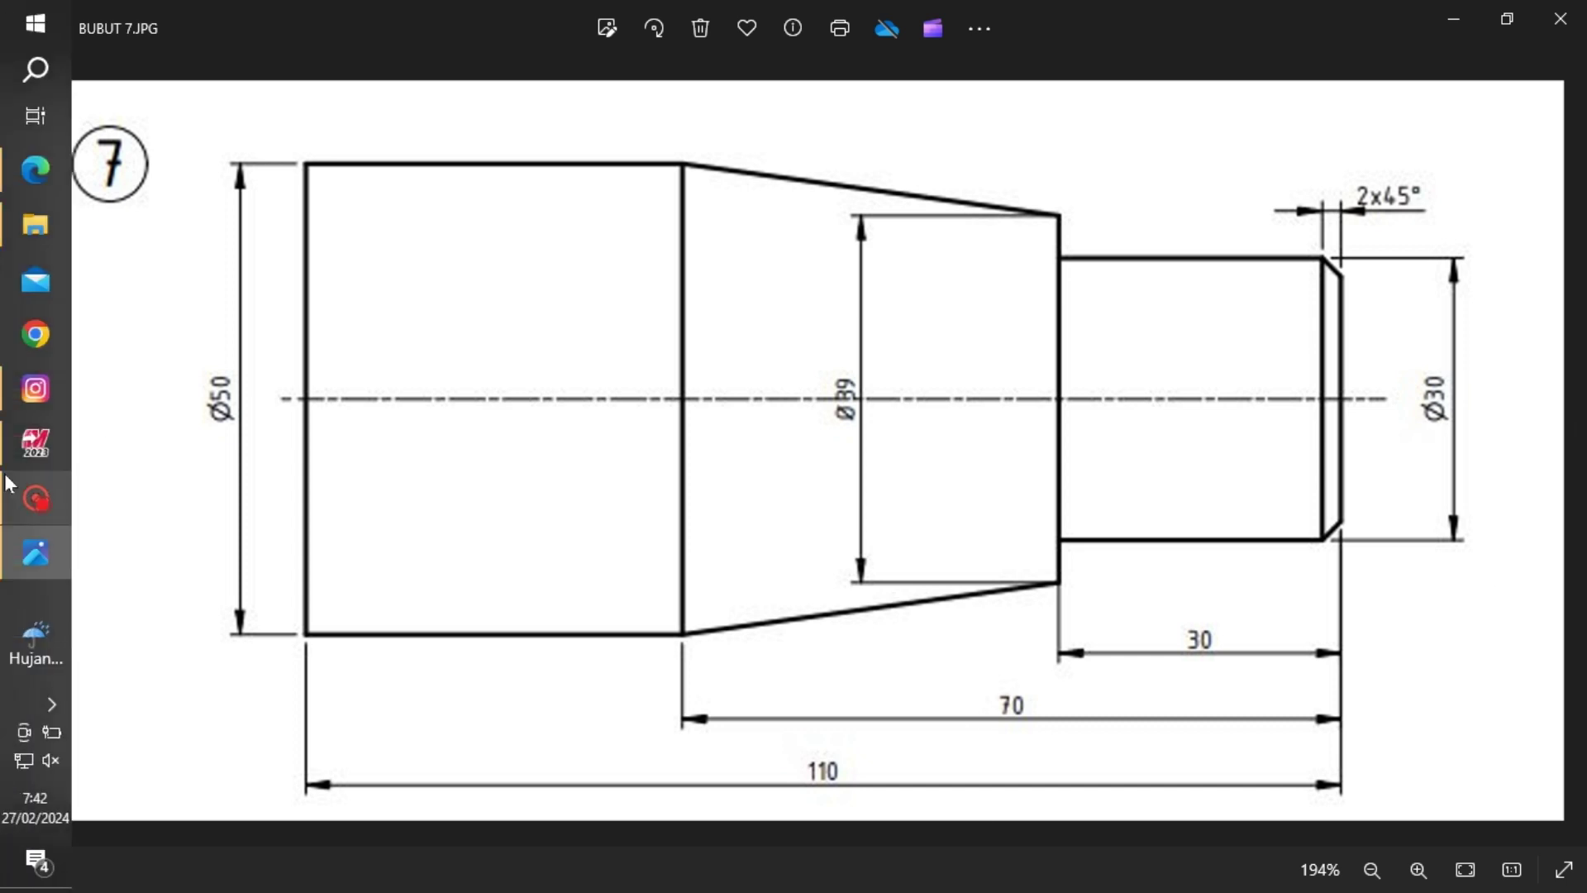
{"action": "left_click", "coordinate": [35, 446]}
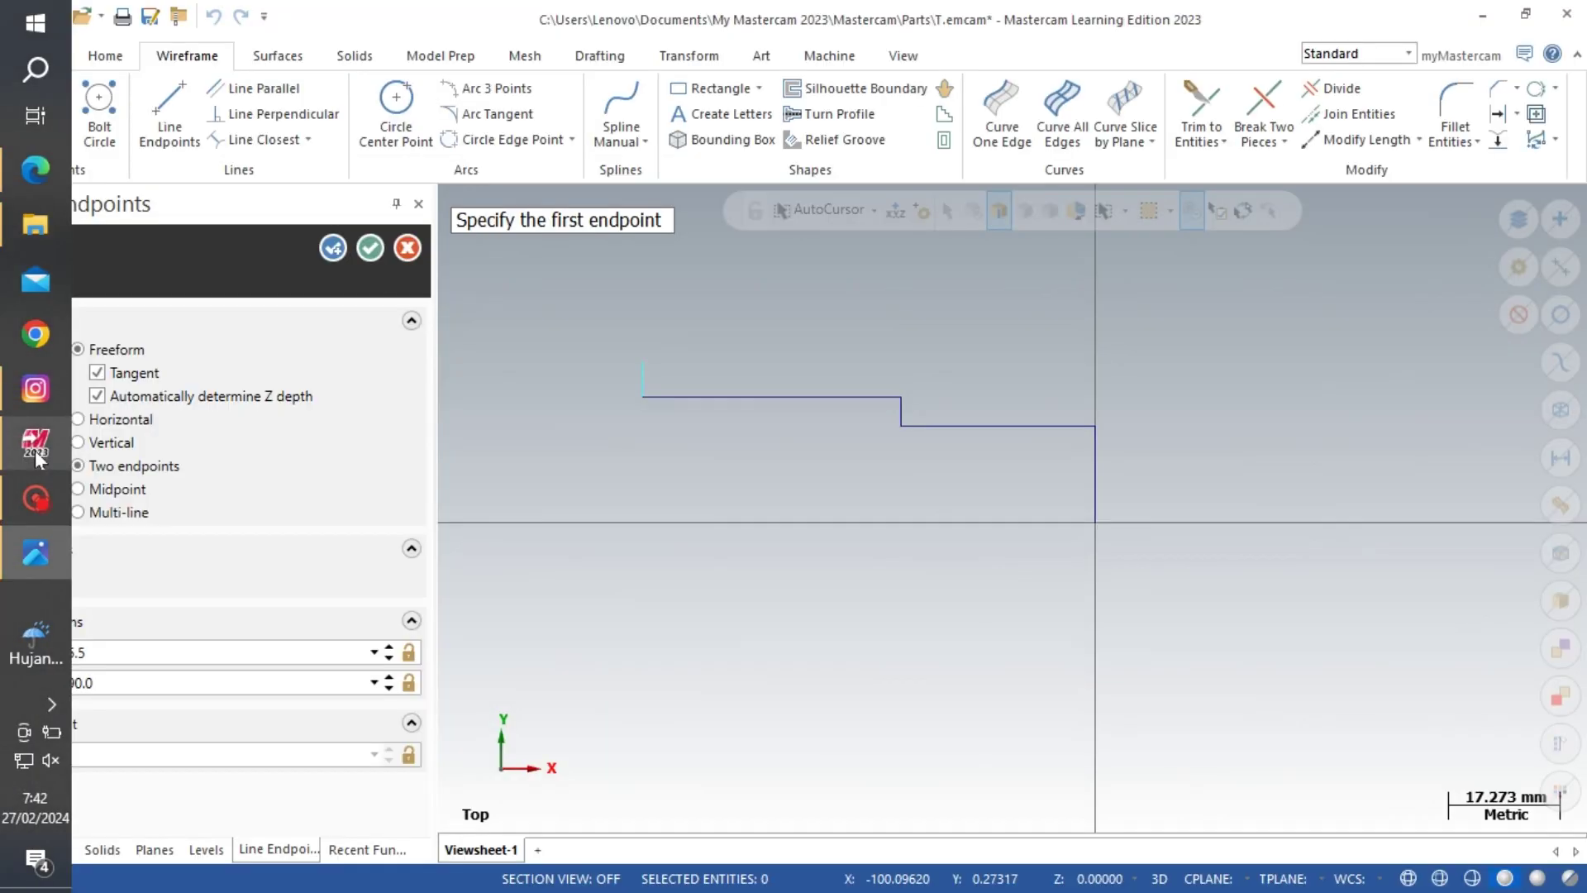
{"action": "left_click", "coordinate": [643, 361]}
{"action": "left_click", "coordinate": [901, 396]}
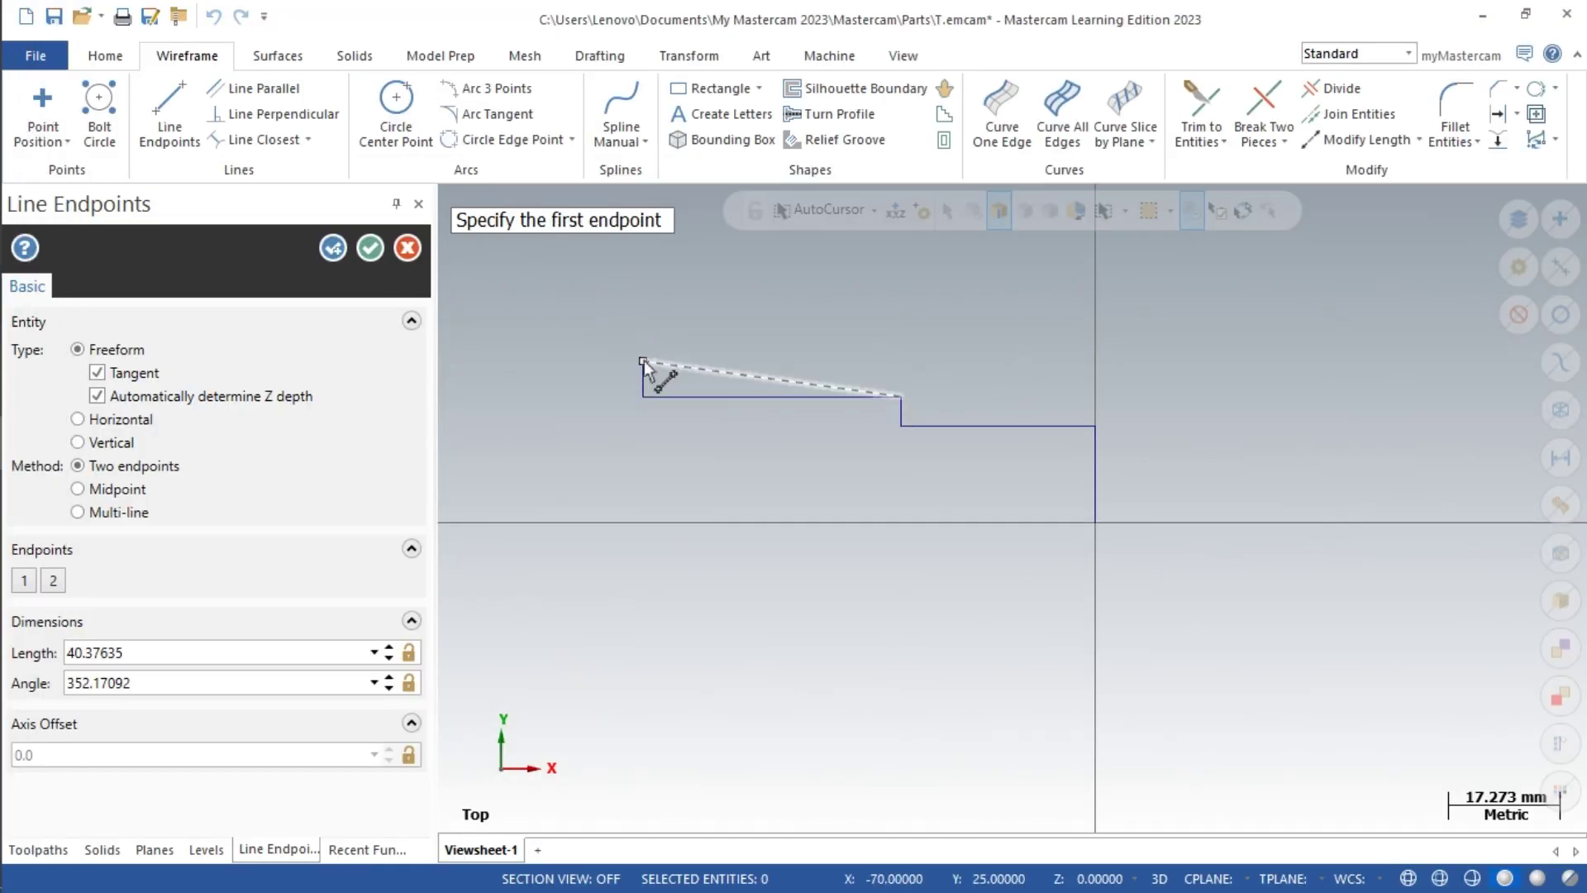
Step: Draw a horizontal line 40 mm leftward from the upper end of the taper line
{"action": "left_click", "coordinate": [643, 361]}
{"action": "left_click", "coordinate": [497, 361]}
{"action": "left_click", "coordinate": [213, 652]}
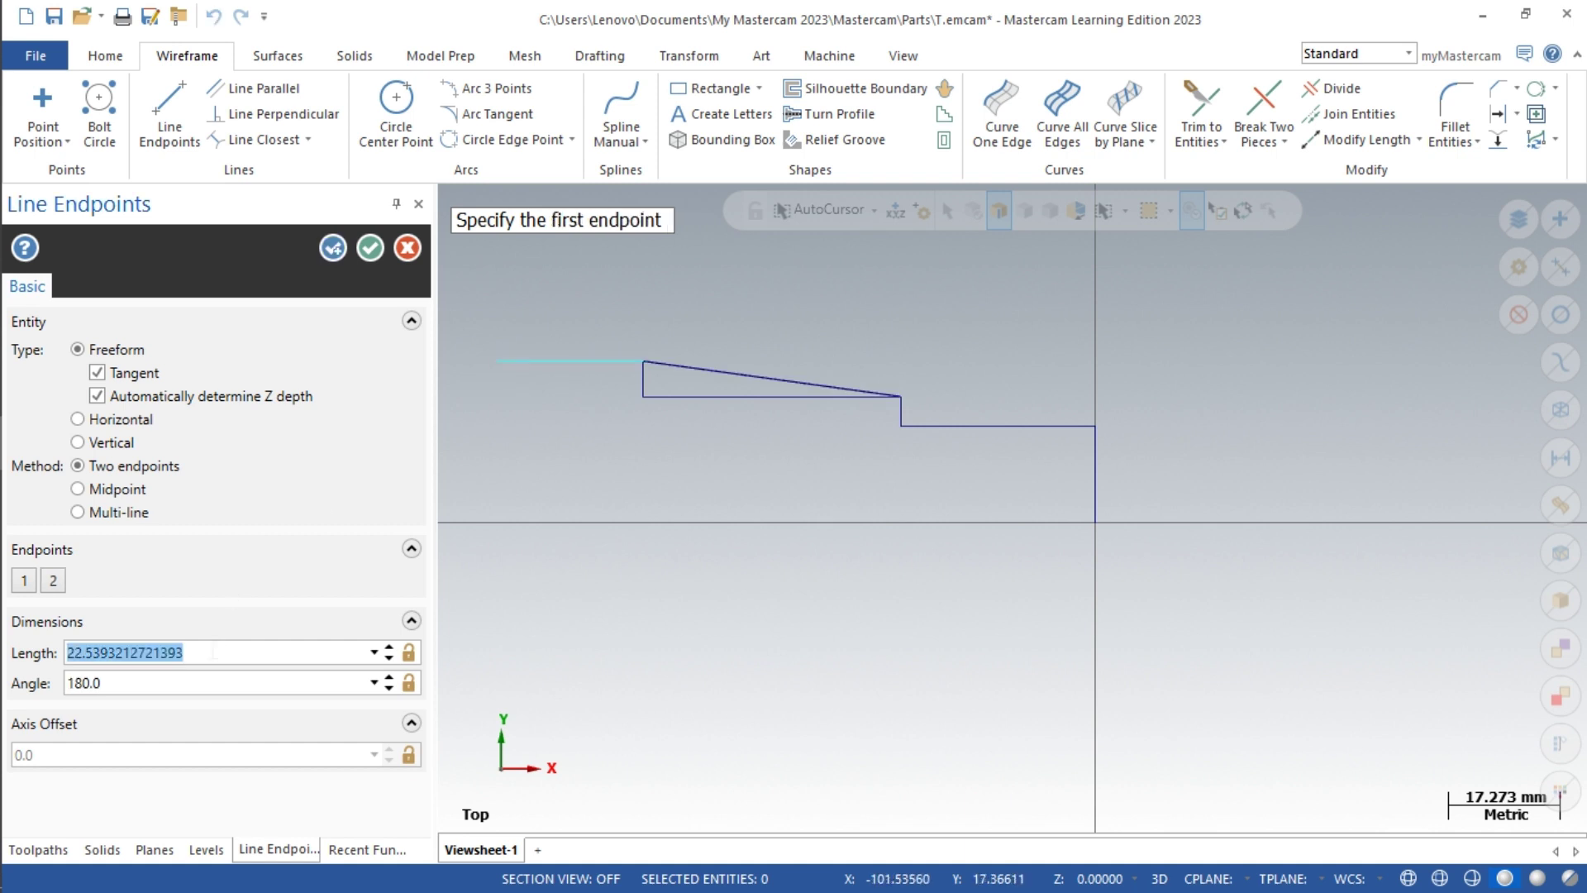
{"action": "type", "text": "40"}
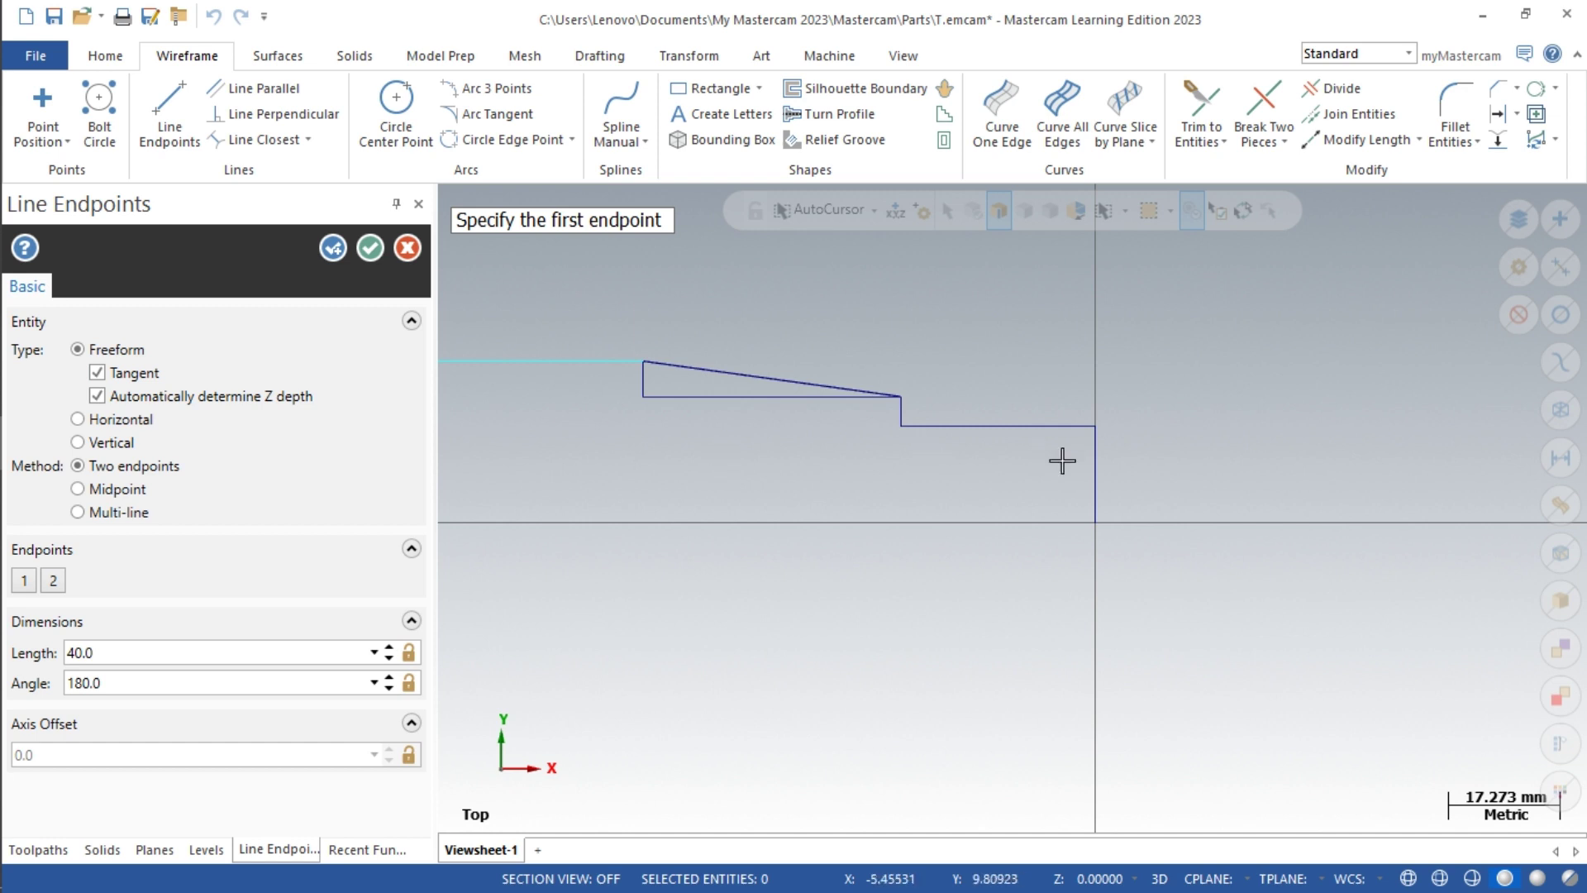
Step: Draw a horizontal line 2.5 mm long to the right from the origin and finish the line command
{"action": "left_click", "coordinate": [1095, 522]}
{"action": "left_click", "coordinate": [1153, 521]}
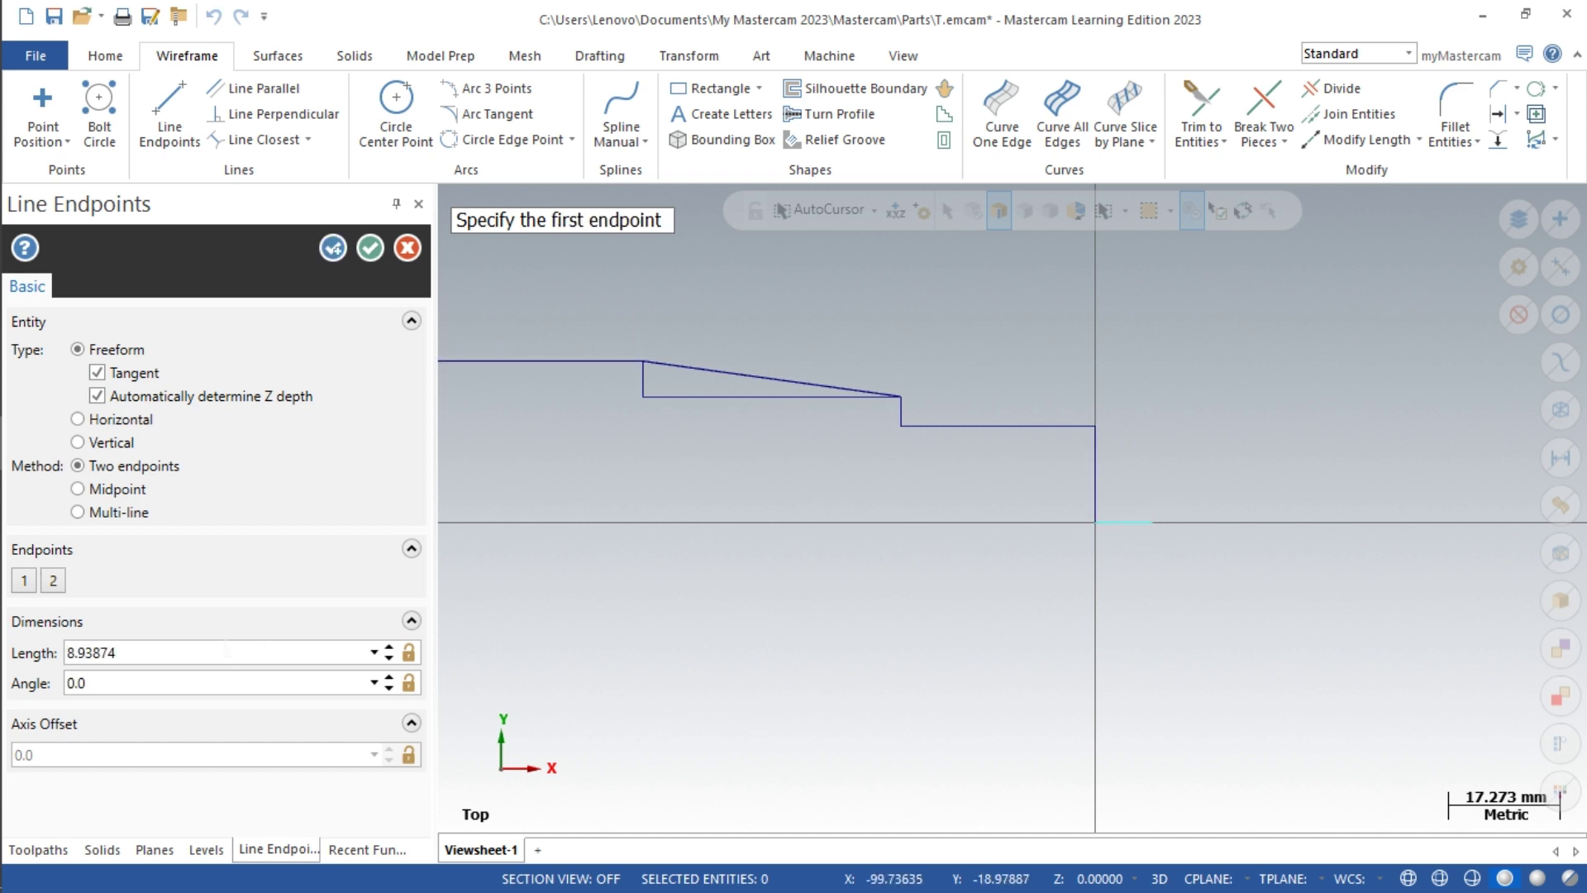
{"action": "left_click", "coordinate": [227, 652]}
{"action": "type", "text": "2.5"}
{"action": "key", "text": "Return"}
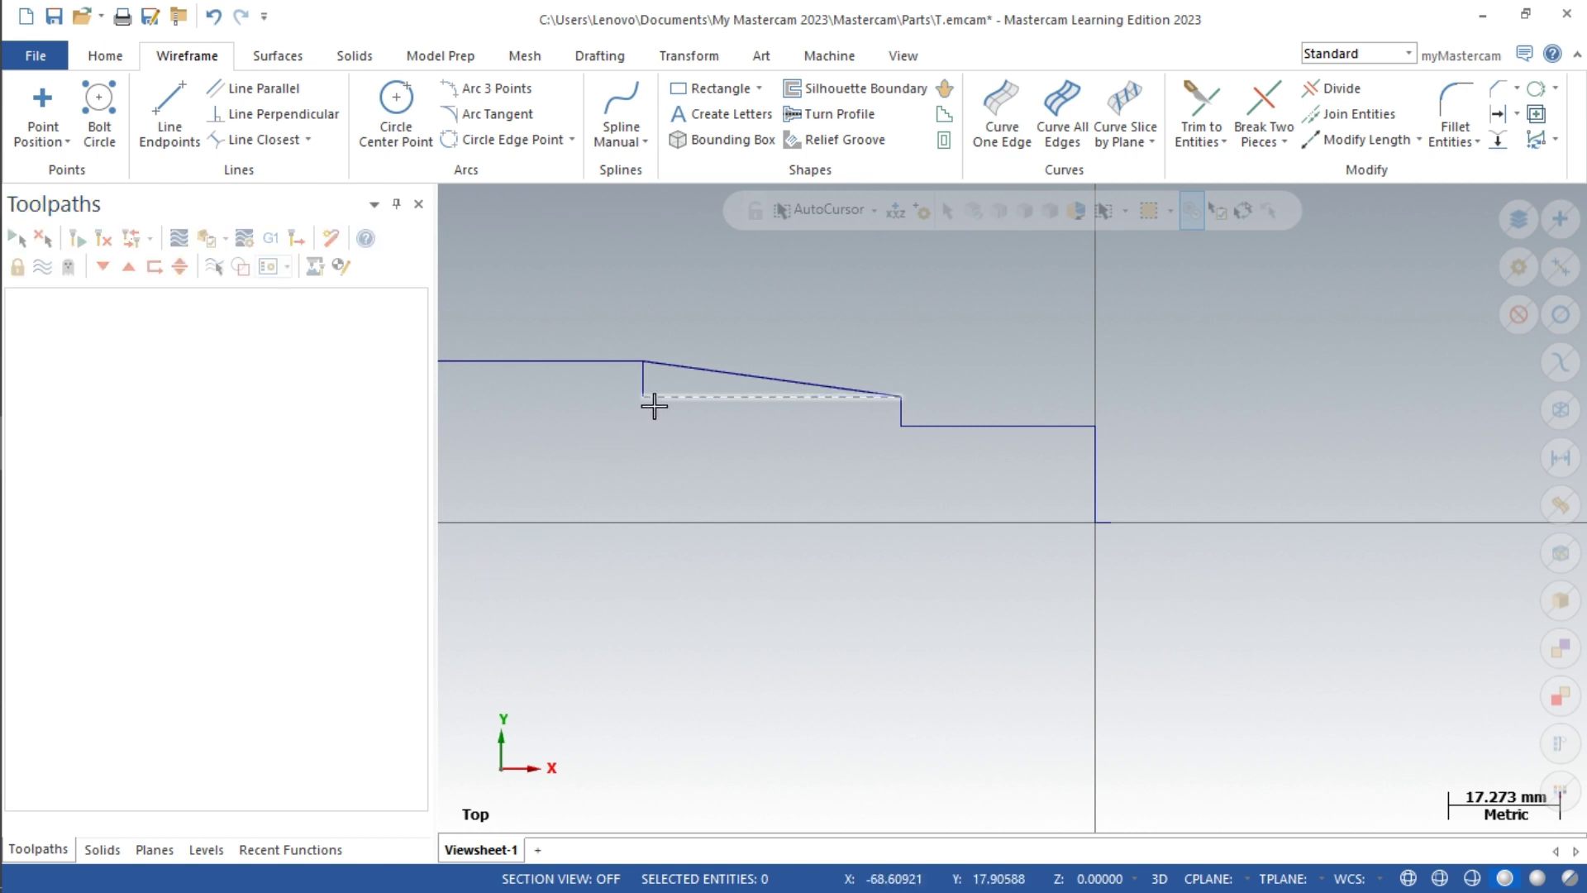
Step: Delete the horizontal and vertical construction lines beneath the taper
{"action": "left_click", "coordinate": [653, 397]}
{"action": "key", "text": "Delete"}
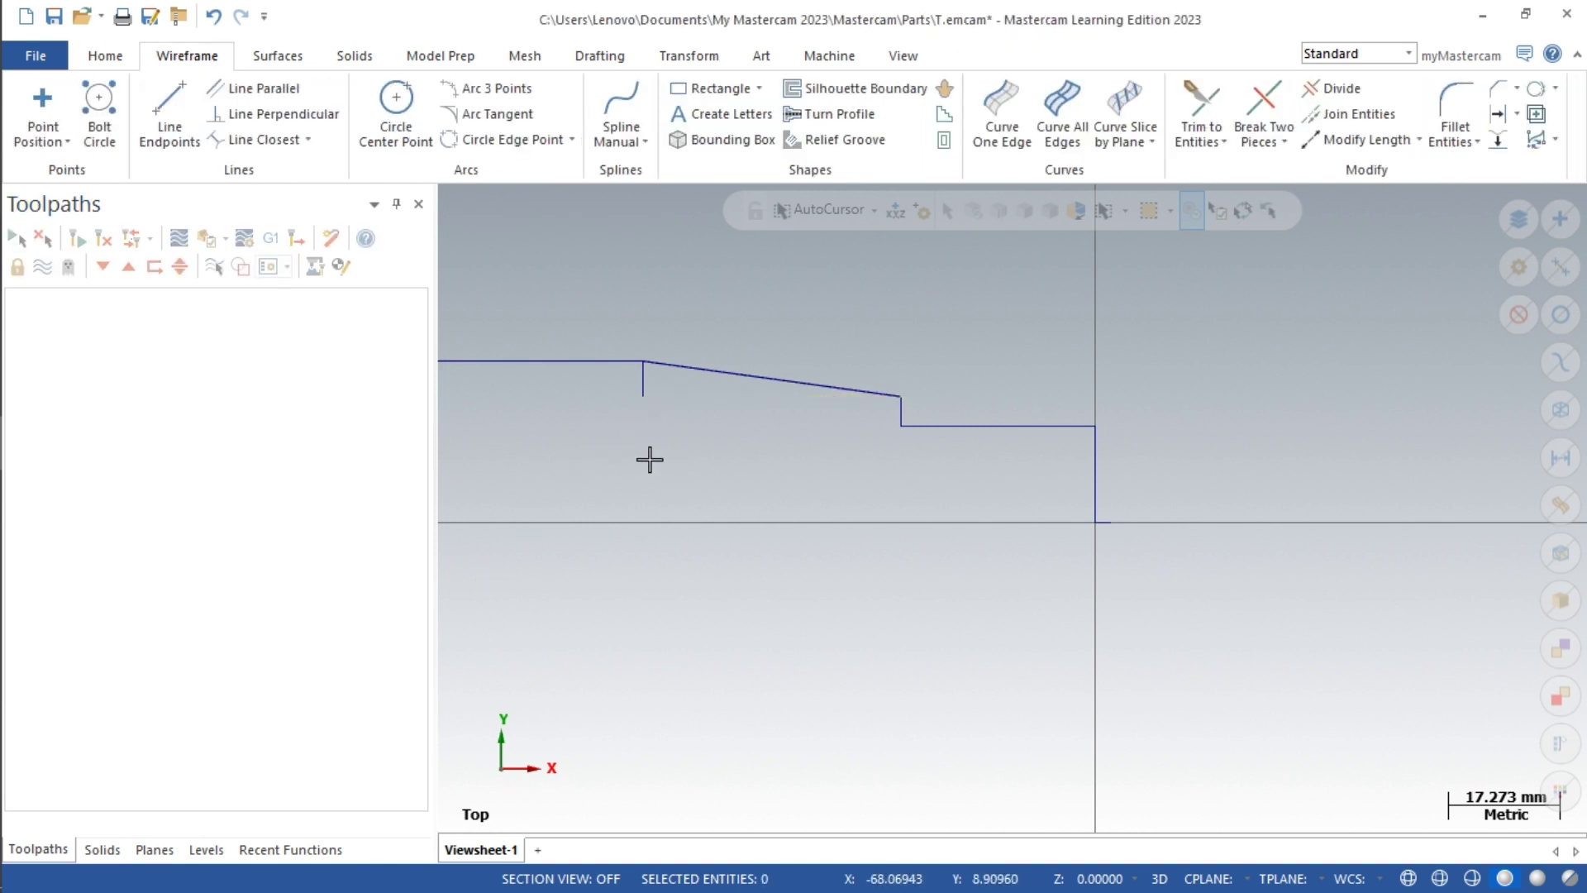
{"action": "left_click", "coordinate": [642, 388]}
{"action": "key", "text": "Delete"}
Step: Chamfer the corner between the 30 mm horizontal line and the right vertical line with a single distance of 2 mm
{"action": "scroll", "coordinate": [1314, 496], "scroll_direction": "down", "scroll_amount": 3}
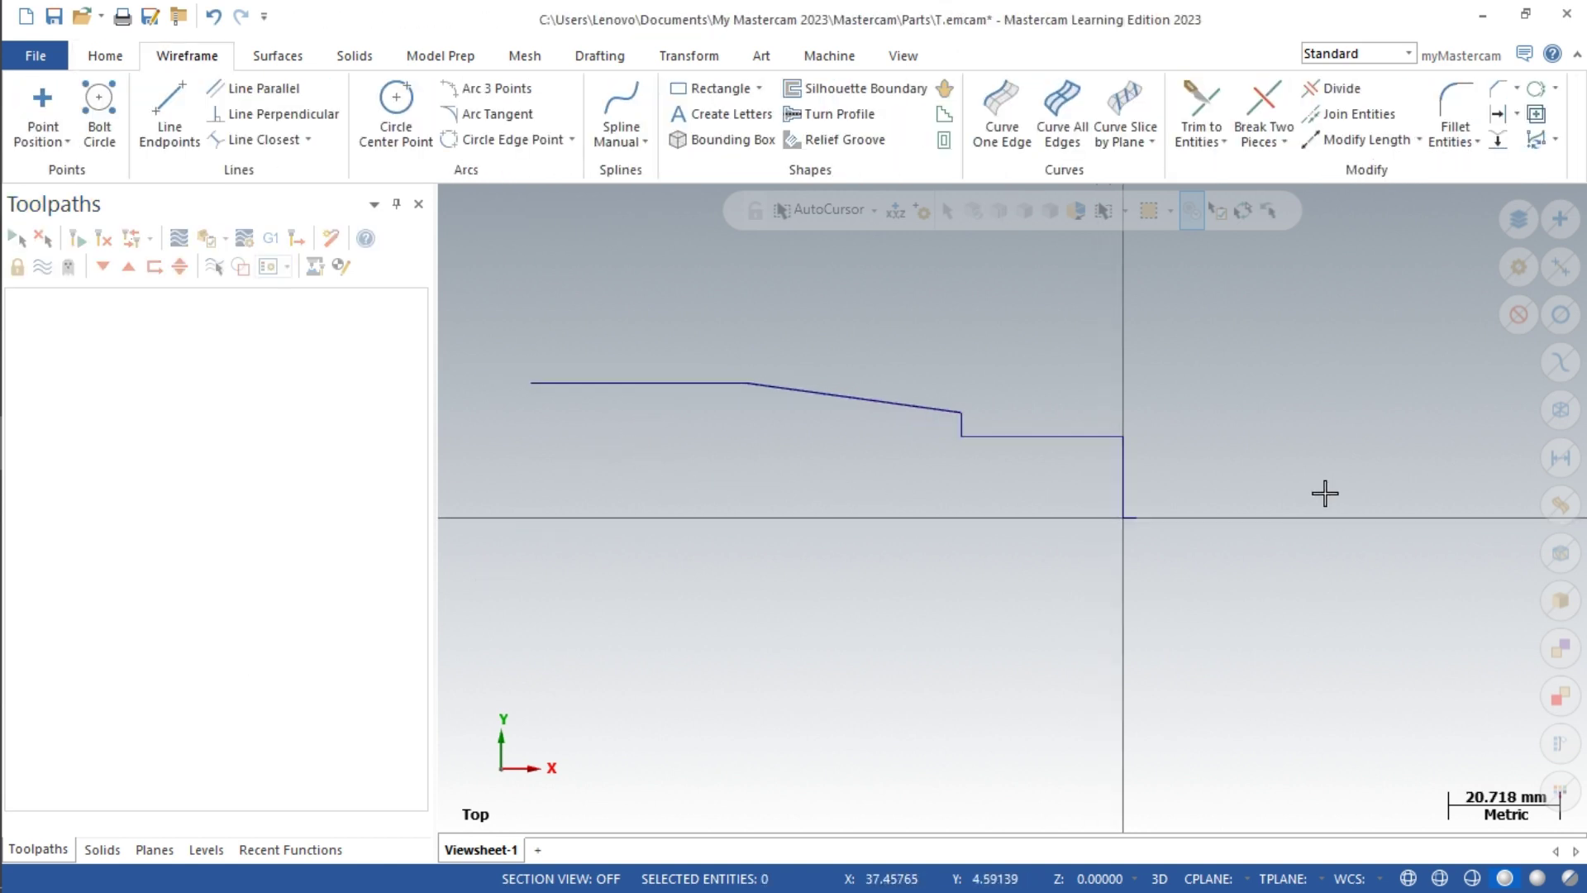
{"action": "scroll", "coordinate": [1273, 425], "scroll_direction": "up", "scroll_amount": 1}
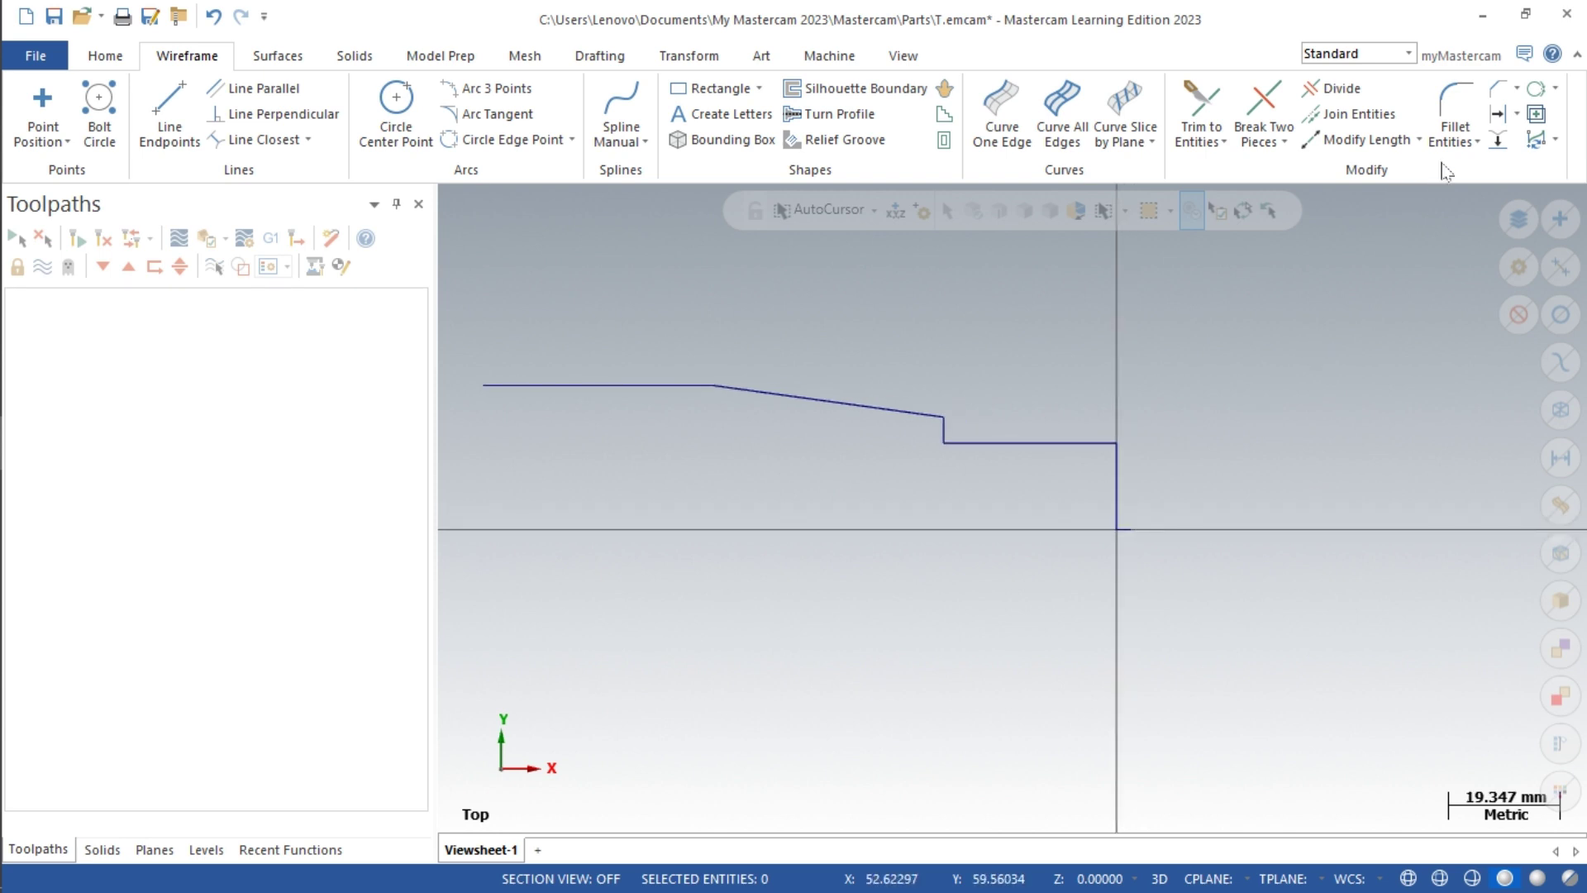
{"action": "left_click", "coordinate": [1515, 91]}
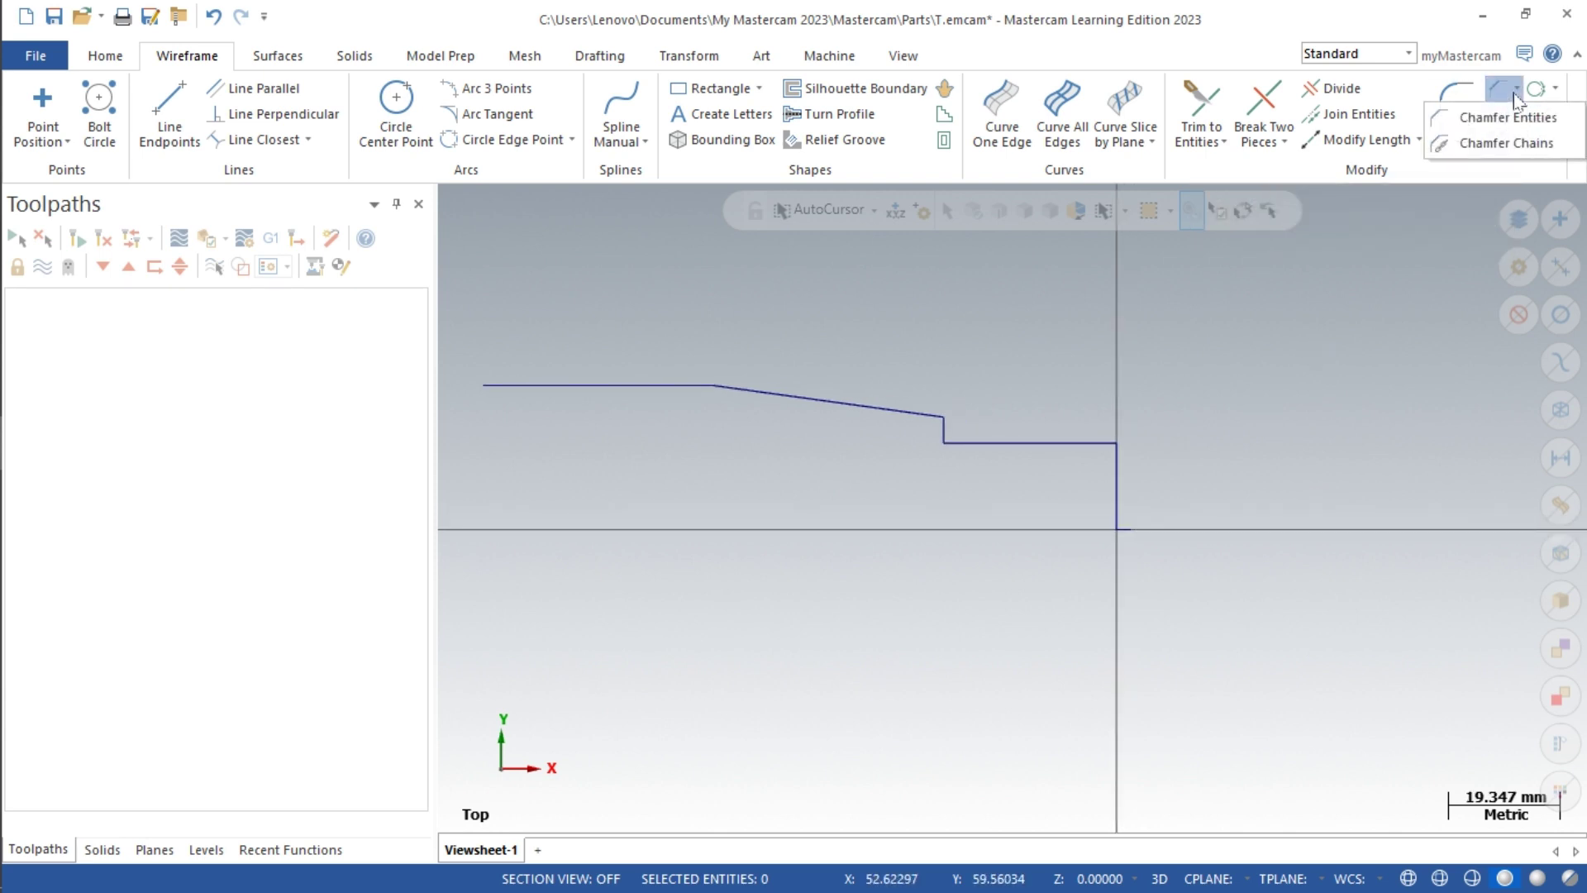
{"action": "left_click", "coordinate": [1508, 118]}
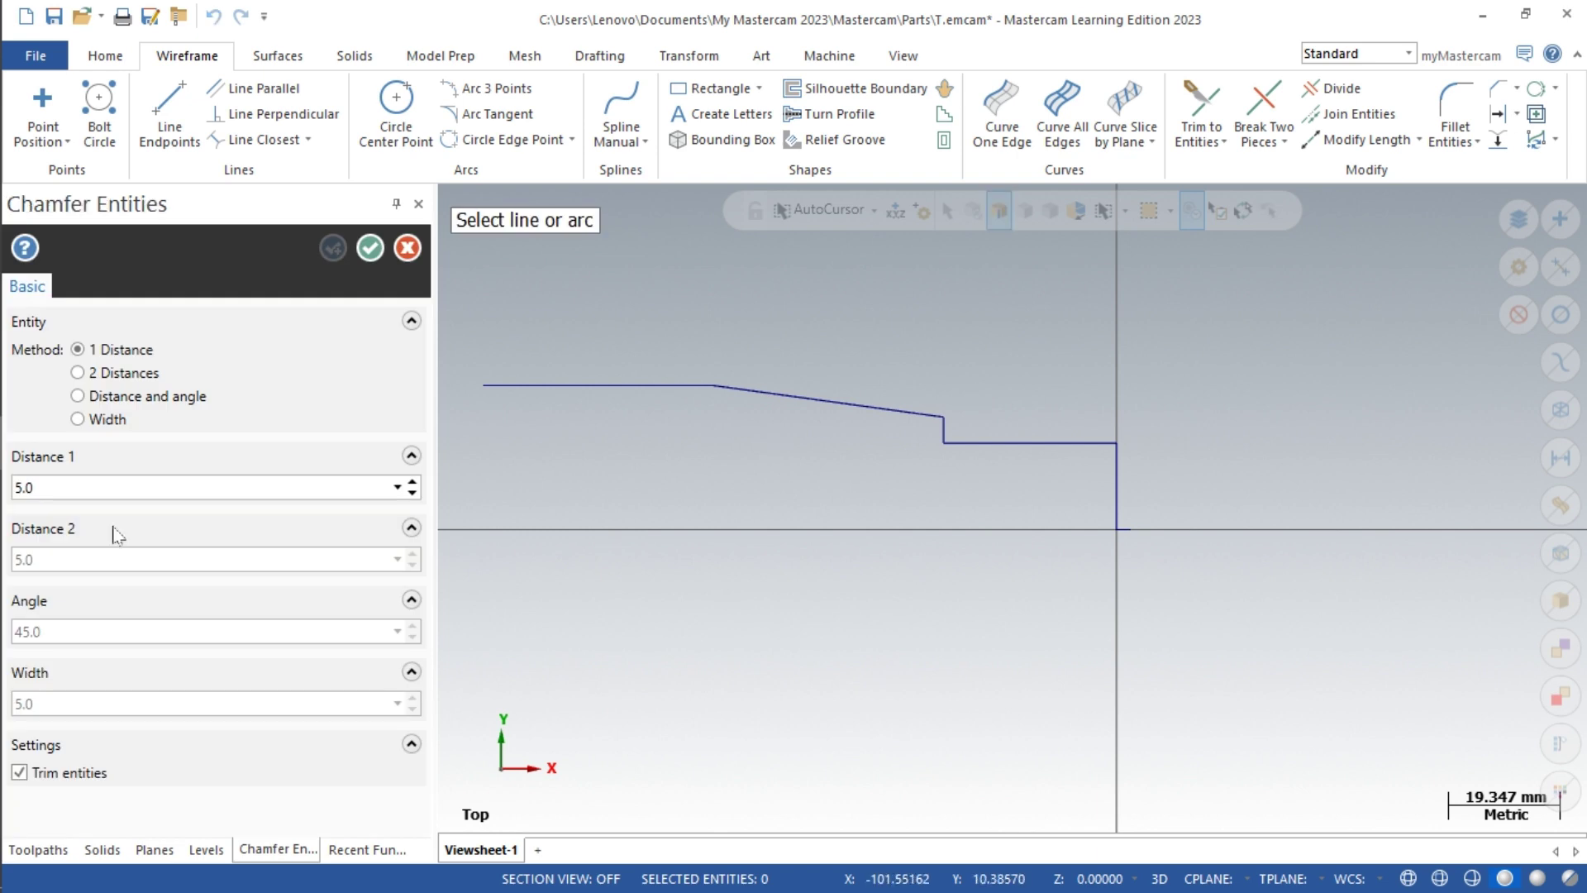
{"action": "type", "text": "2"}
{"action": "left_click", "coordinate": [1092, 444]}
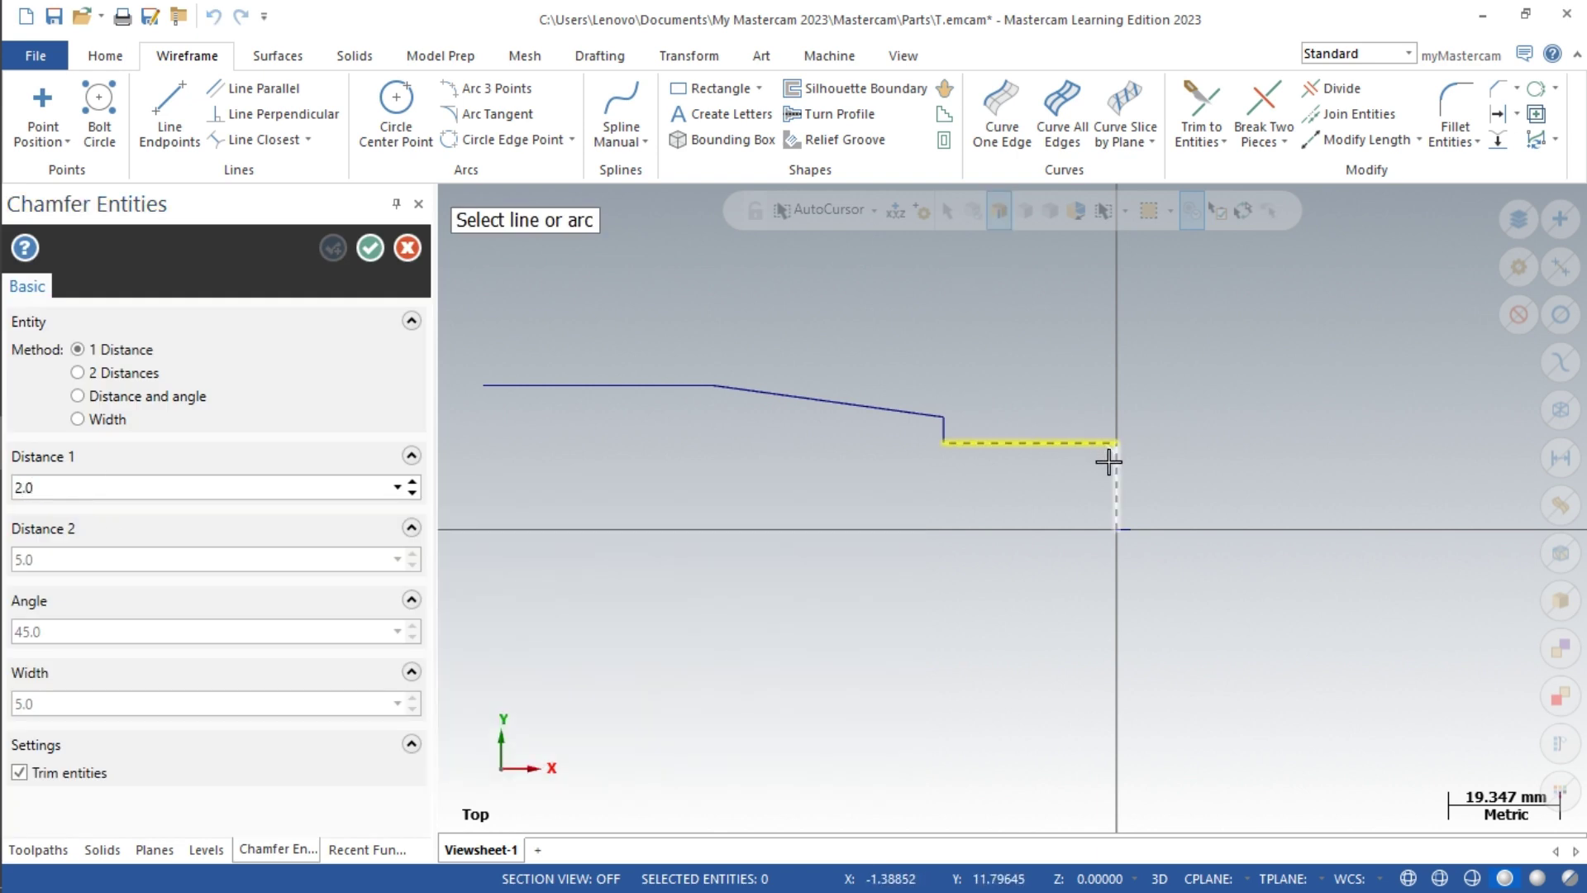
{"action": "left_click", "coordinate": [1113, 467]}
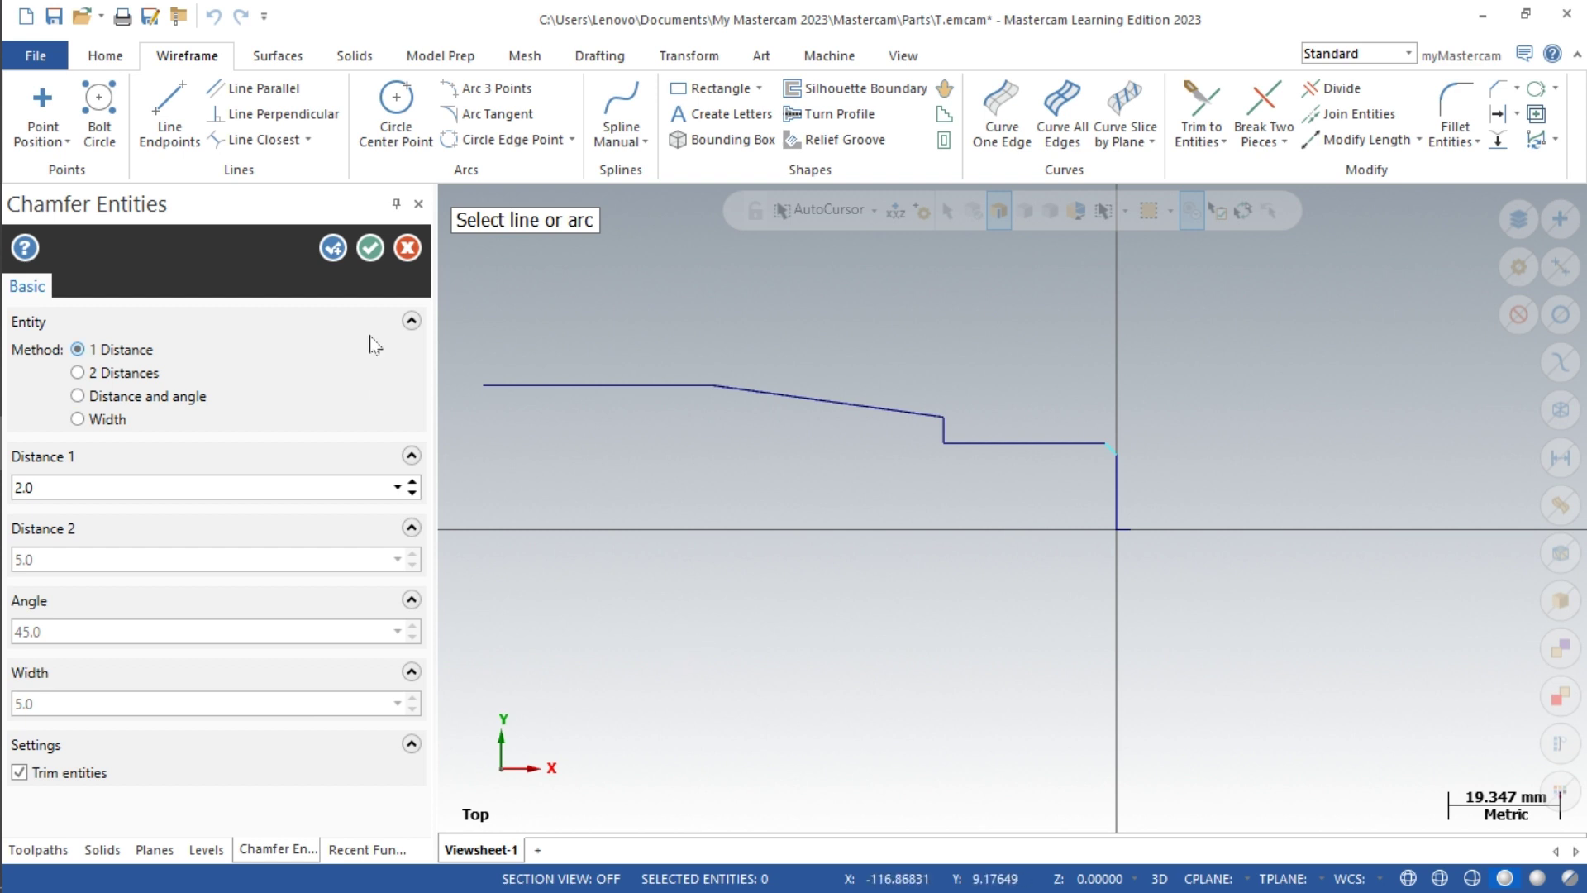
Step: Accept the 2 mm chamfer on the profile's right corner and close the chamfer command
{"action": "left_click", "coordinate": [374, 254]}
{"action": "scroll", "coordinate": [1034, 503], "scroll_direction": "up", "scroll_amount": 3}
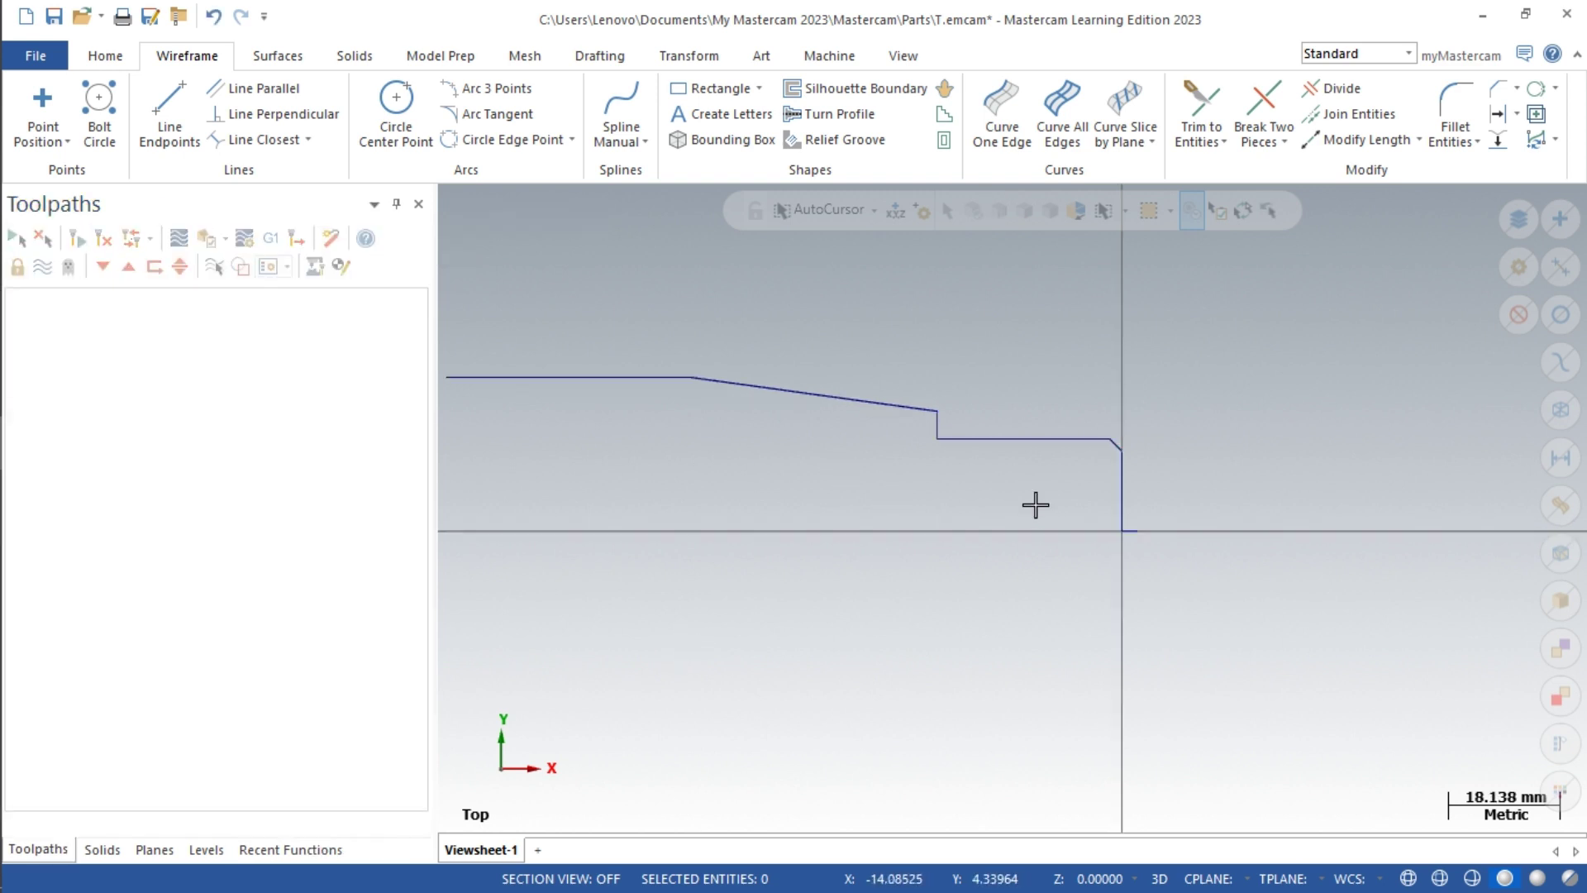
{"action": "scroll", "coordinate": [1081, 511], "scroll_direction": "down", "scroll_amount": 3}
Step: Add a machine group using the default lathe
{"action": "left_click", "coordinate": [826, 56]}
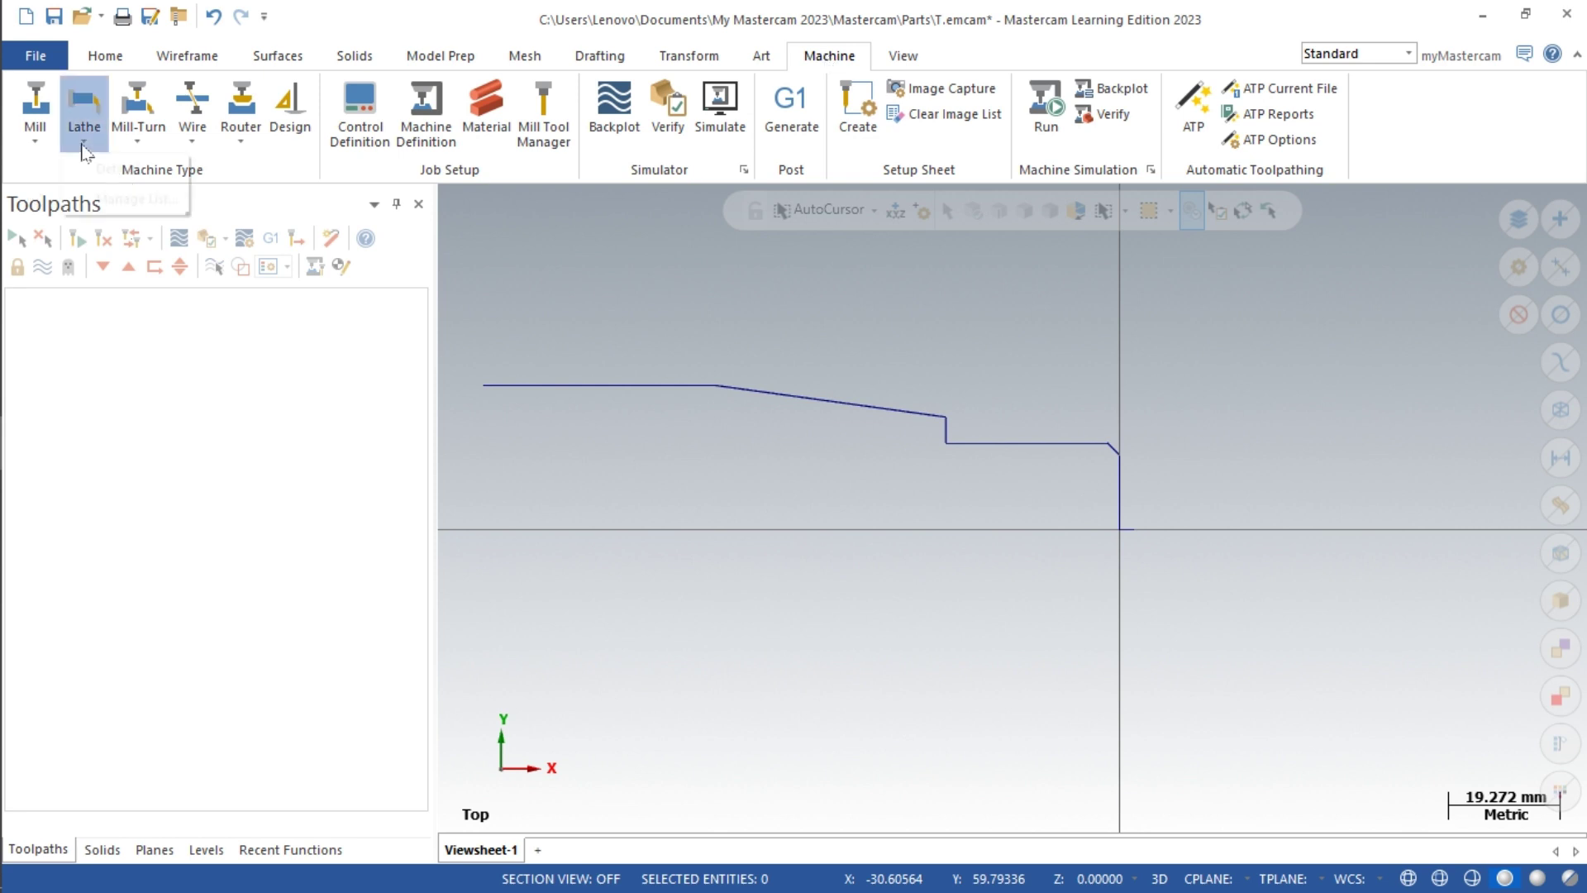
{"action": "left_click", "coordinate": [84, 116]}
{"action": "left_click", "coordinate": [105, 169]}
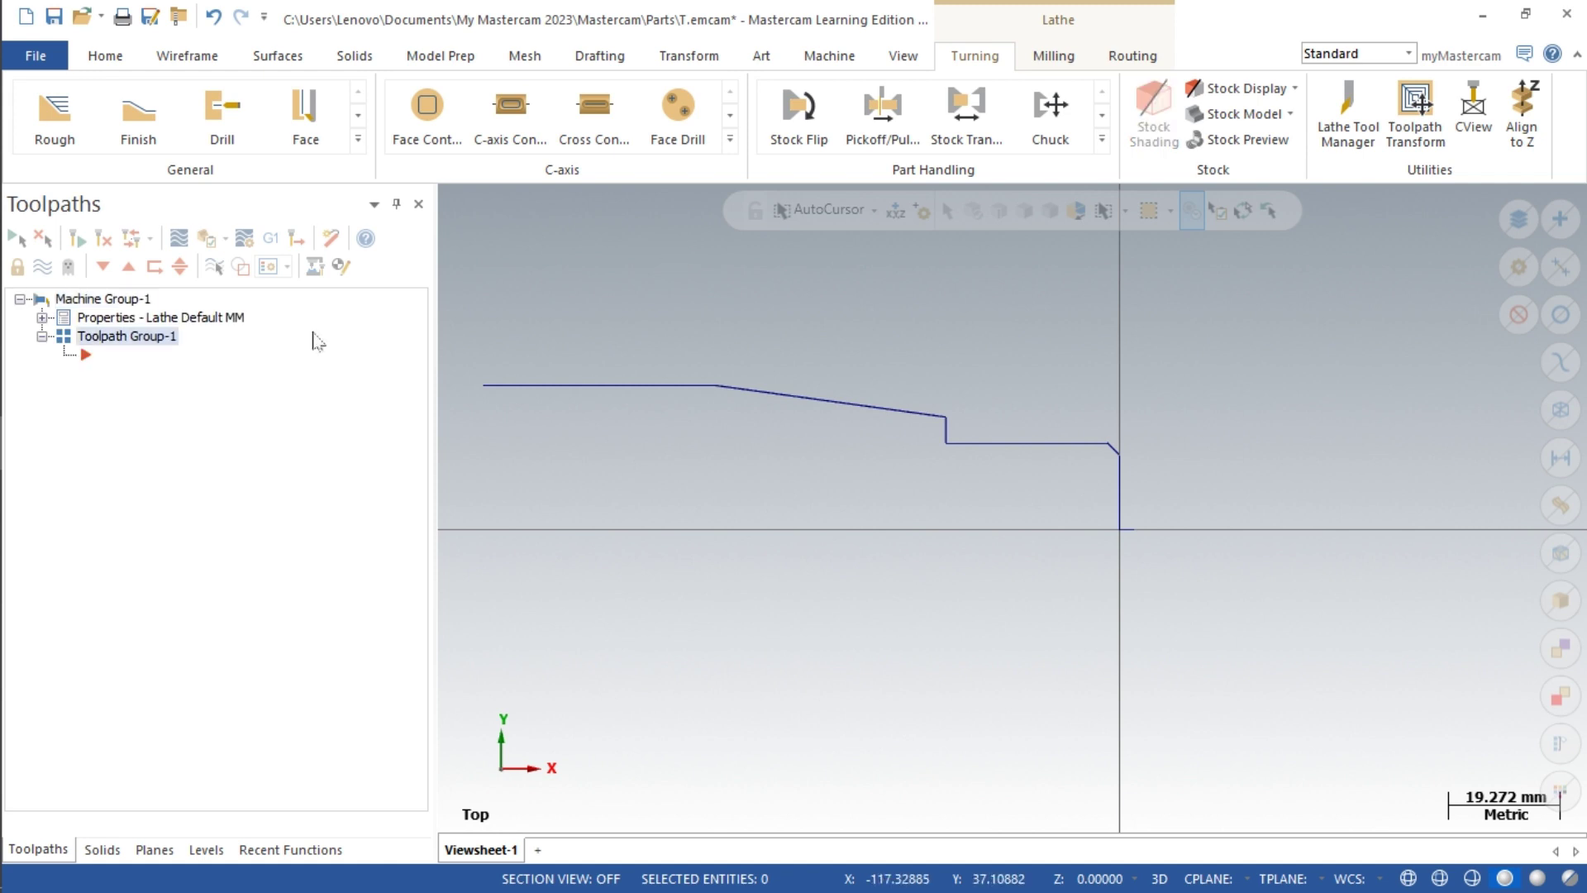
Step: Define the left-spindle stock as a cylinder from two points: the short centreline segment's right end and the upper horizontal line's left end
{"action": "left_click", "coordinate": [42, 317]}
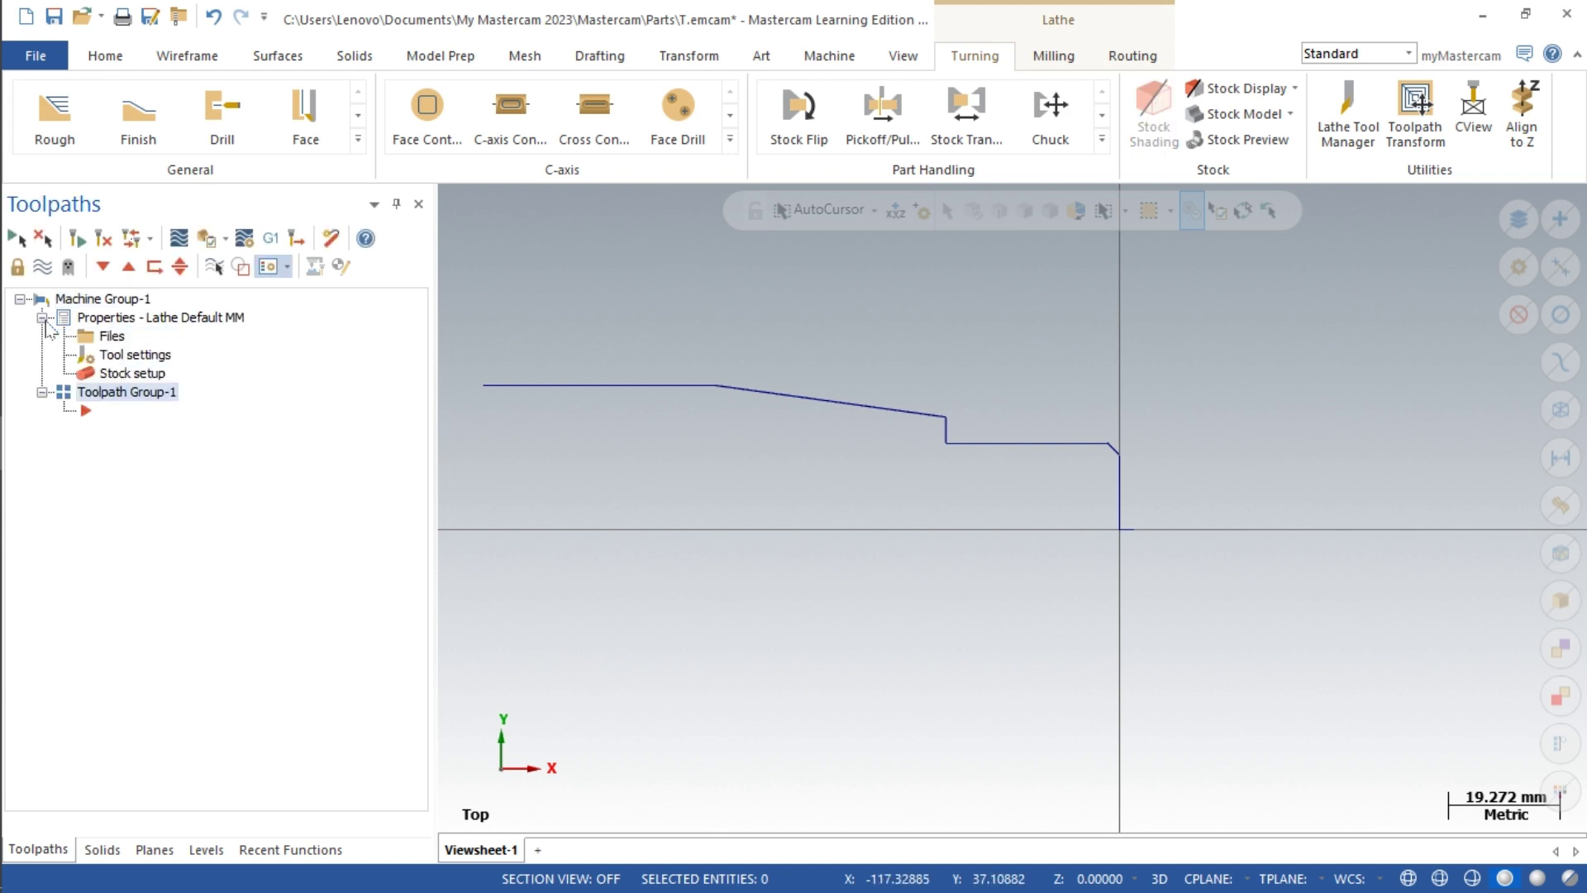
{"action": "left_click", "coordinate": [115, 373]}
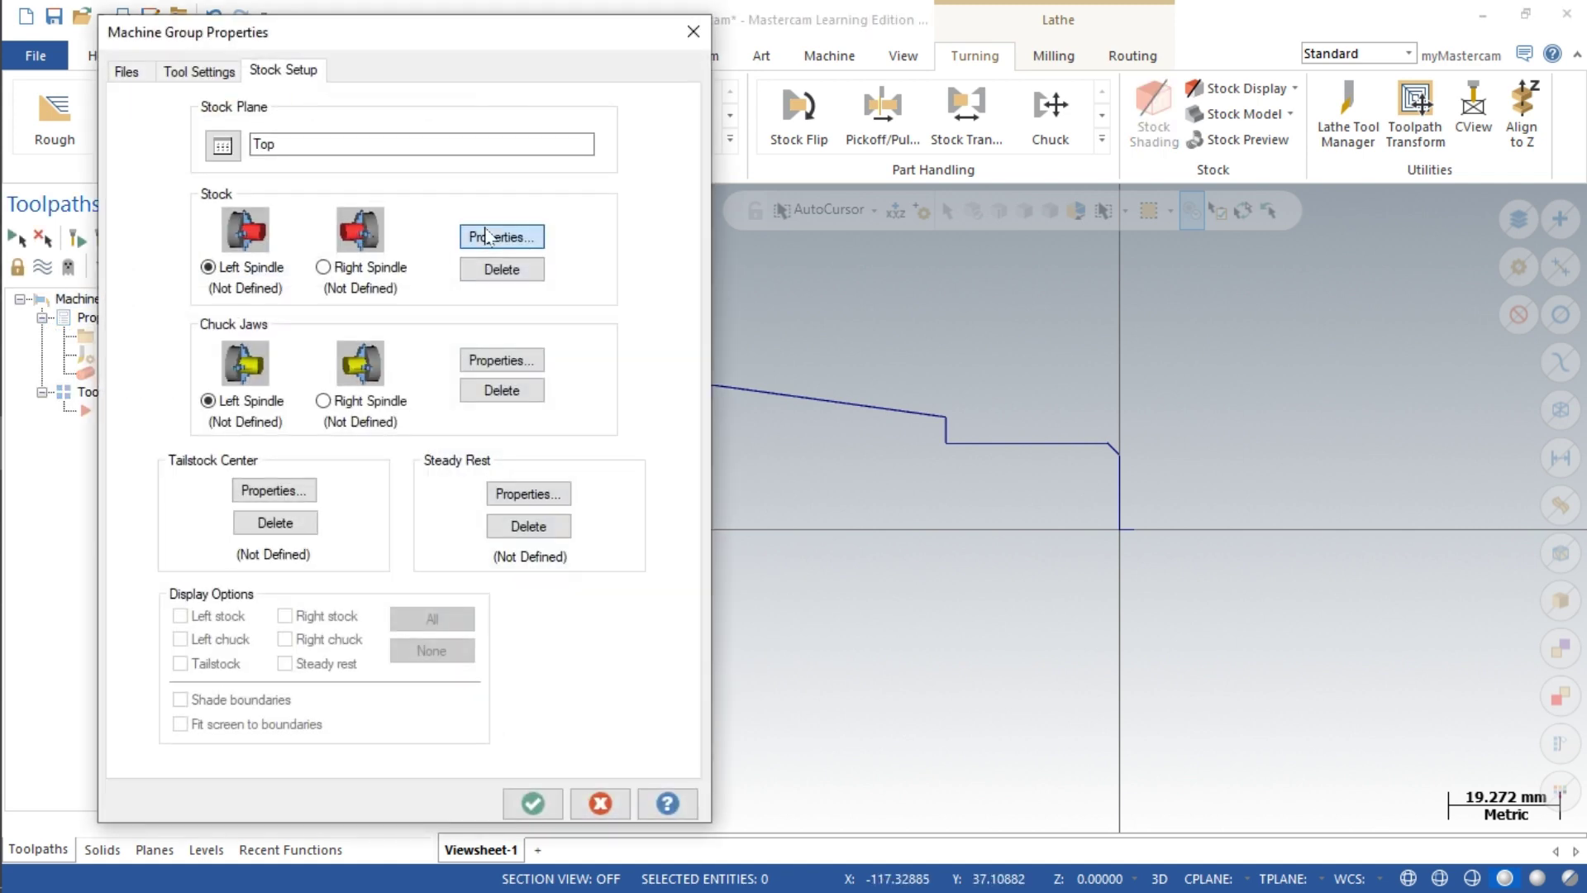
{"action": "left_click", "coordinate": [499, 237]}
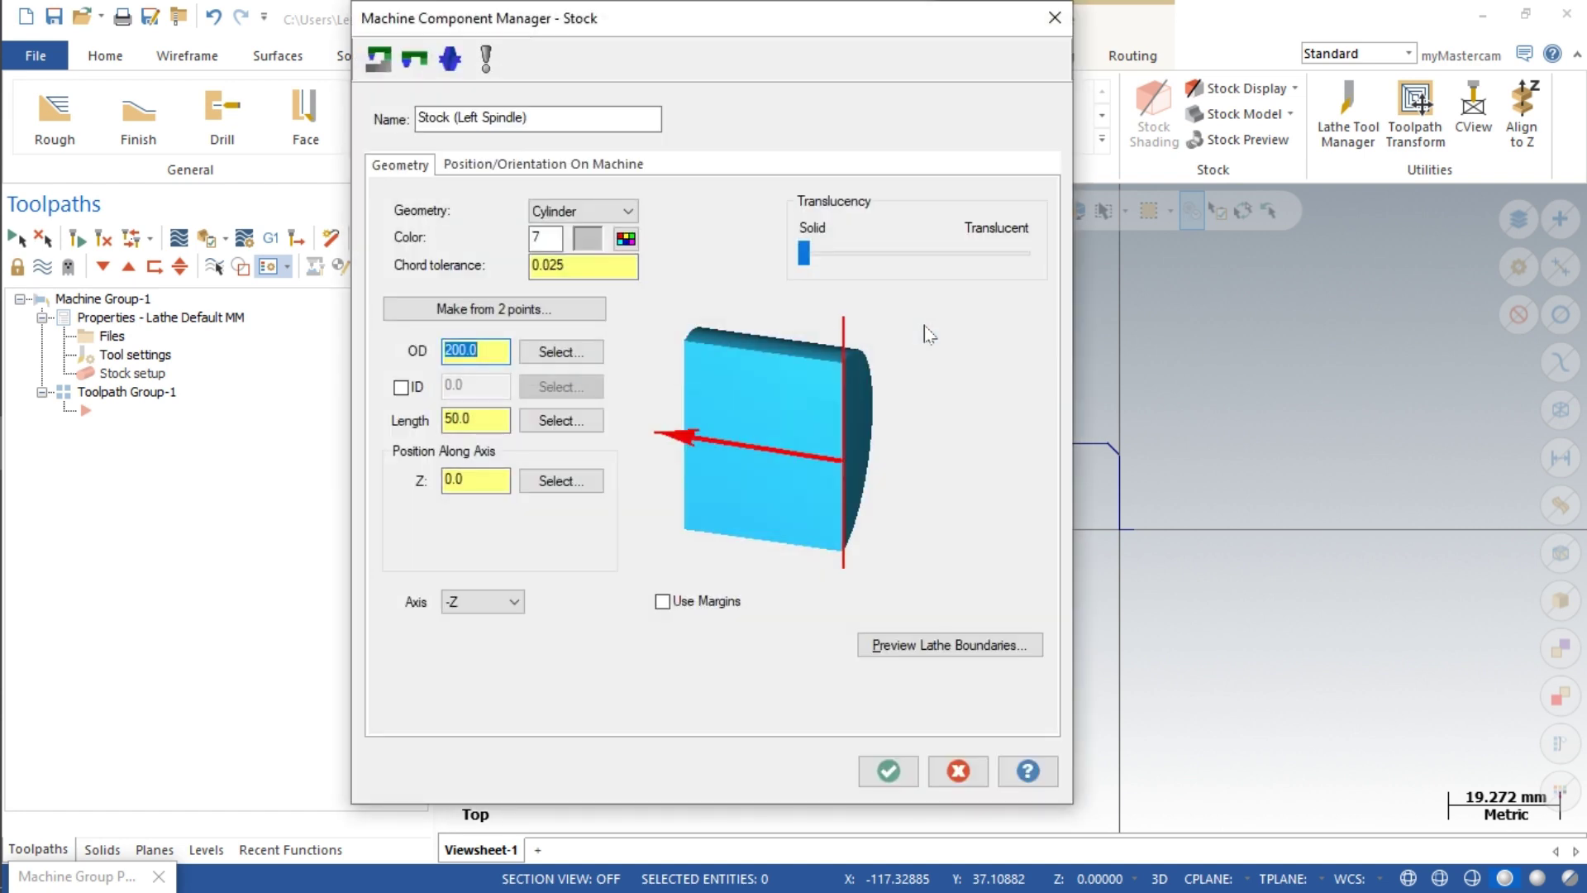
{"action": "left_click", "coordinate": [586, 309]}
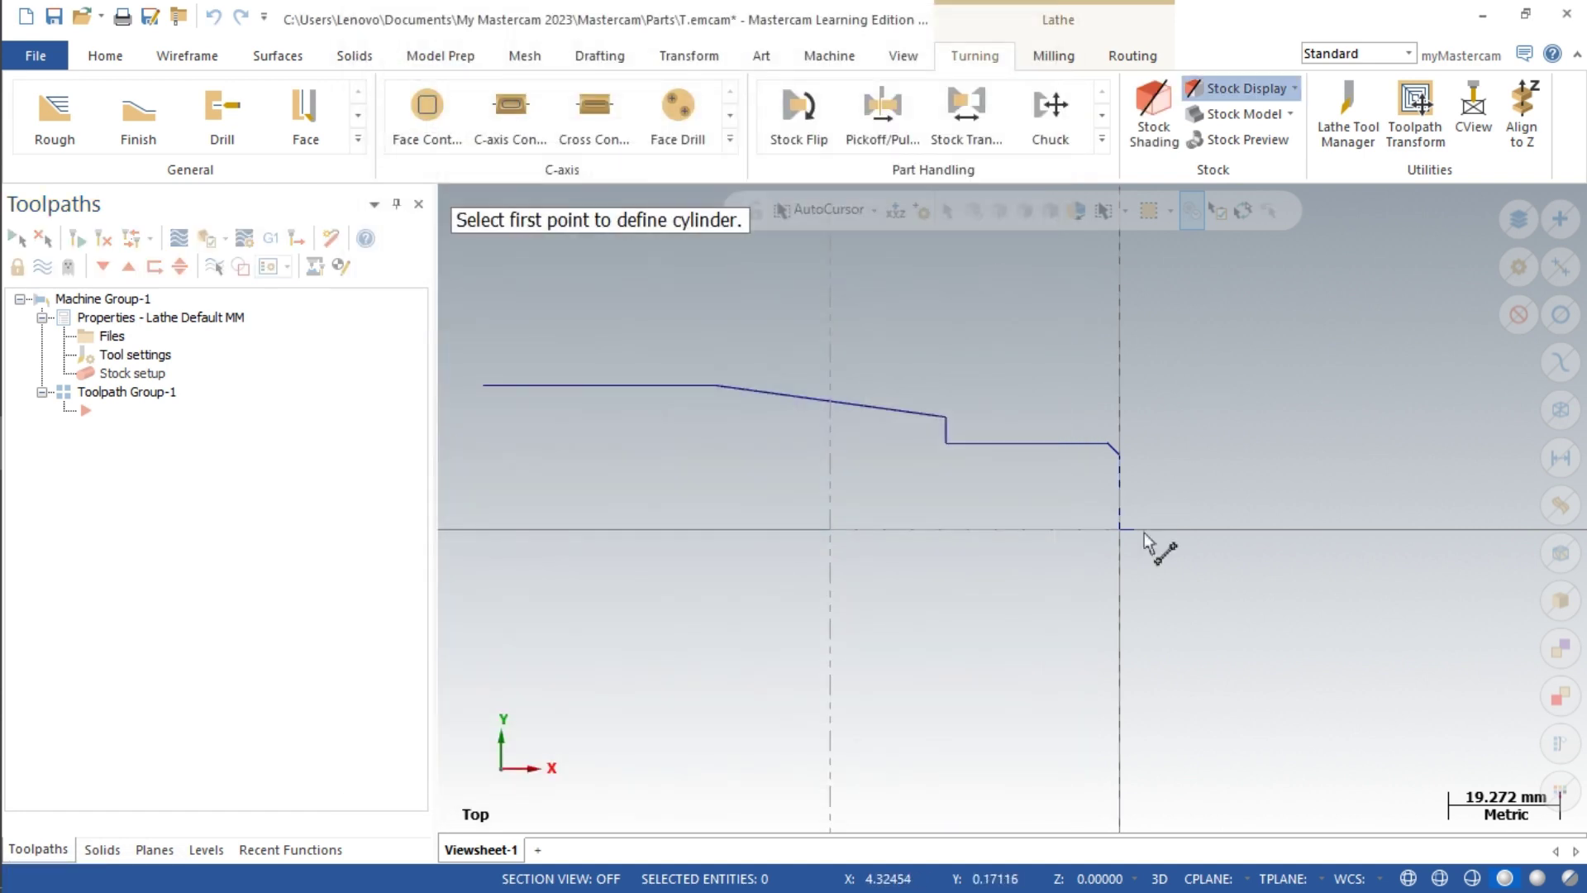
{"action": "left_click", "coordinate": [1139, 530]}
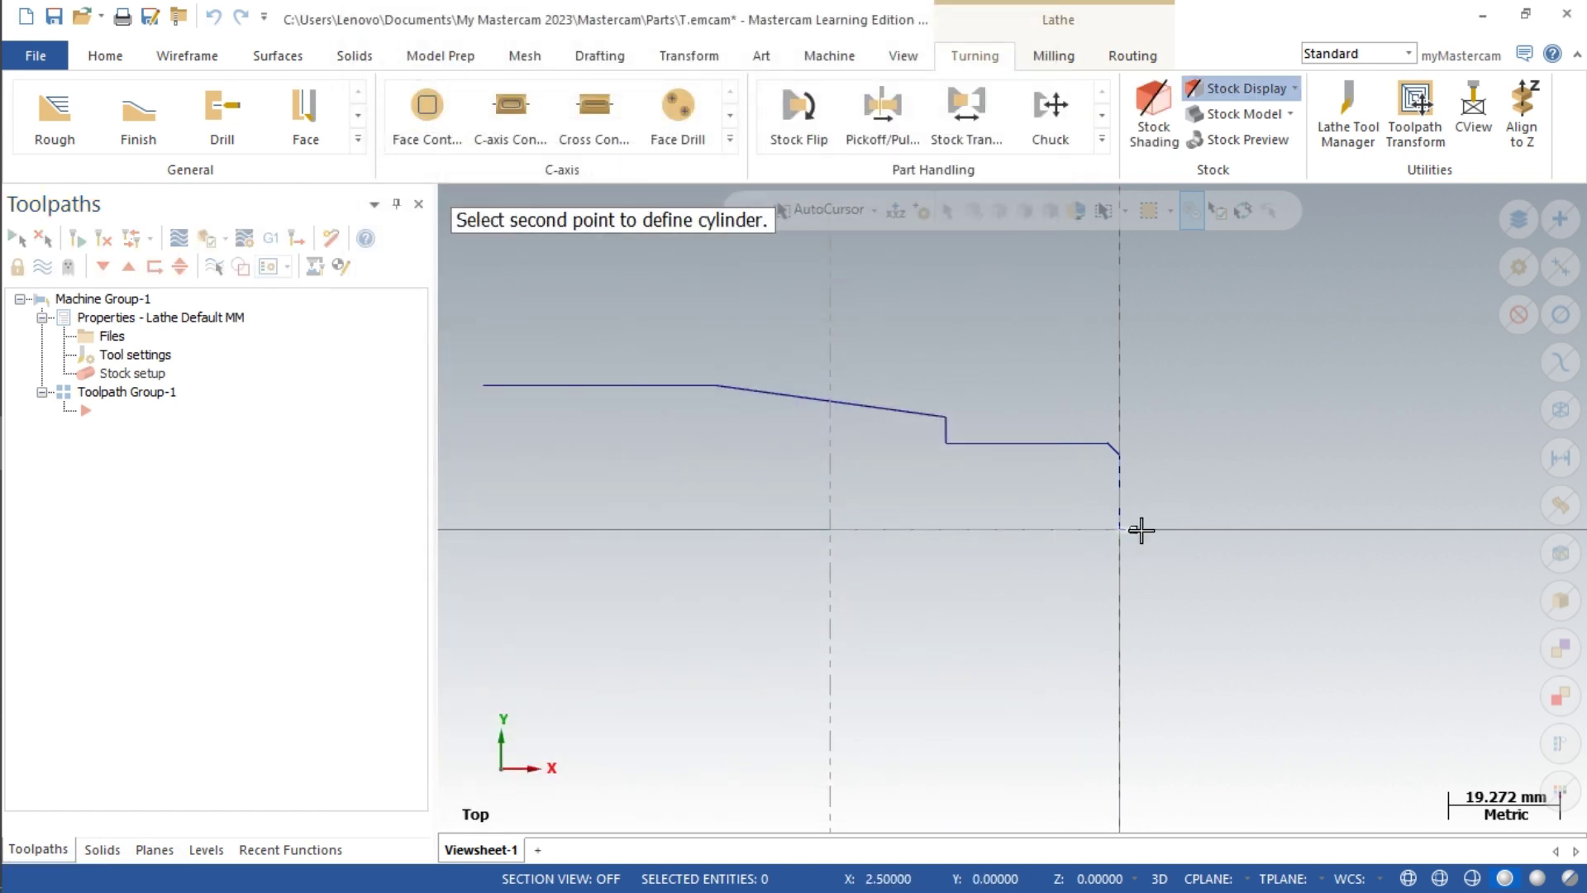
{"action": "left_click", "coordinate": [482, 385]}
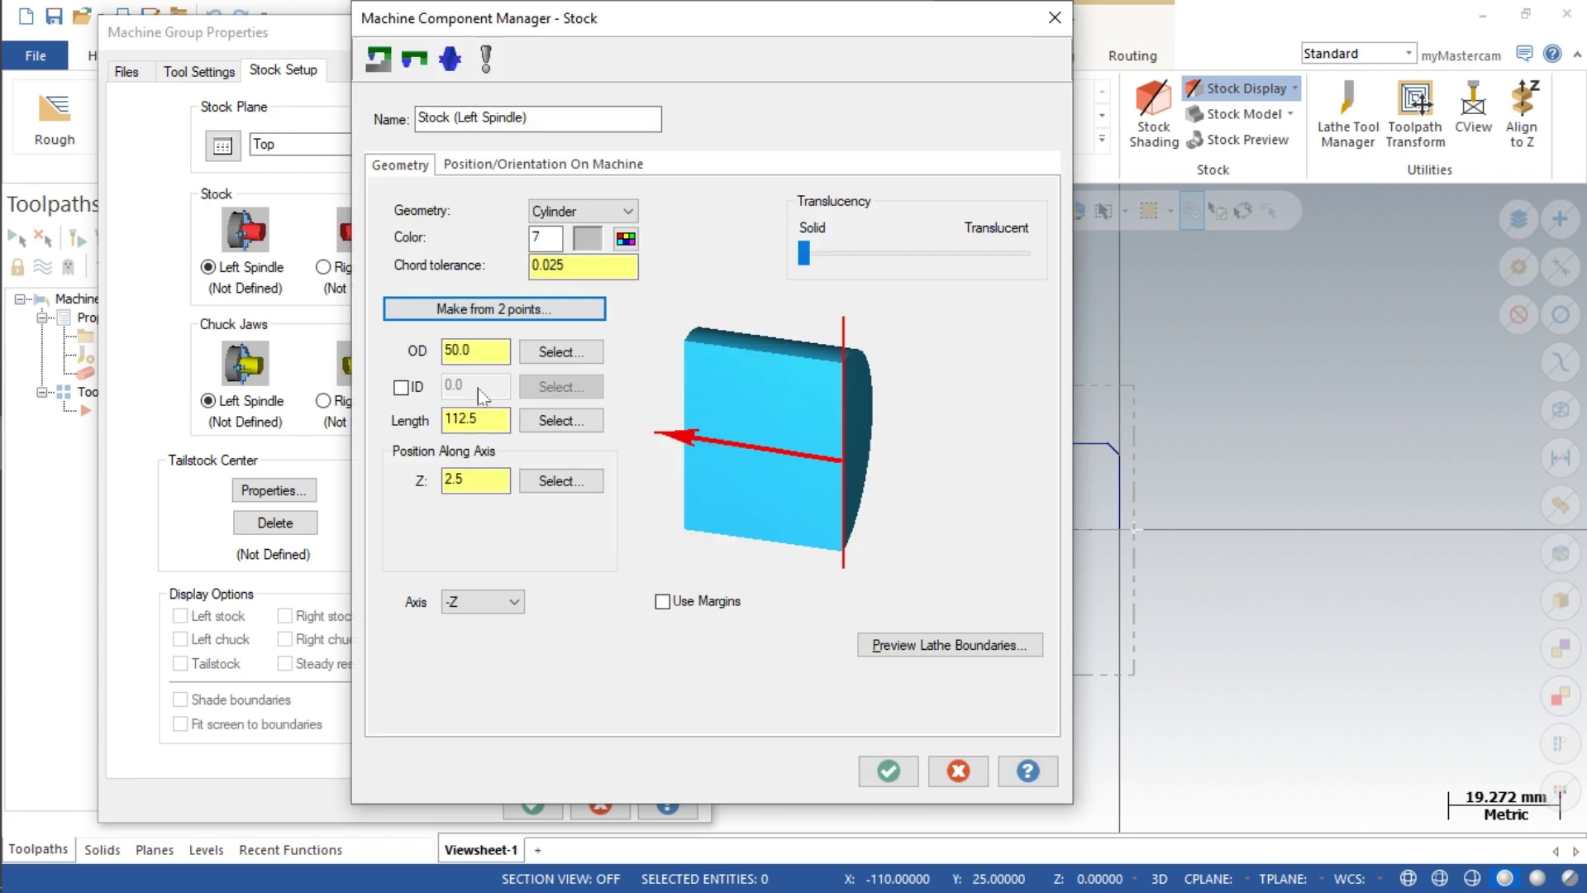
{"action": "left_click", "coordinate": [887, 770]}
Step: Define the left-spindle chuck jaws positioned from stock with a grip length of 25 mm, and accept the stock setup
{"action": "left_click", "coordinate": [529, 359]}
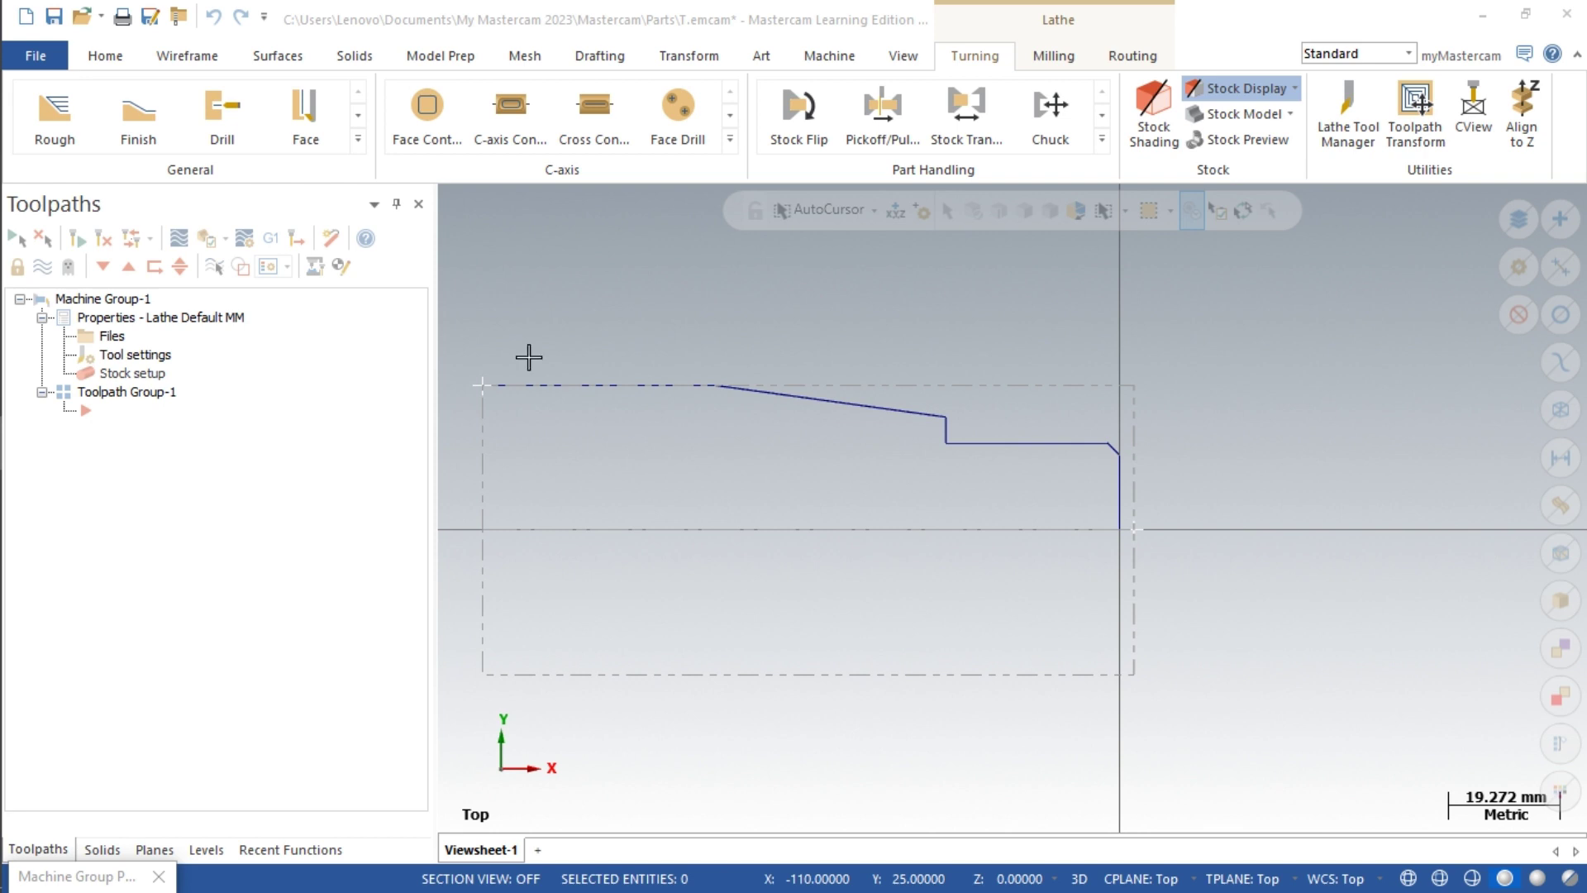
{"action": "left_click", "coordinate": [529, 357]}
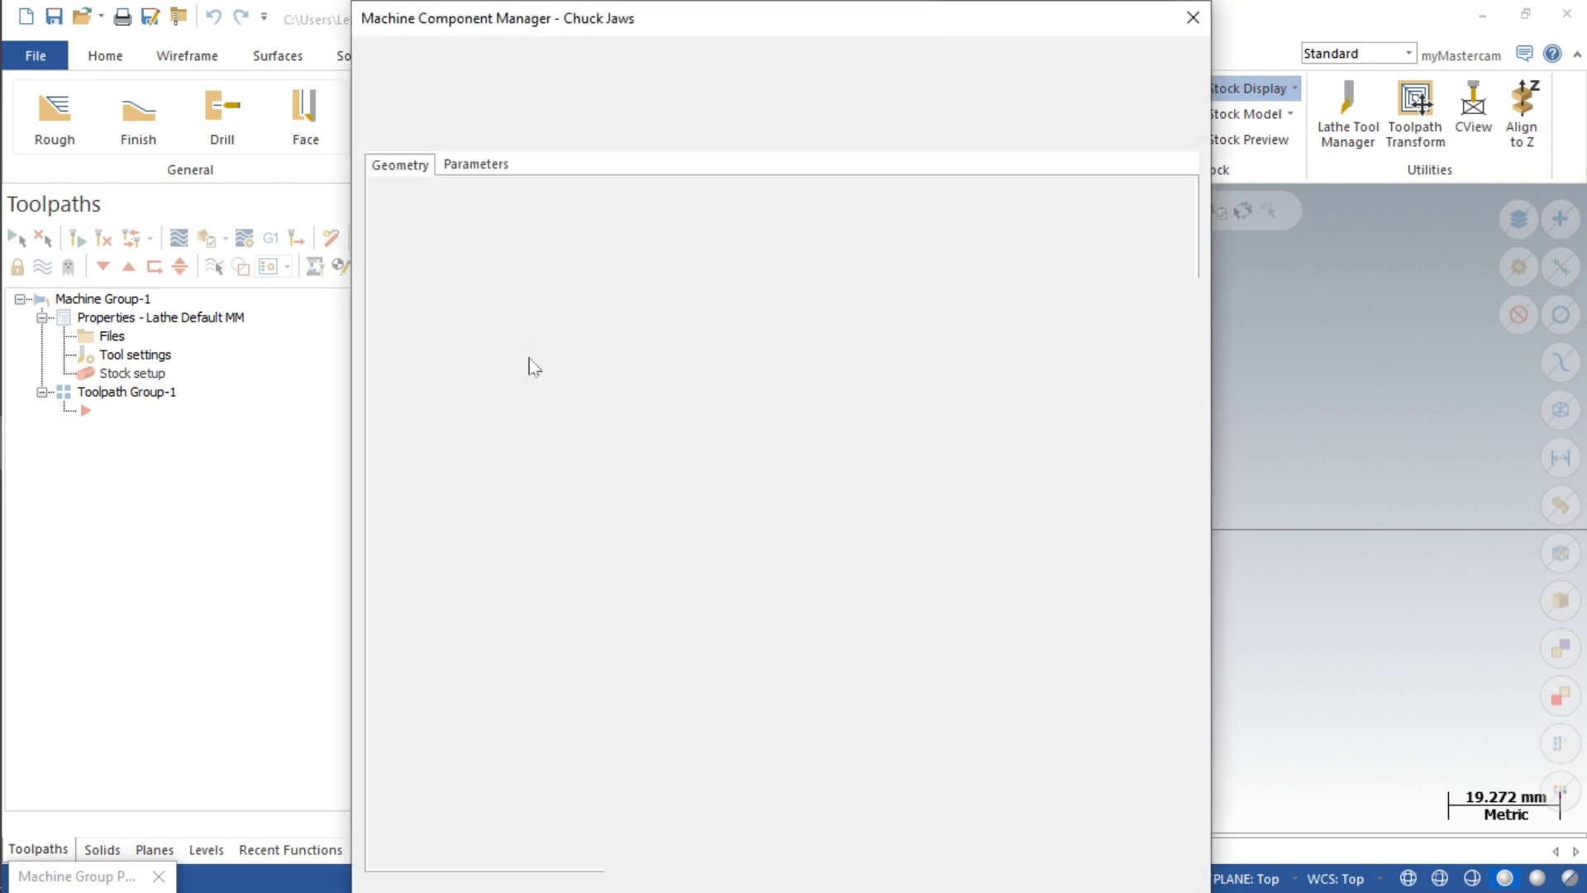
{"action": "left_click", "coordinate": [487, 169]}
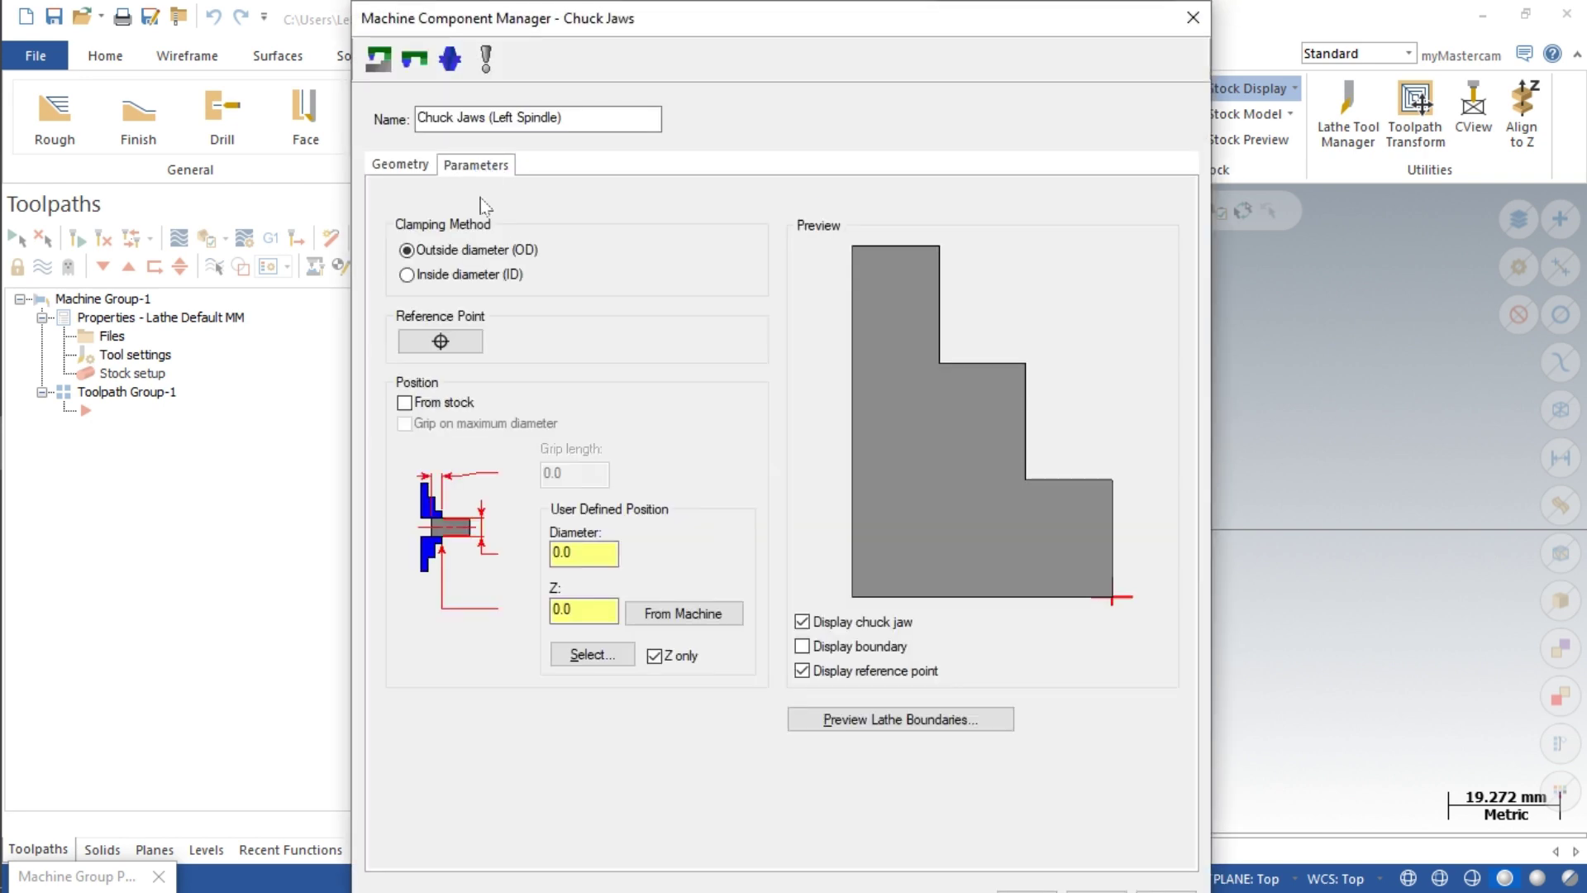
{"action": "left_click", "coordinate": [404, 403]}
{"action": "double_click", "coordinate": [562, 473]}
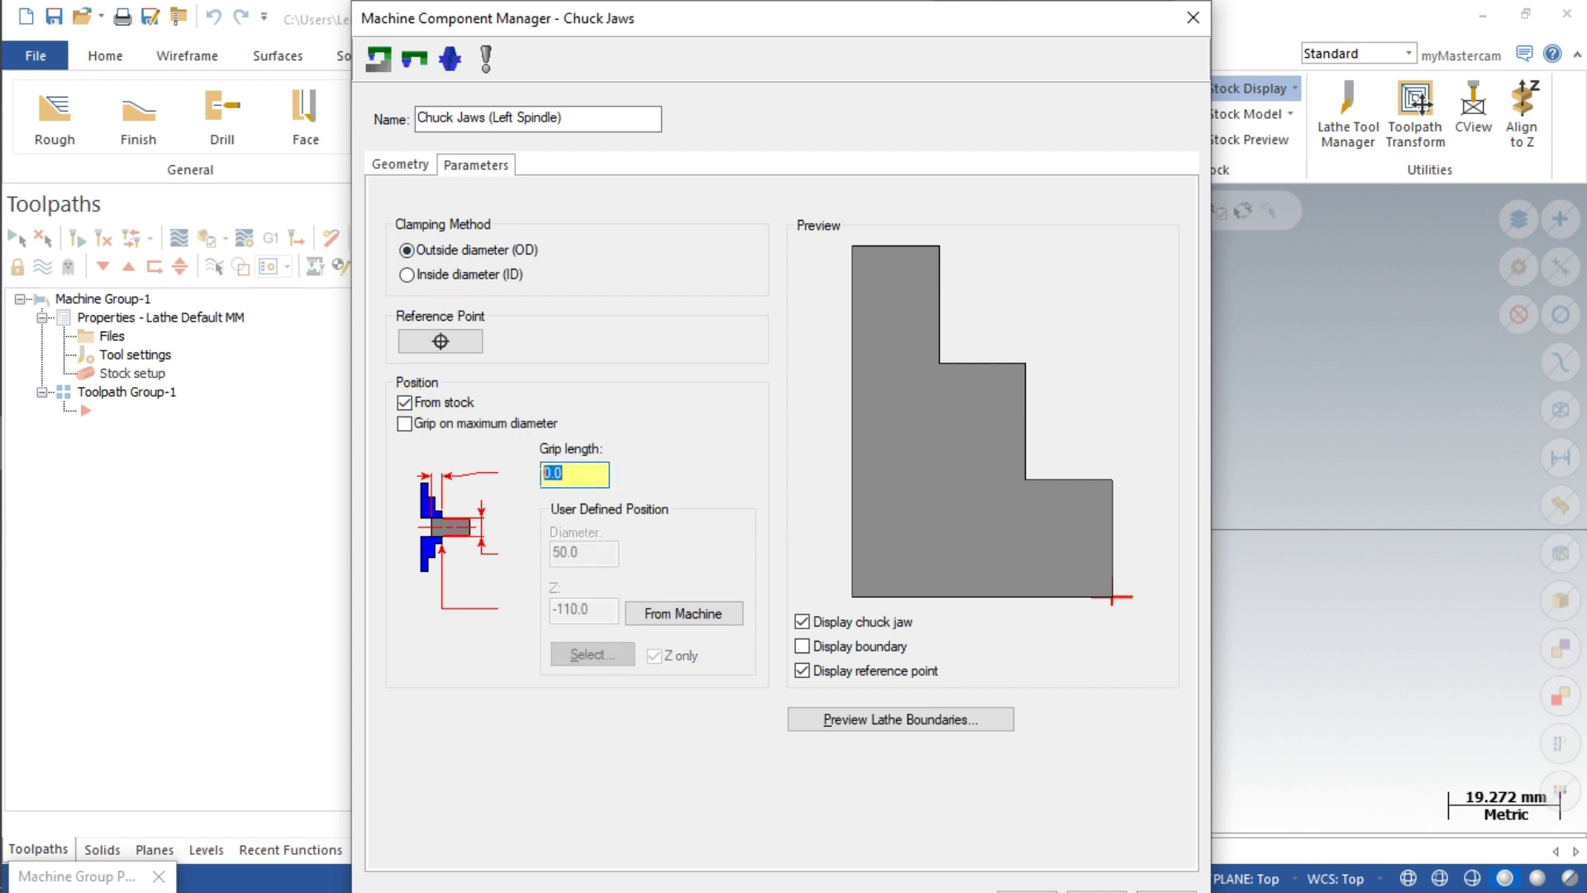
{"action": "type", "text": "25"}
{"action": "left_click", "coordinate": [1027, 890]}
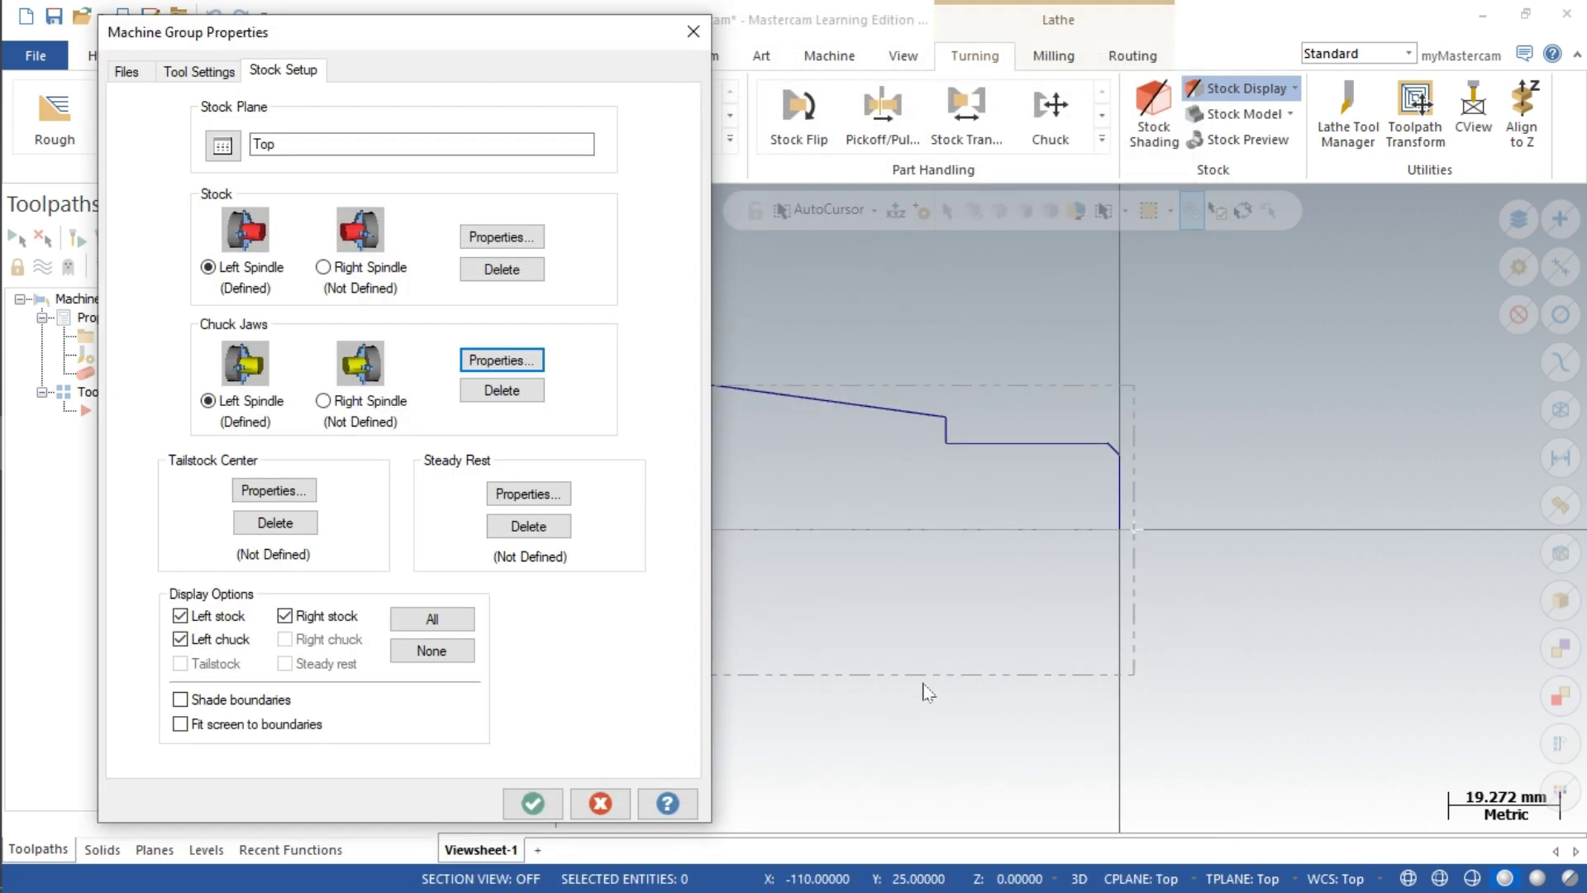
{"action": "left_click", "coordinate": [529, 803]}
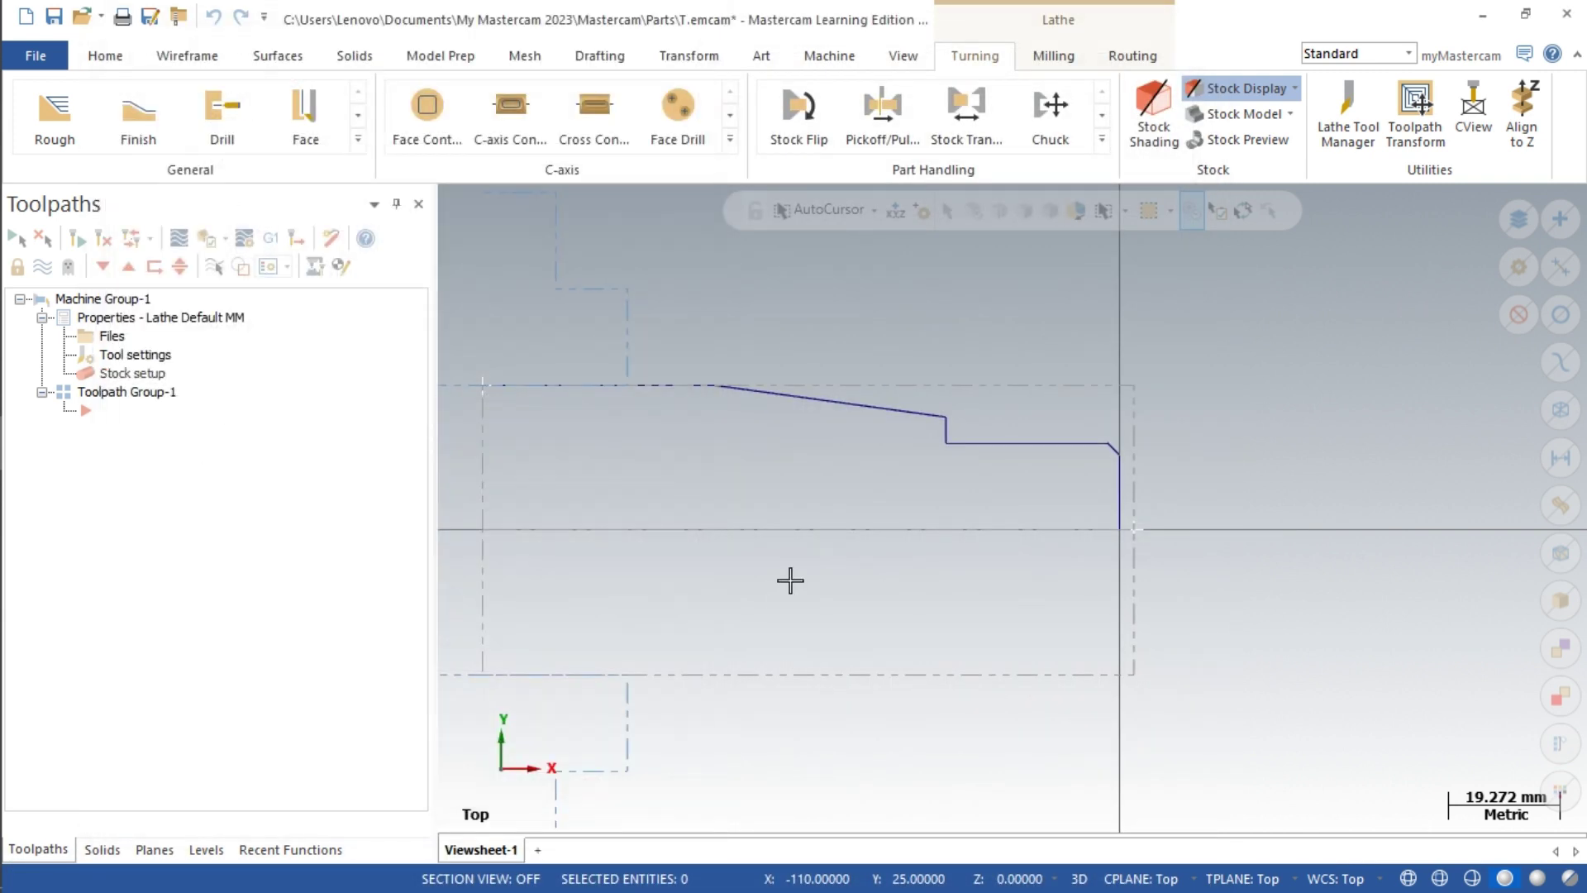
Step: Create a lathe face operation and enable a rough stepover of 0.5 mm
{"action": "scroll", "coordinate": [921, 467], "scroll_direction": "up", "scroll_amount": 2}
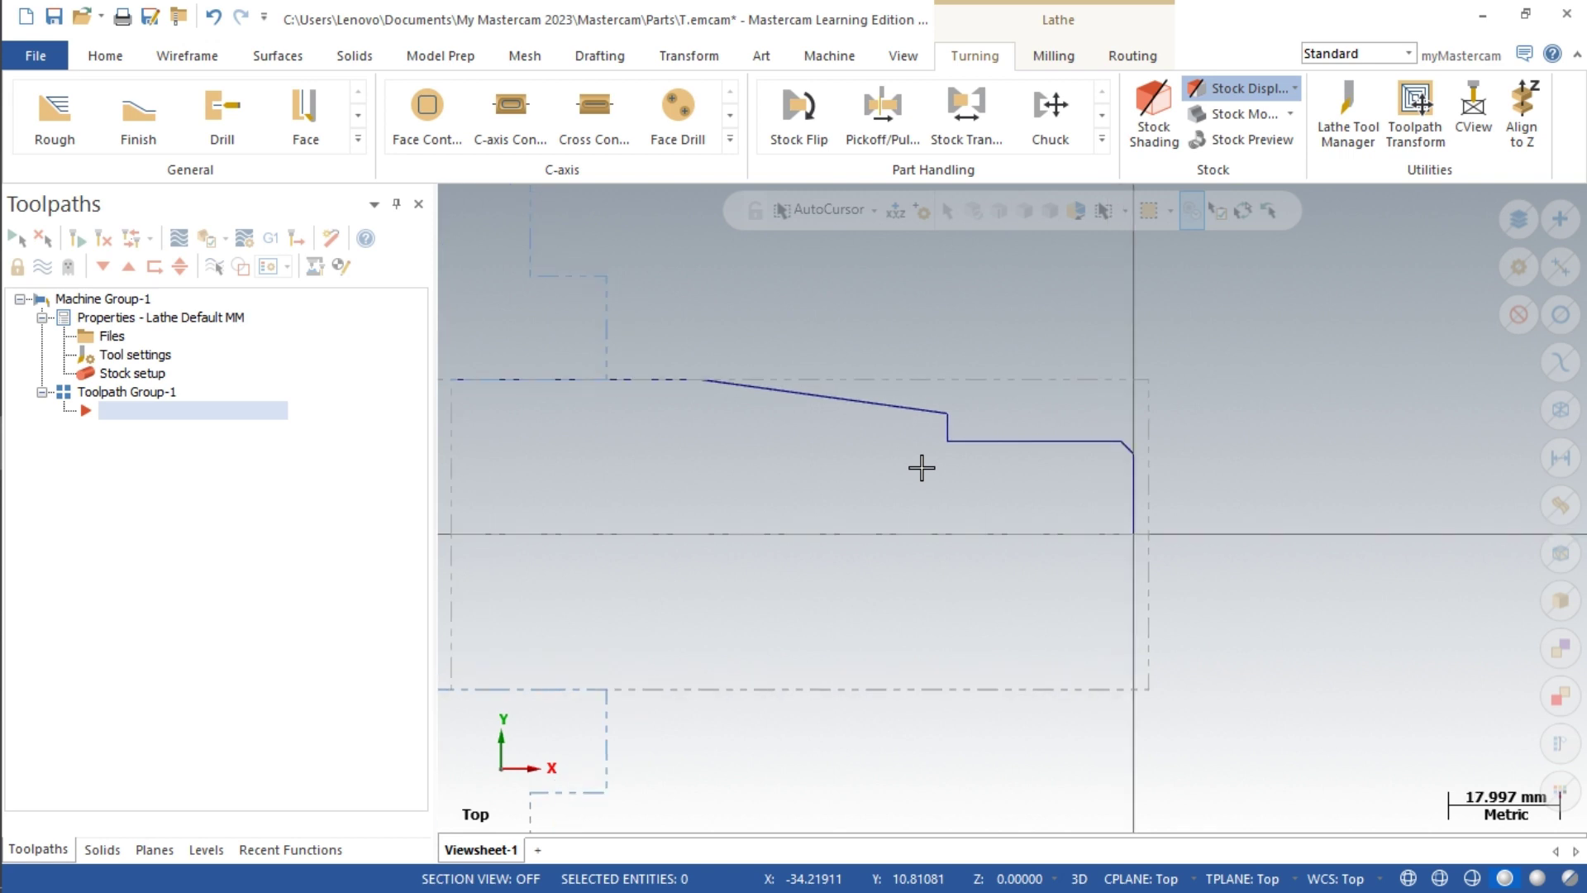
{"action": "left_click", "coordinate": [321, 117]}
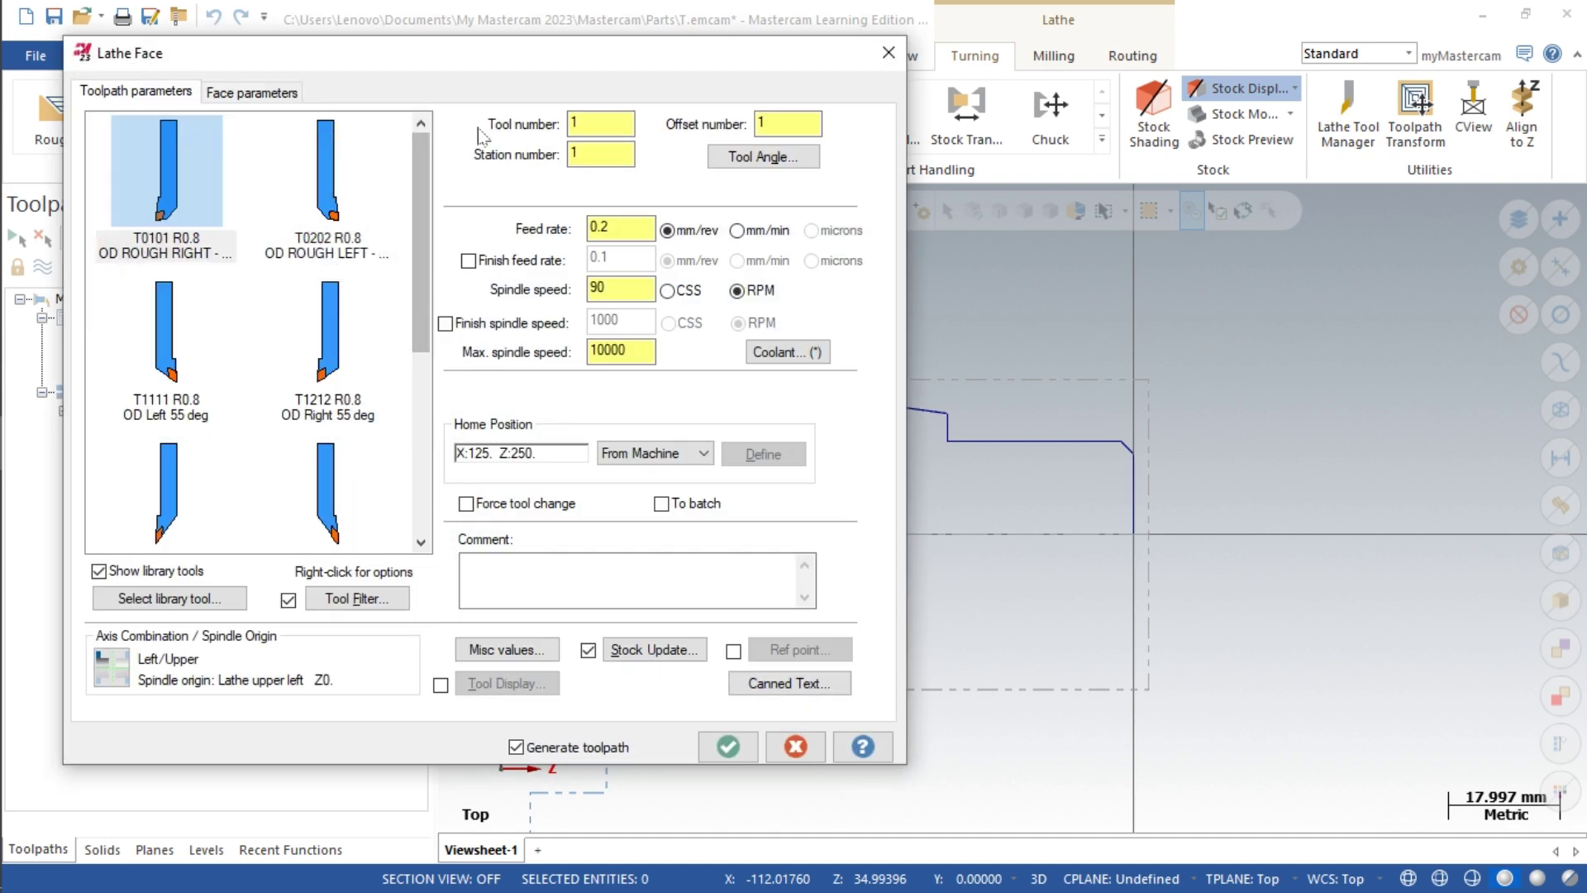
{"action": "left_click", "coordinate": [268, 95]}
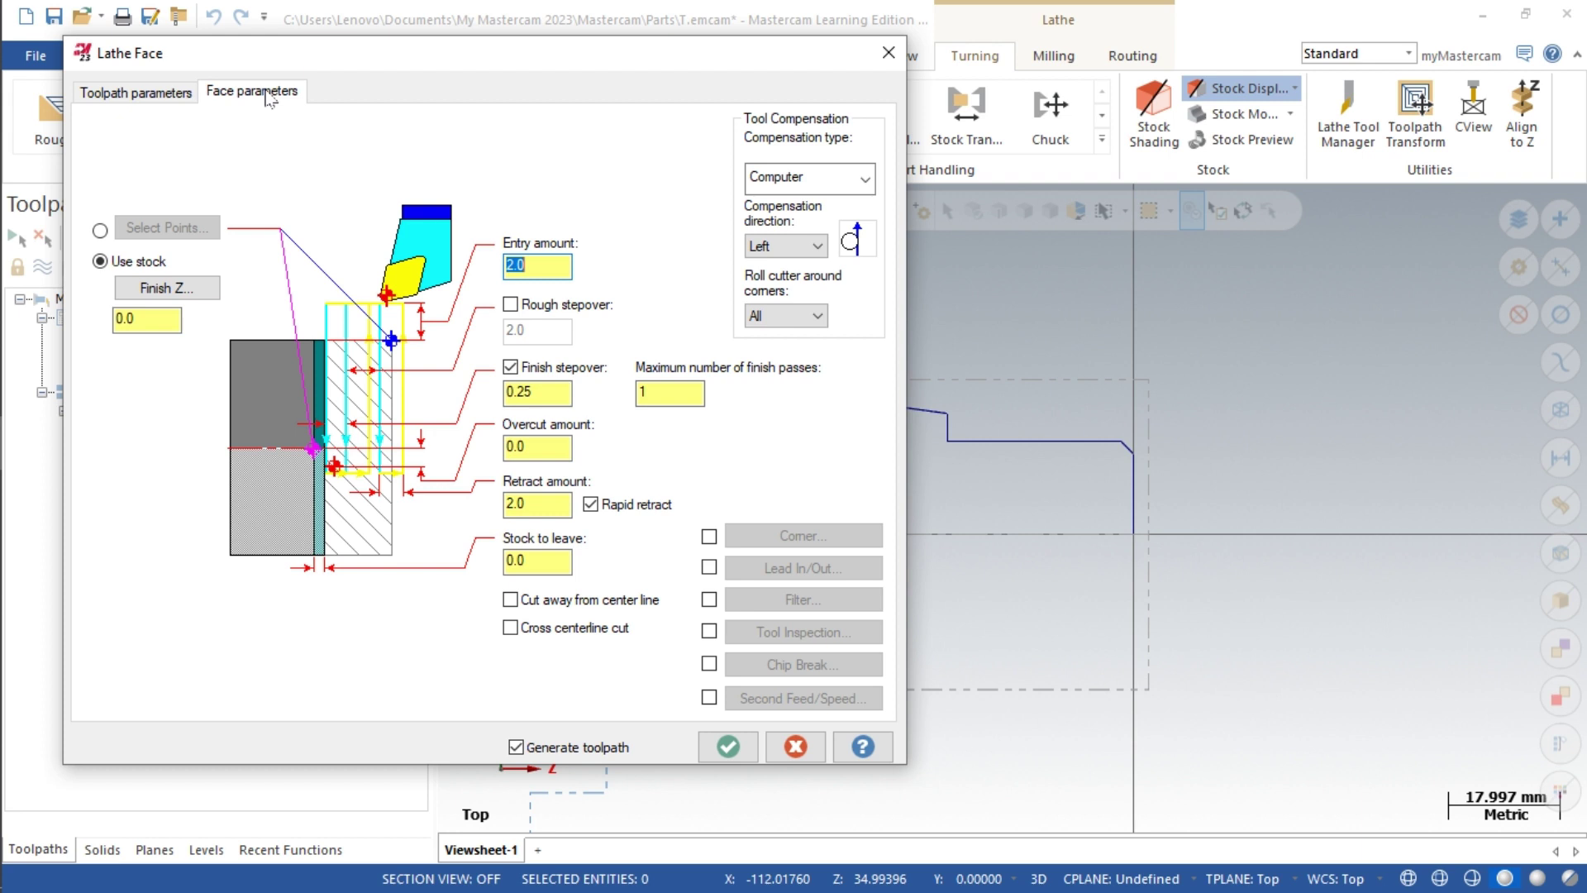
{"action": "left_click", "coordinate": [510, 304]}
{"action": "key", "text": "Tab"}
{"action": "type", "text": "0"}
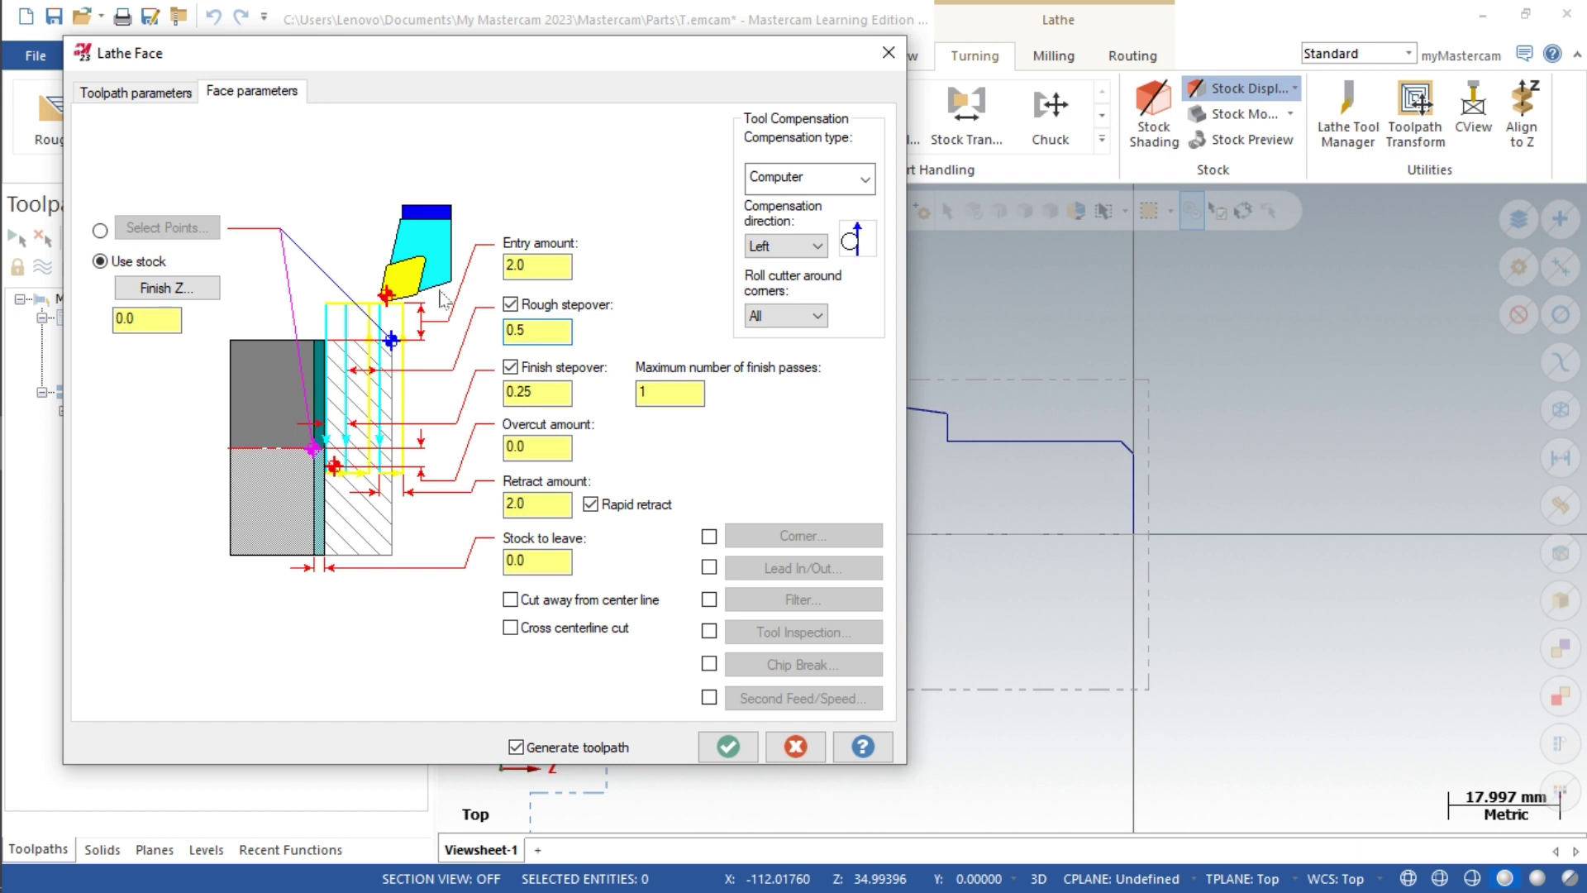
Step: Set the facing spindle speed to 500 RPM and generate the face toolpath
{"action": "left_click", "coordinate": [183, 97]}
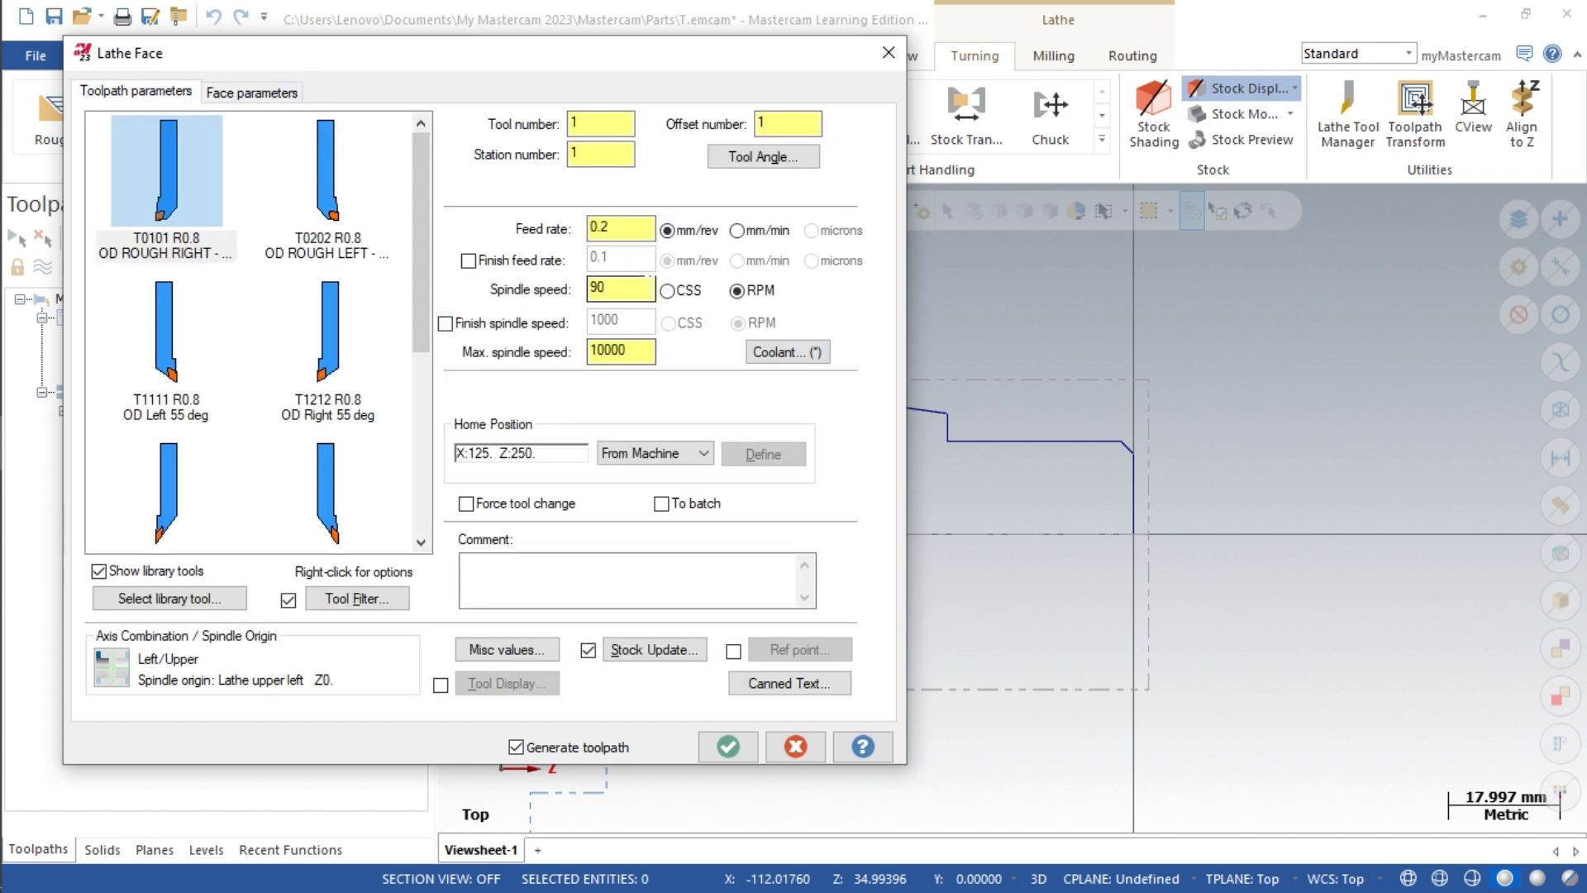
{"action": "left_click_drag", "start_coordinate": [648, 288], "coordinate": [549, 301]}
{"action": "type", "text": "500"}
{"action": "left_click", "coordinate": [644, 351]}
{"action": "left_click", "coordinate": [728, 746]}
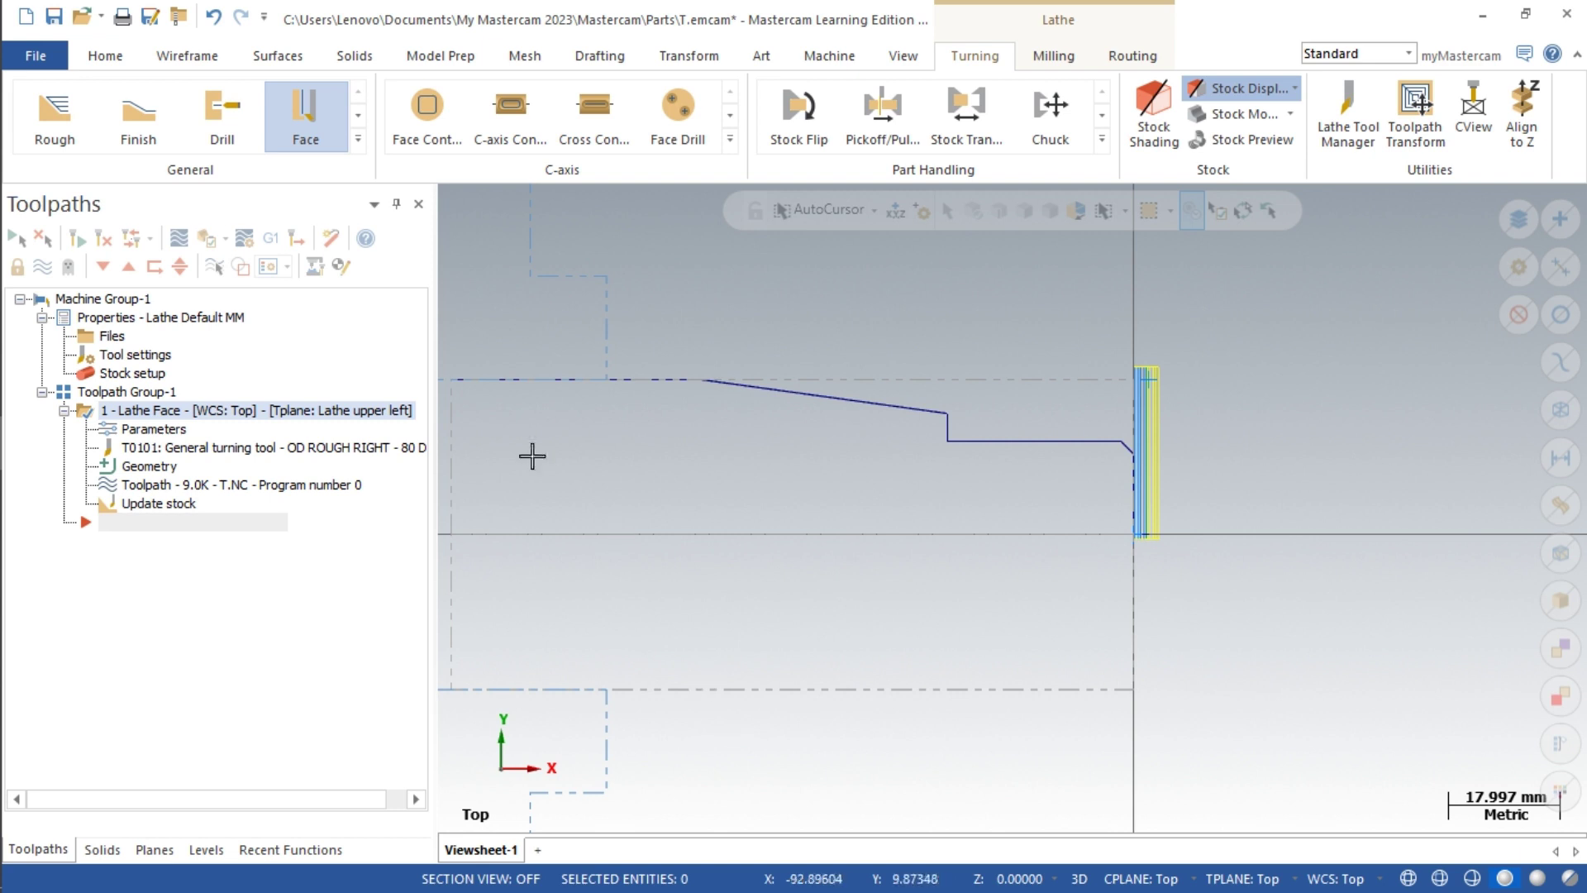
Step: Create a lathe rough operation and chain the profile from the chamfer through the step to the end of the taper
{"action": "left_click", "coordinate": [80, 147]}
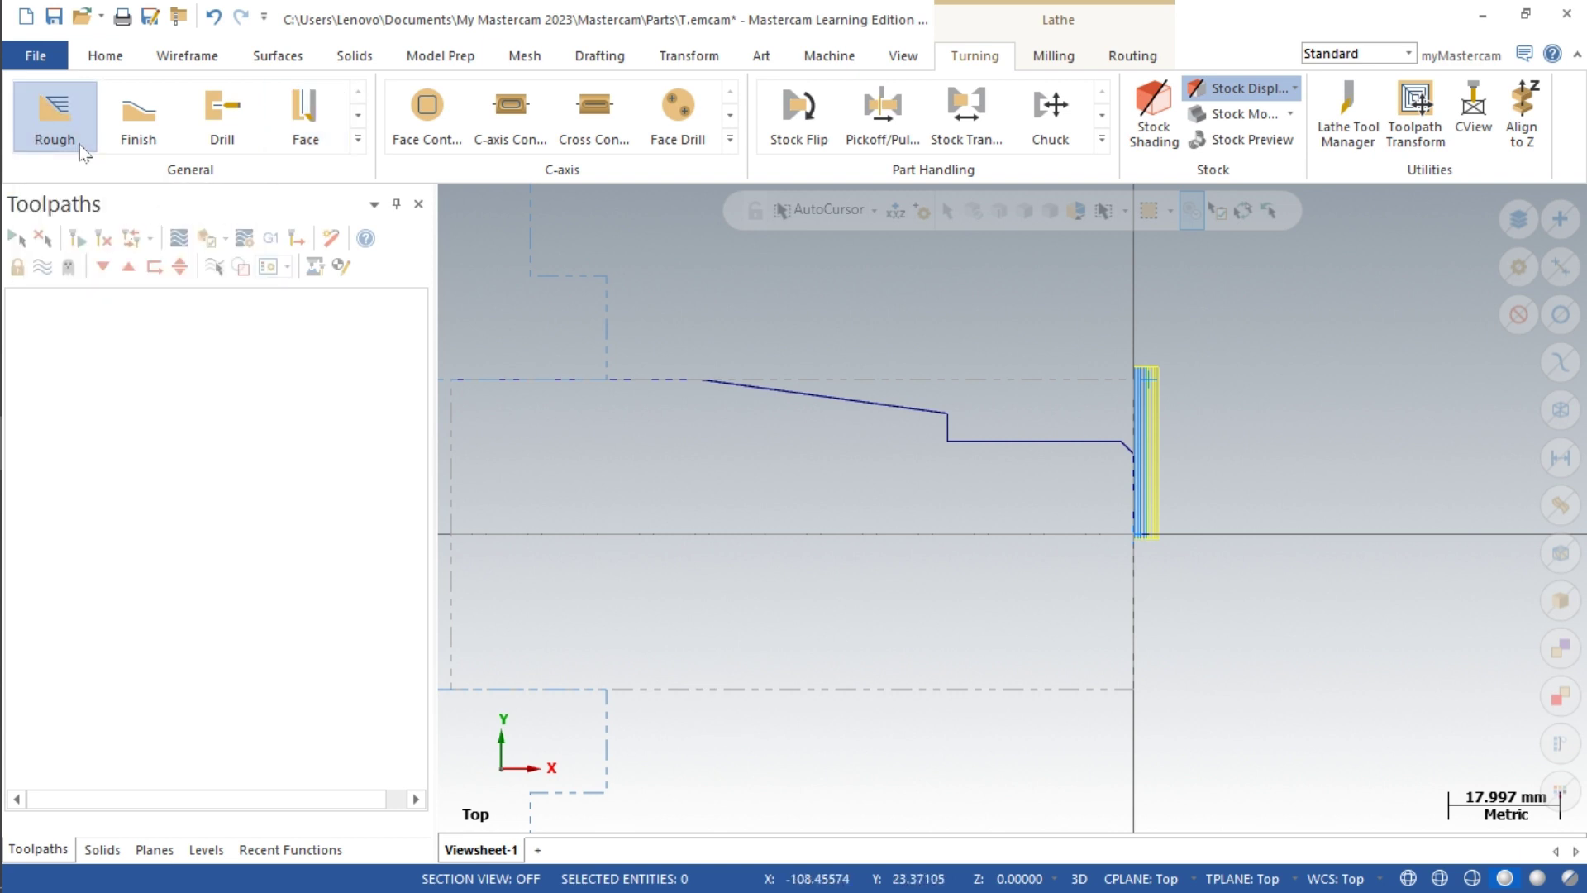
{"action": "scroll", "coordinate": [1098, 471], "scroll_direction": "up", "scroll_amount": 8}
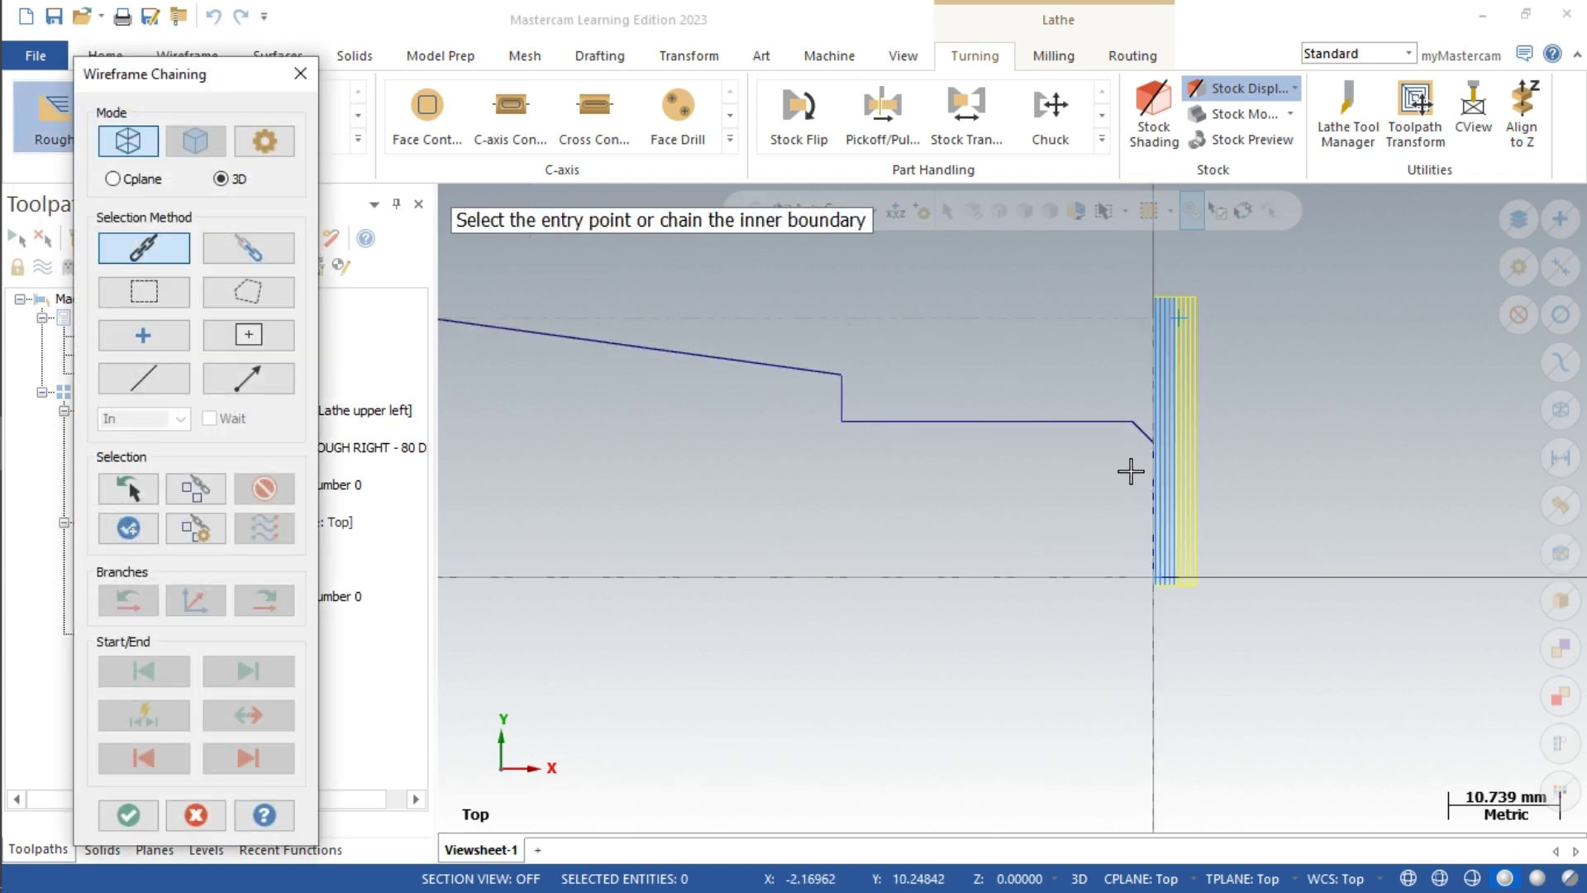
{"action": "left_click", "coordinate": [1173, 407]}
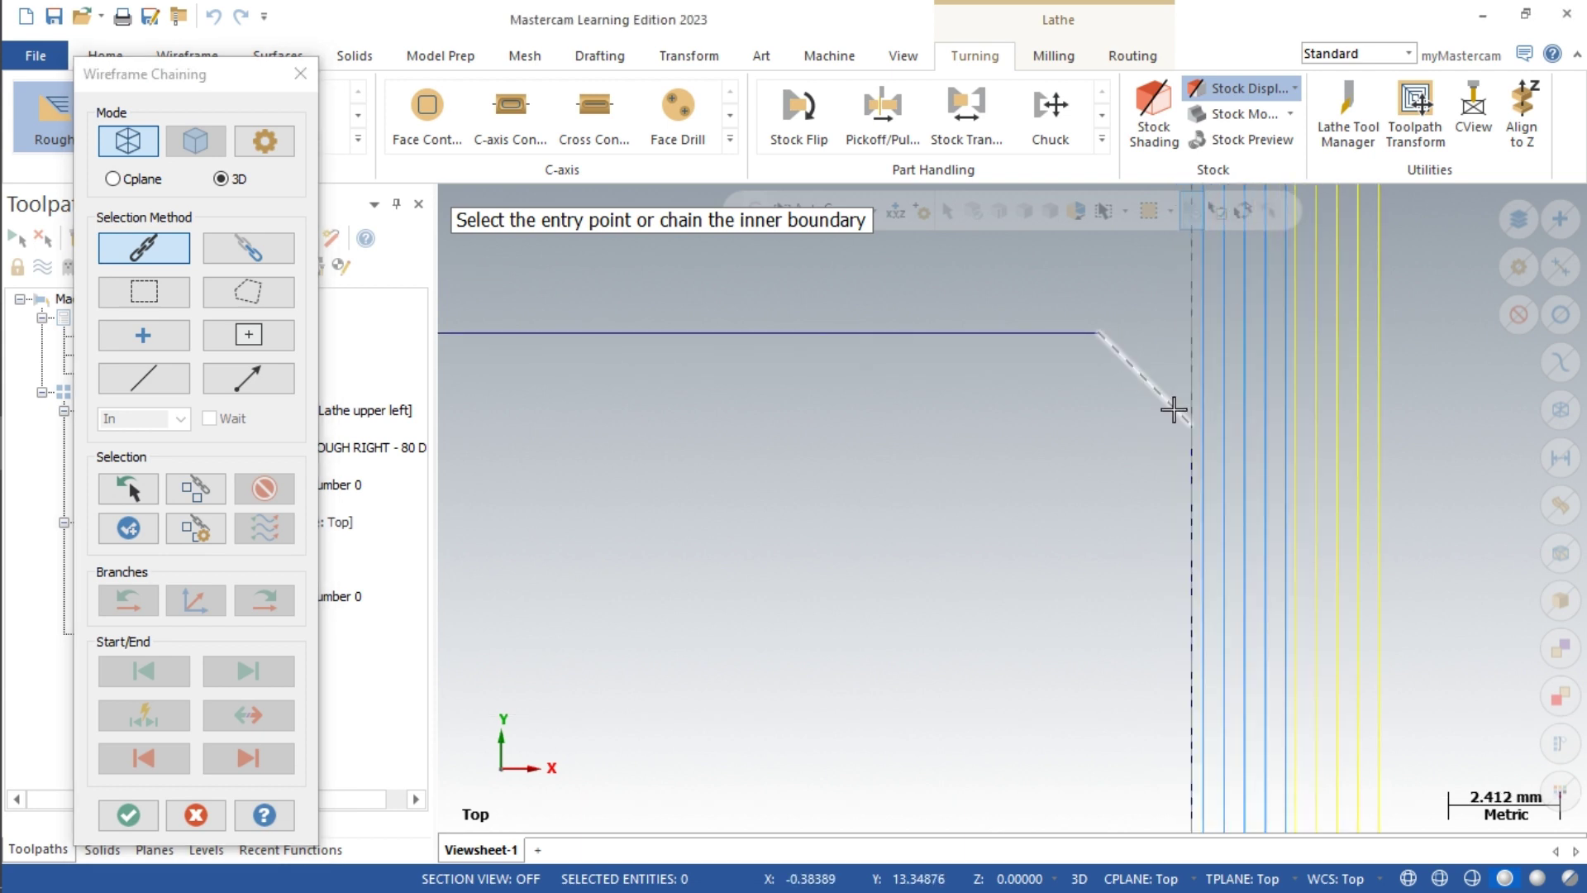
{"action": "scroll", "coordinate": [1331, 495], "scroll_direction": "down", "scroll_amount": 1}
{"action": "scroll", "coordinate": [1390, 618], "scroll_direction": "down", "scroll_amount": 5}
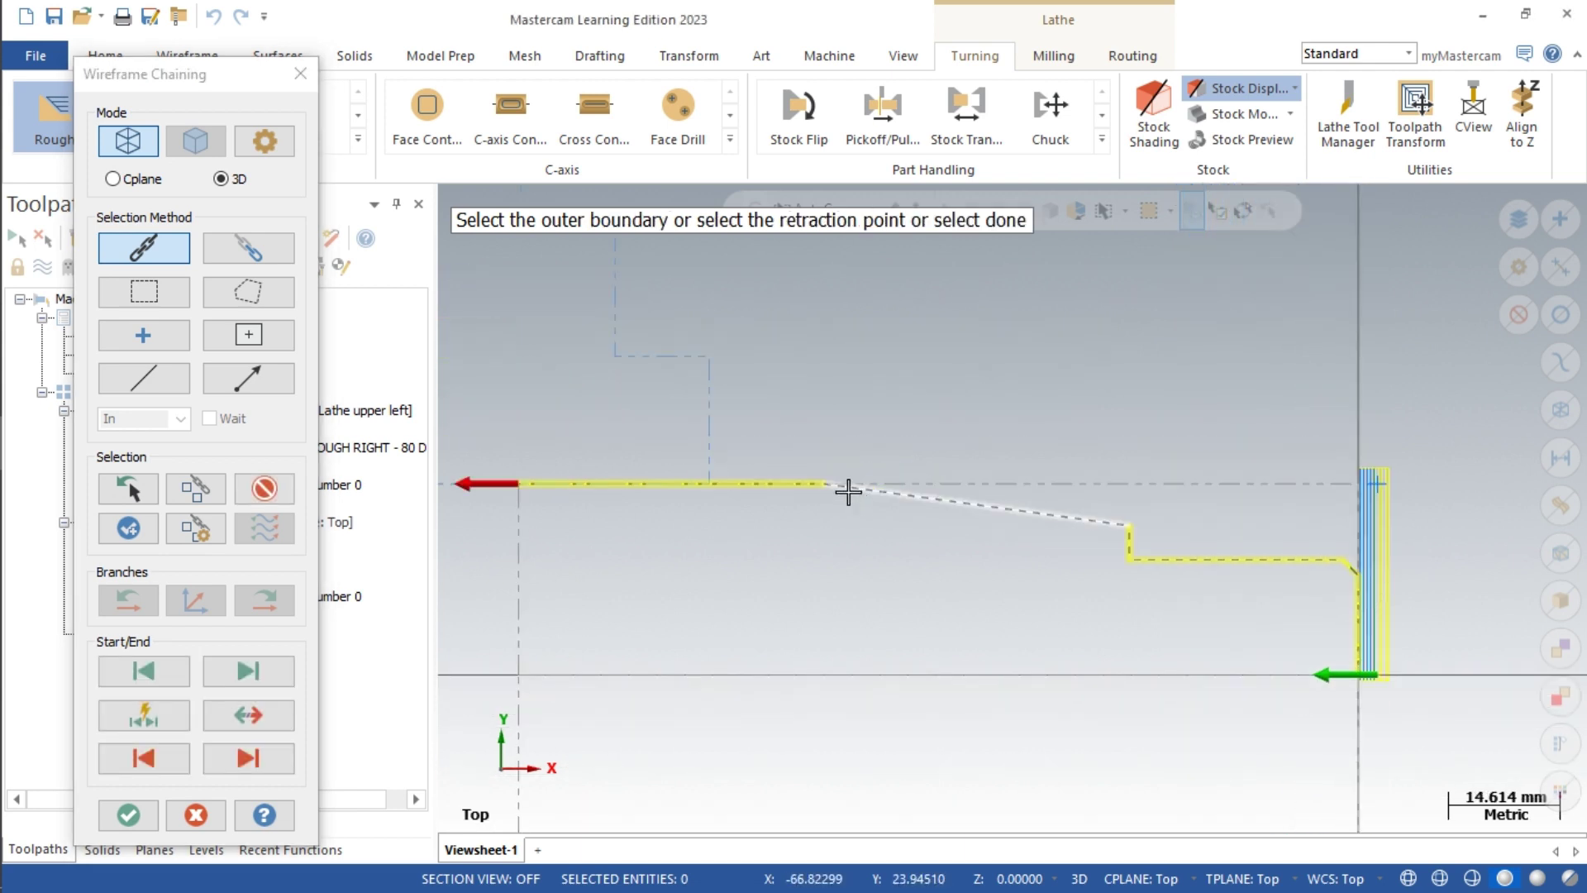
{"action": "left_click", "coordinate": [848, 491]}
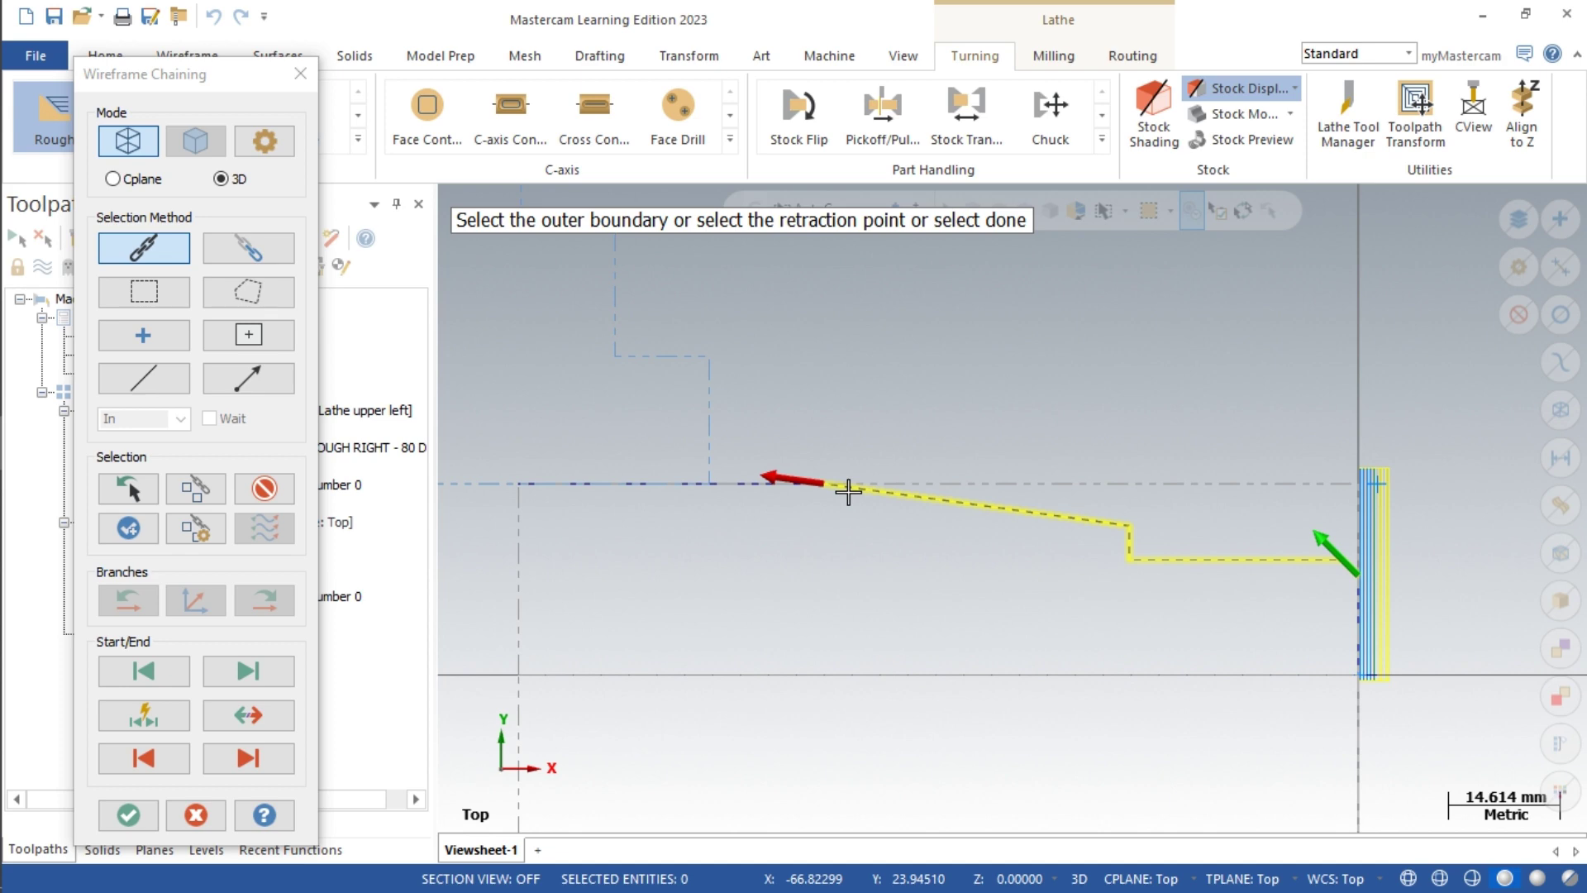
{"action": "left_click", "coordinate": [128, 814]}
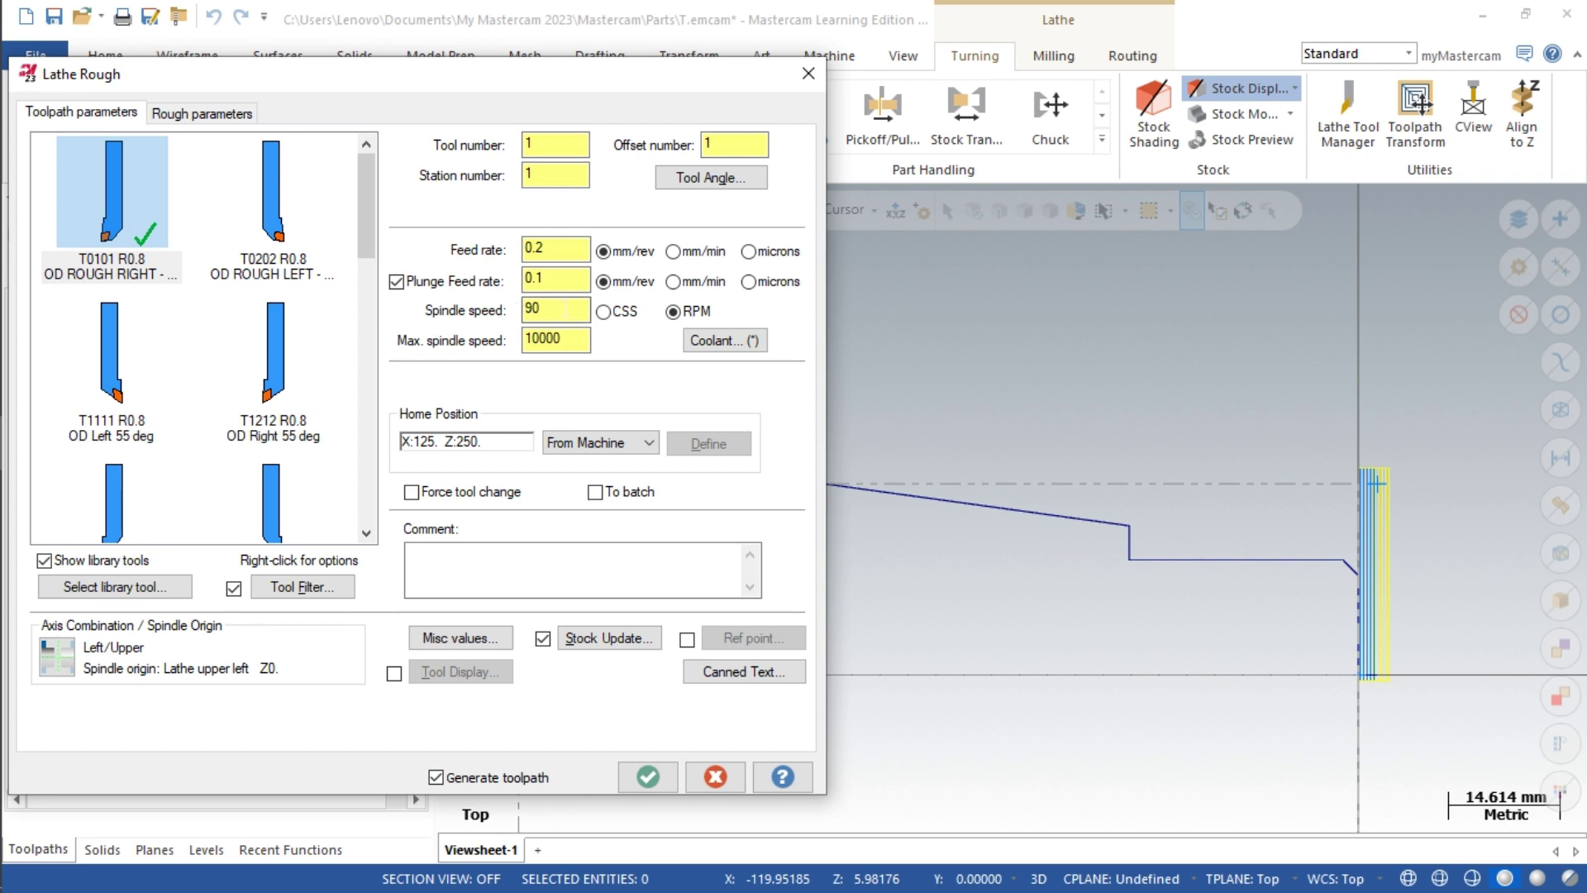
Step: Set the roughing spindle speed to 500 RPM
{"action": "left_click_drag", "start_coordinate": [578, 310], "coordinate": [493, 316]}
{"action": "type", "text": "500"}
{"action": "key", "text": "Tab"}
{"action": "key", "text": "shift+Tab"}
{"action": "key", "text": "shift+Tab"}
{"action": "key", "text": "shift+Tab"}
Step: Set the roughing depth of cut to 1 mm and generate the rough toolpath
{"action": "left_click", "coordinate": [208, 116]}
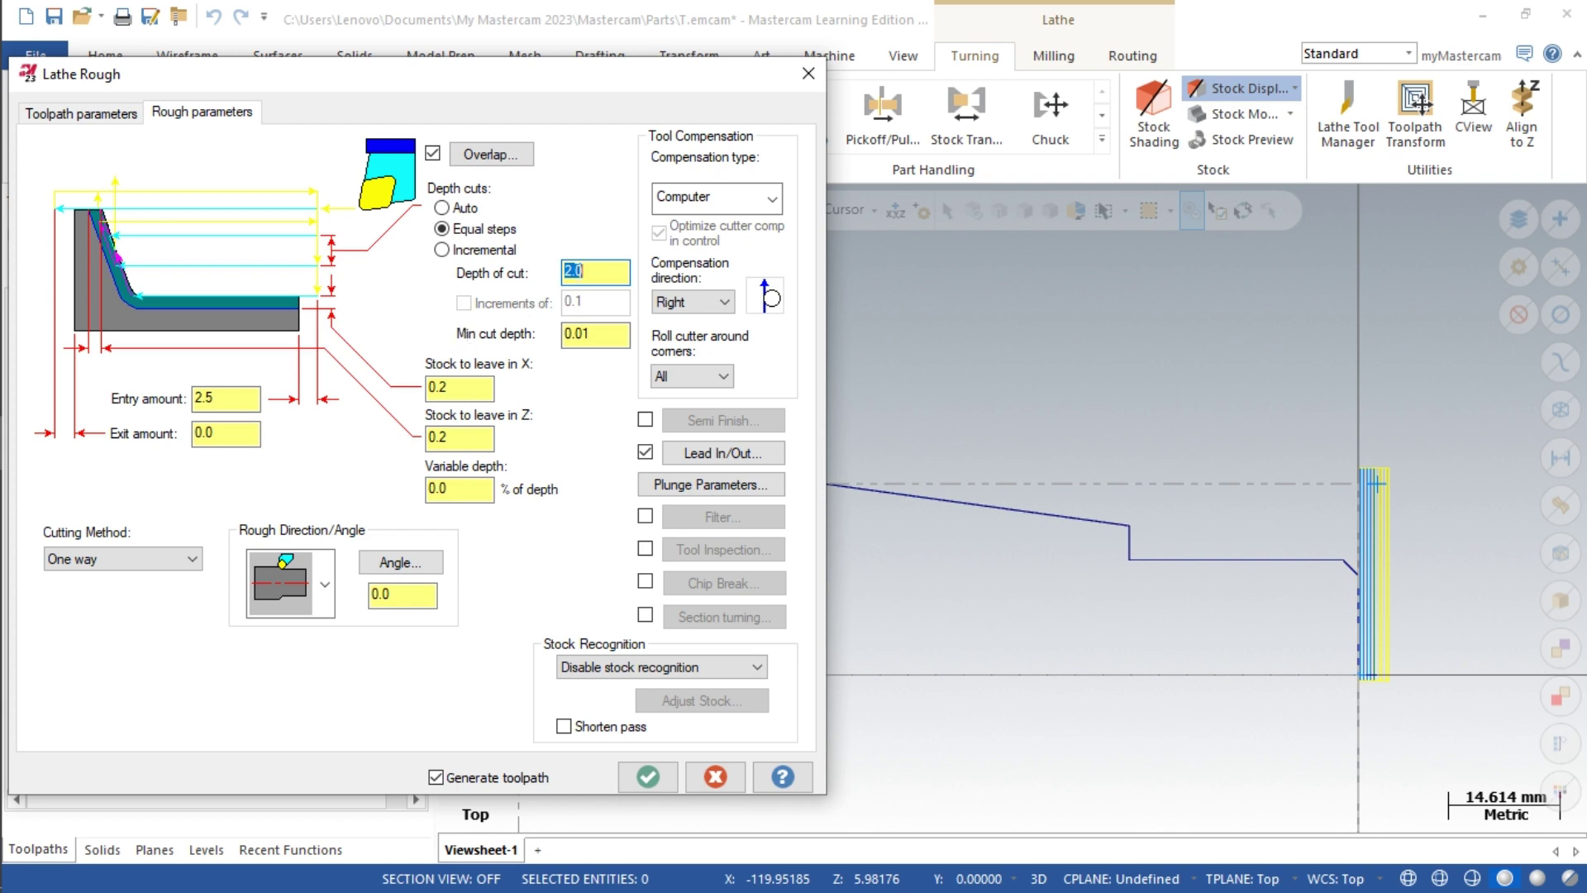
{"action": "type", "text": "1"}
{"action": "left_click", "coordinate": [648, 776]}
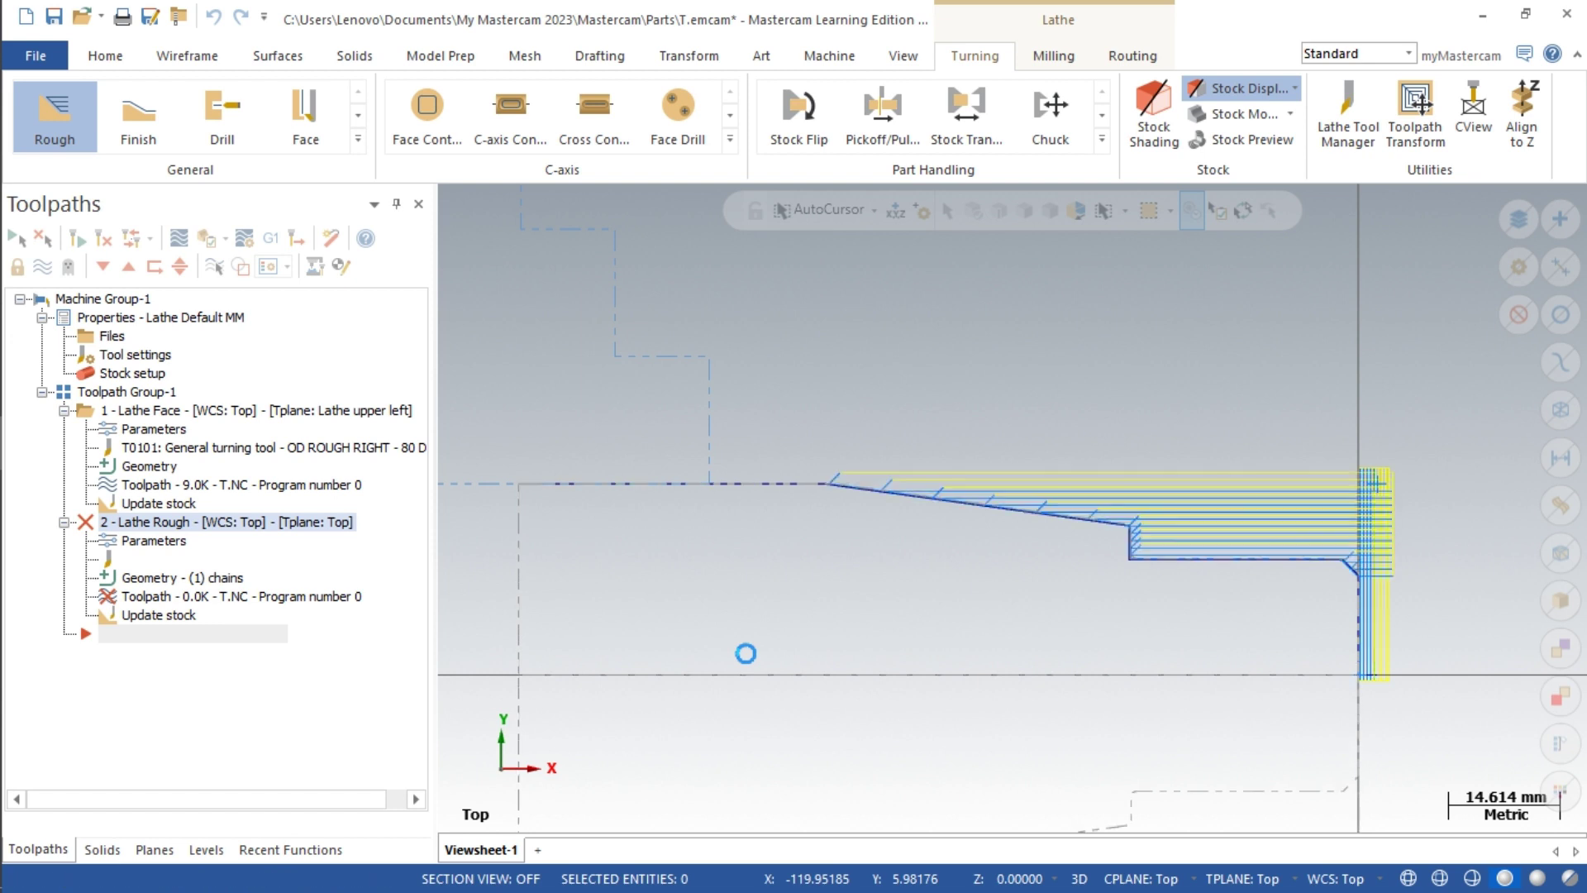
{"action": "scroll", "coordinate": [745, 653], "scroll_direction": "down", "scroll_amount": 1}
{"action": "scroll", "coordinate": [744, 652], "scroll_direction": "up", "scroll_amount": 1}
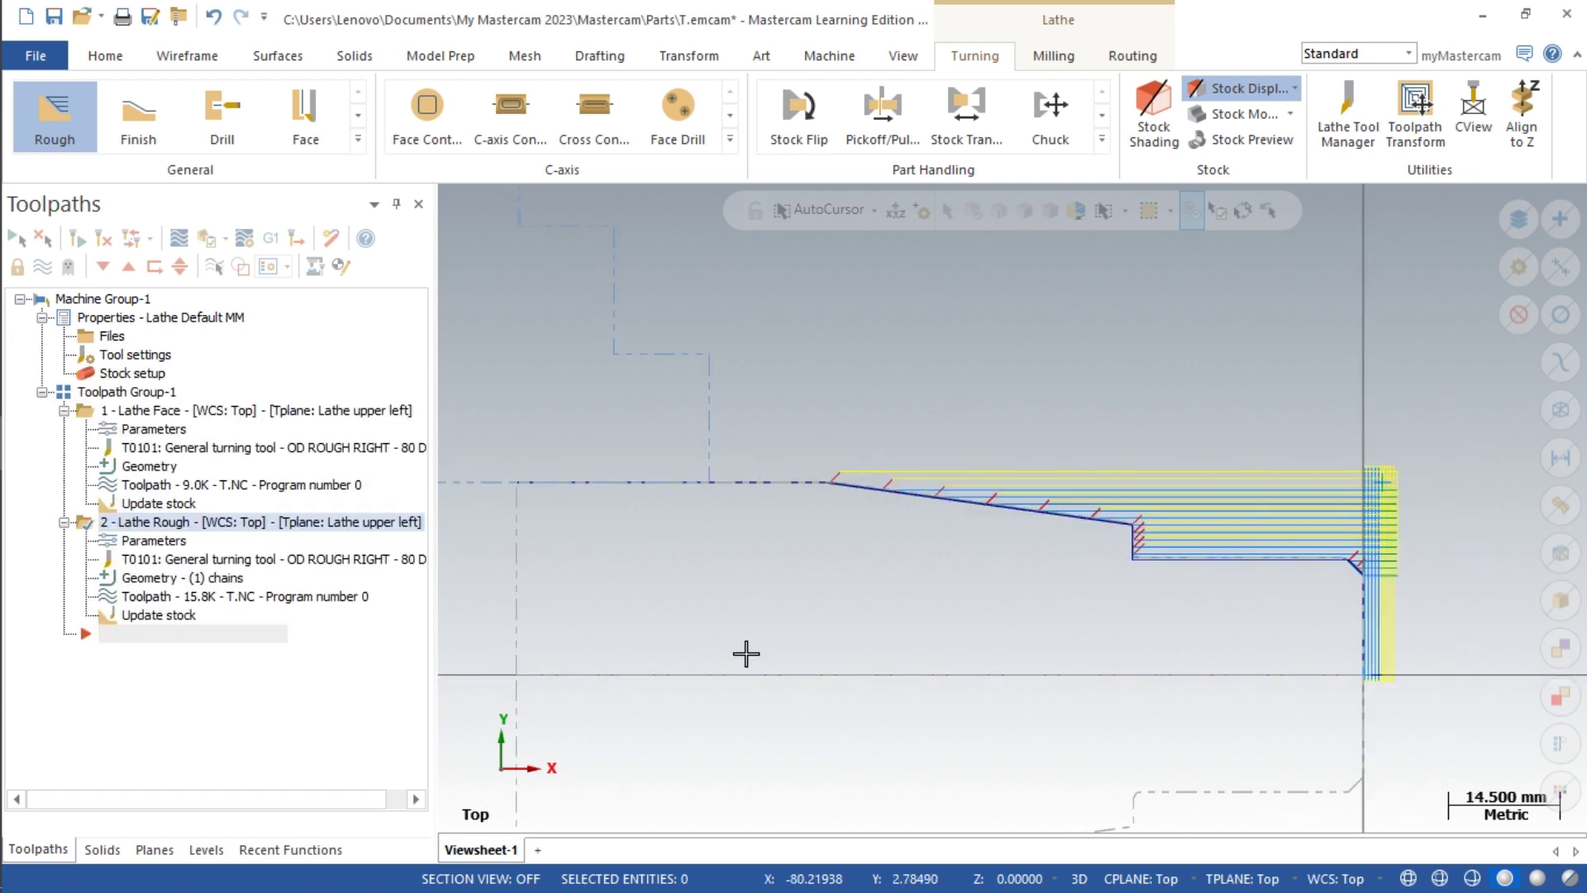
{"action": "scroll", "coordinate": [744, 652], "scroll_direction": "down", "scroll_amount": 2}
{"action": "scroll", "coordinate": [726, 630], "scroll_direction": "up", "scroll_amount": 2}
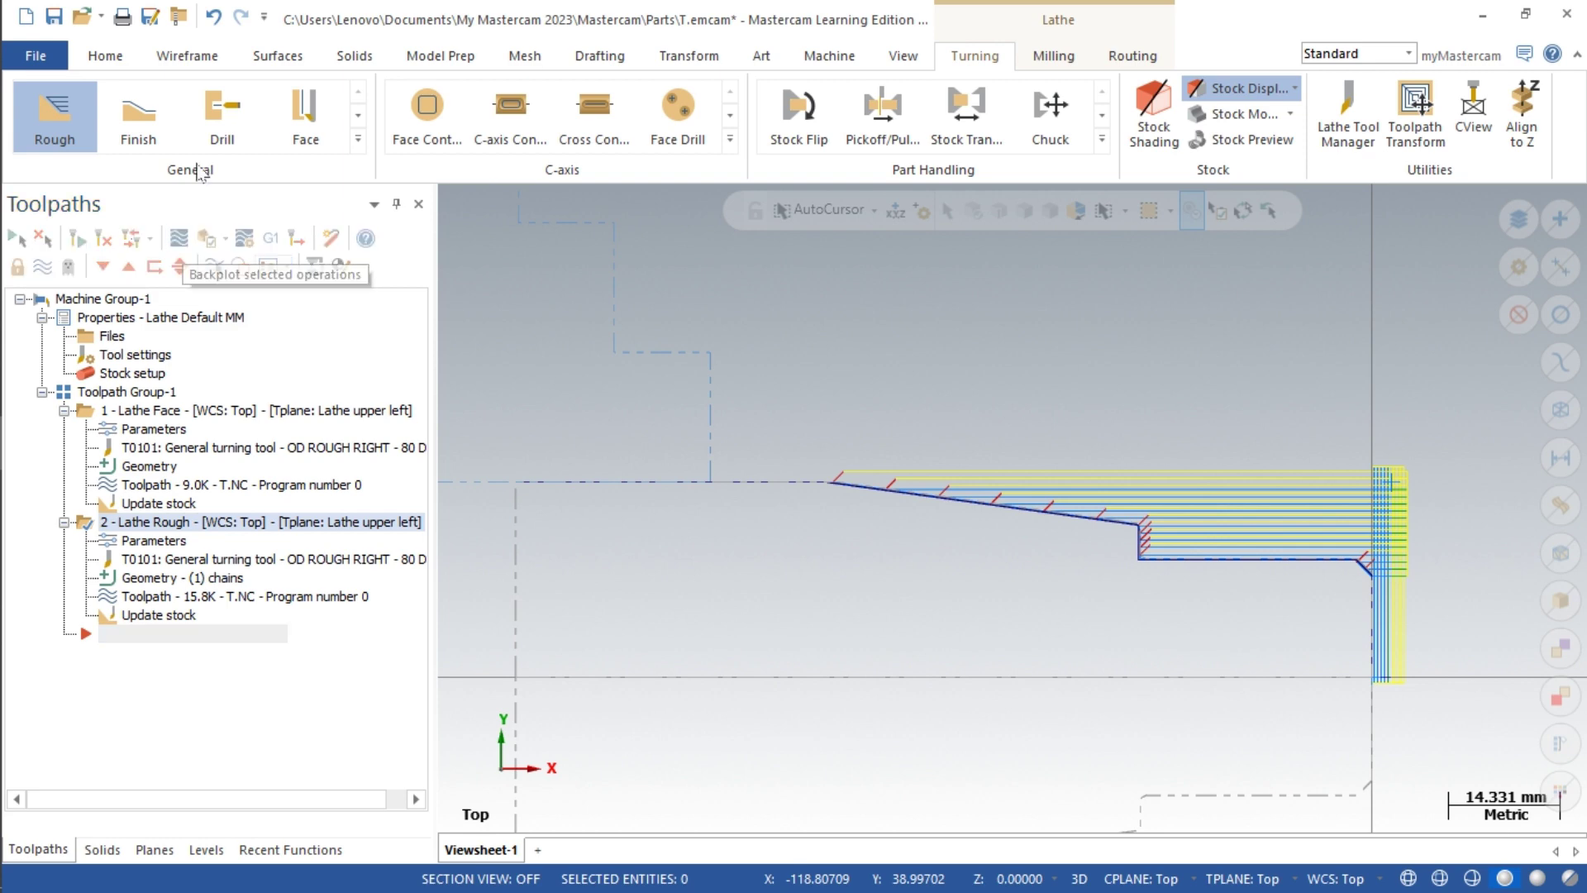
Step: Create a lathe finish operation and chain the profile from the chamfer through the step to the end of the taper
{"action": "left_click", "coordinate": [138, 116]}
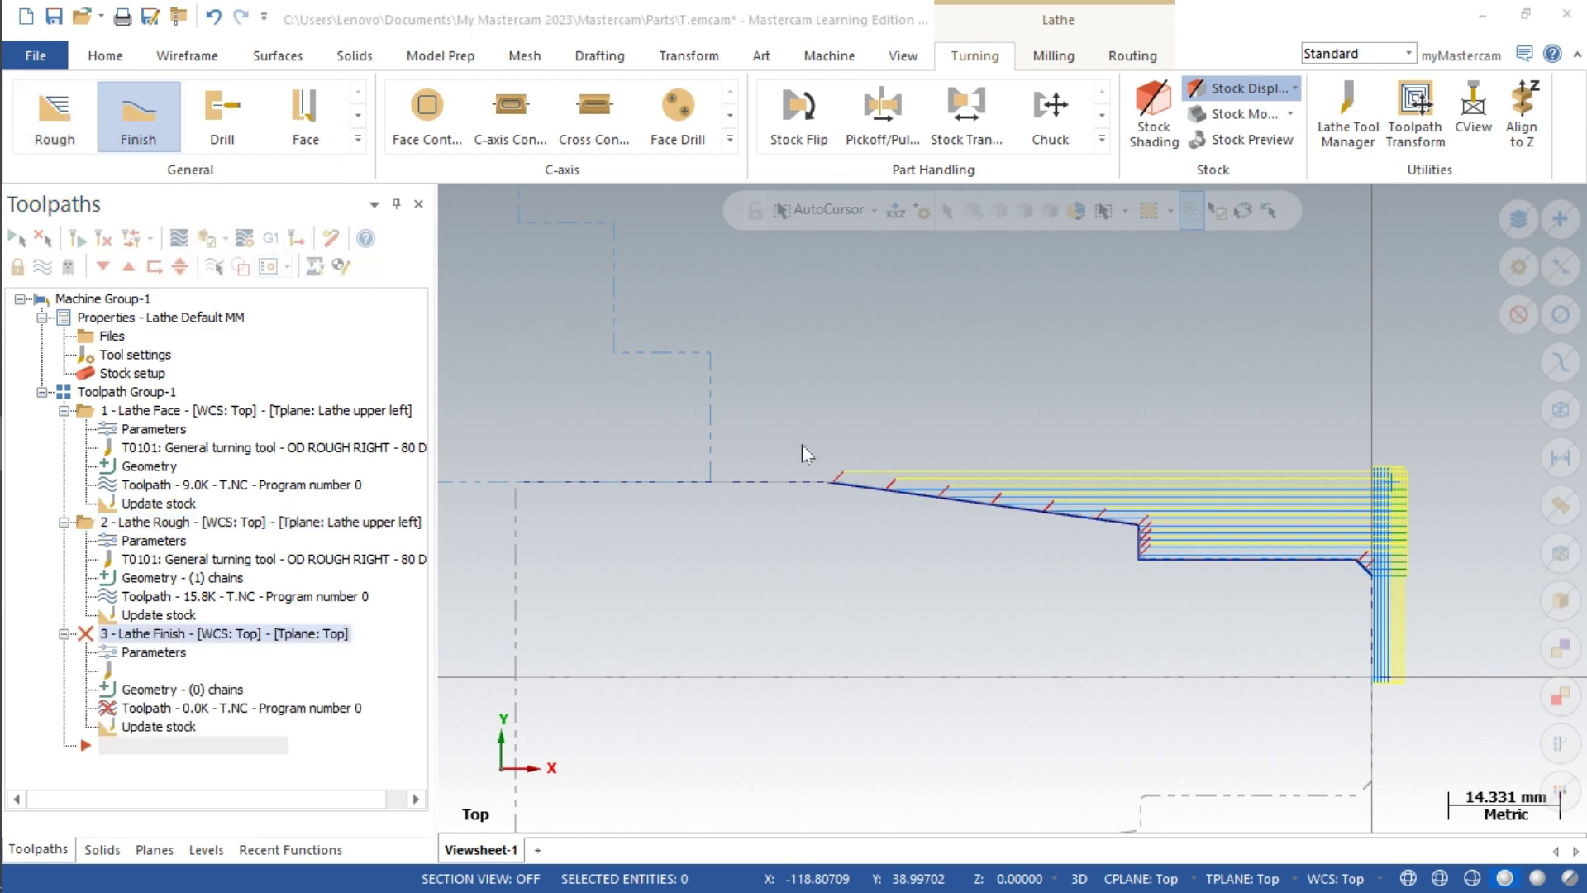
{"action": "scroll", "coordinate": [1386, 570], "scroll_direction": "up", "scroll_amount": 5}
{"action": "scroll", "coordinate": [1386, 570], "scroll_direction": "up", "scroll_amount": 4}
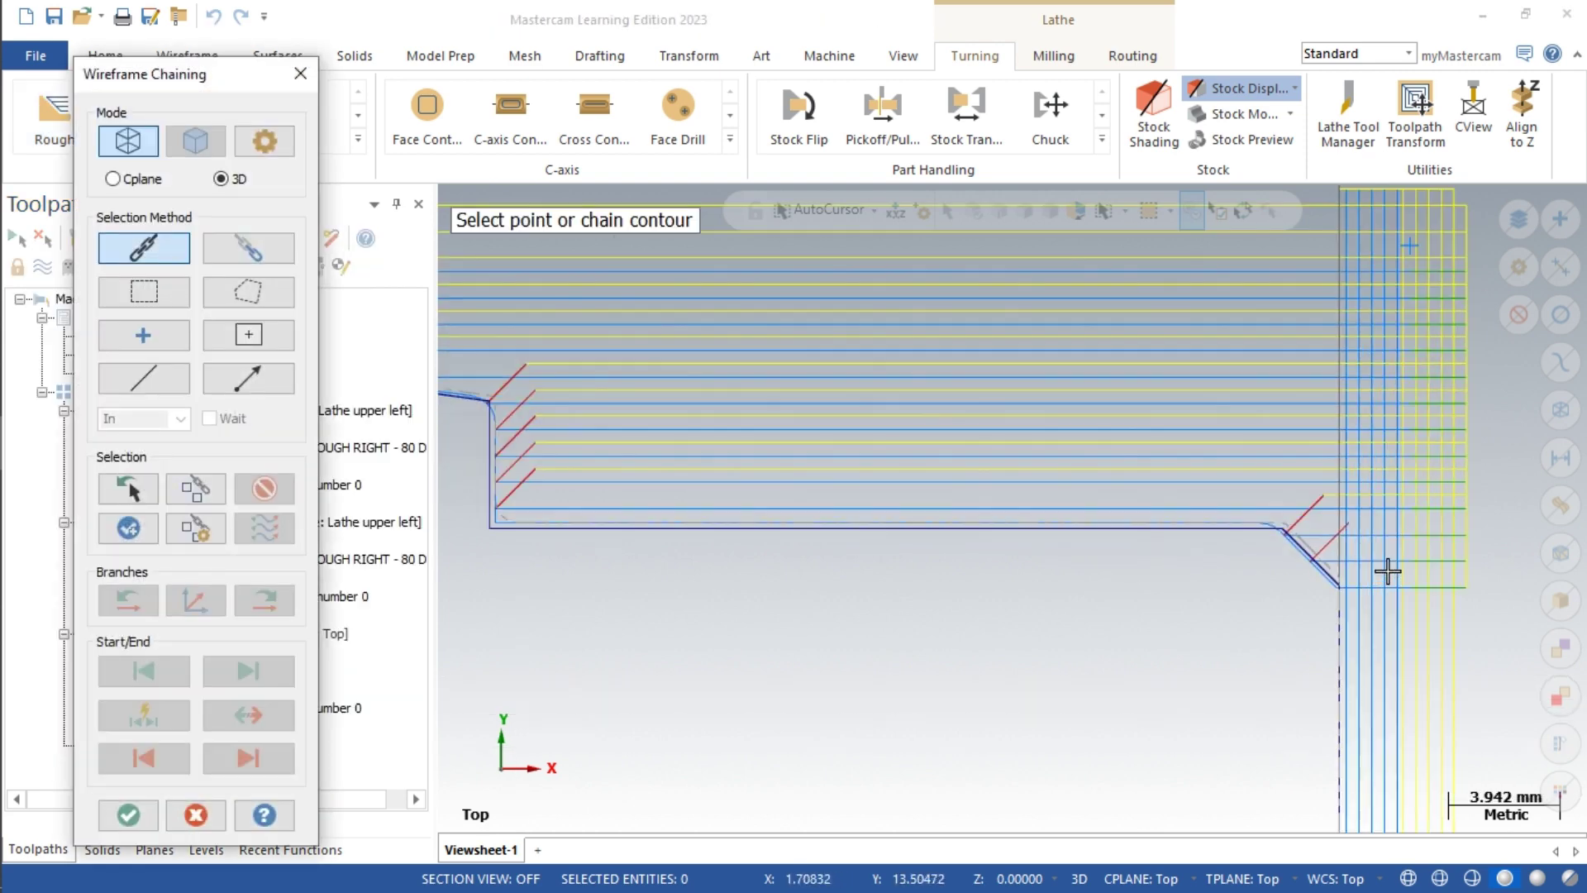
{"action": "left_click", "coordinate": [1314, 576]}
{"action": "scroll", "coordinate": [1446, 571], "scroll_direction": "down", "scroll_amount": 7}
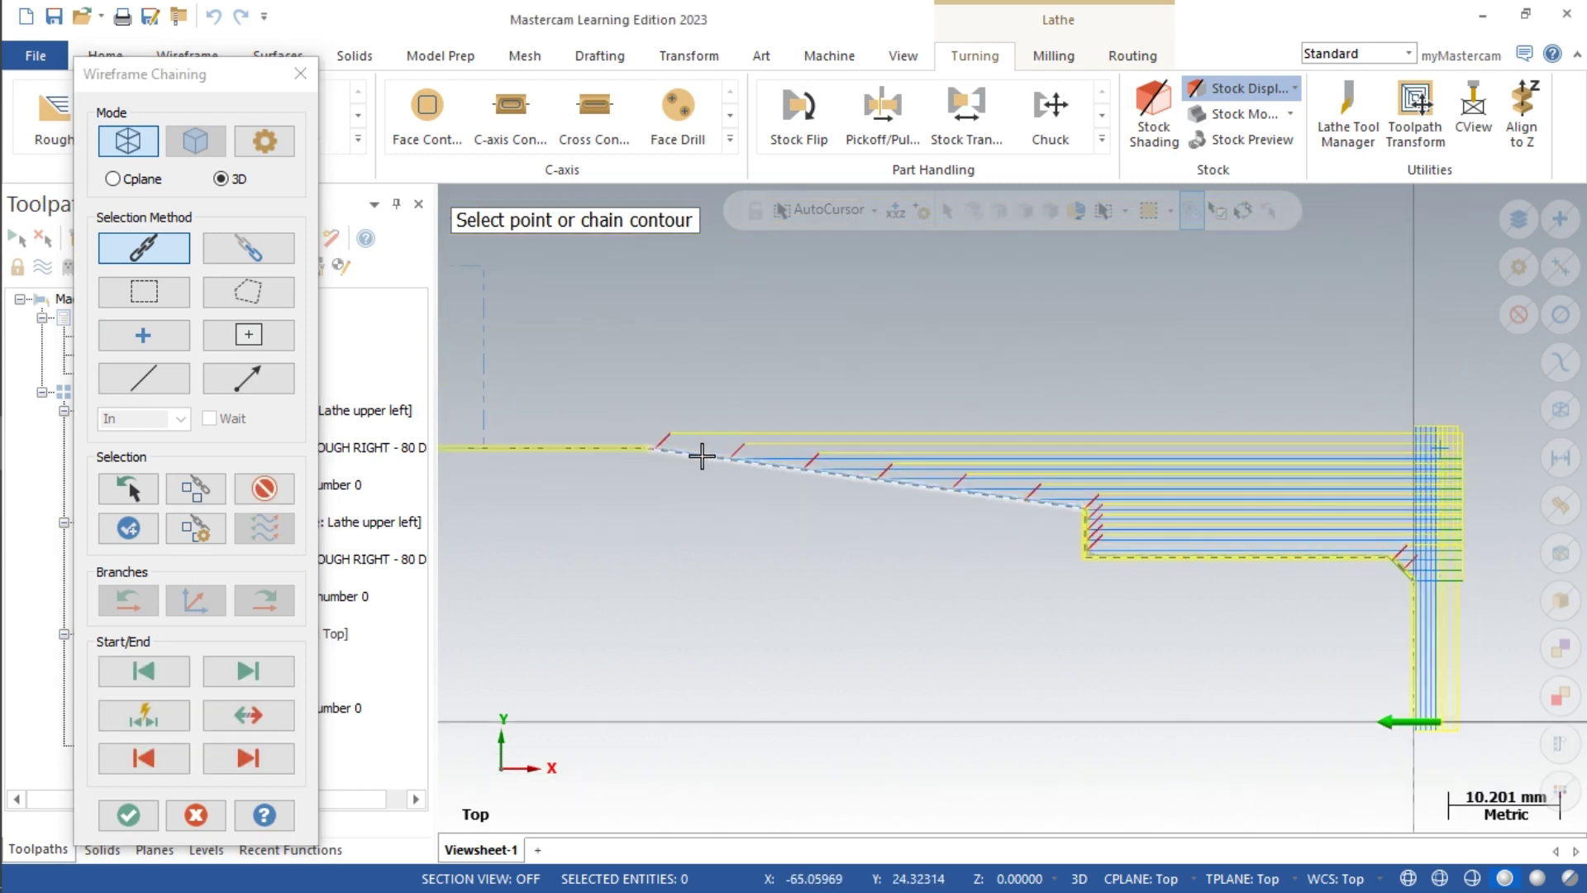
{"action": "left_click", "coordinate": [700, 455]}
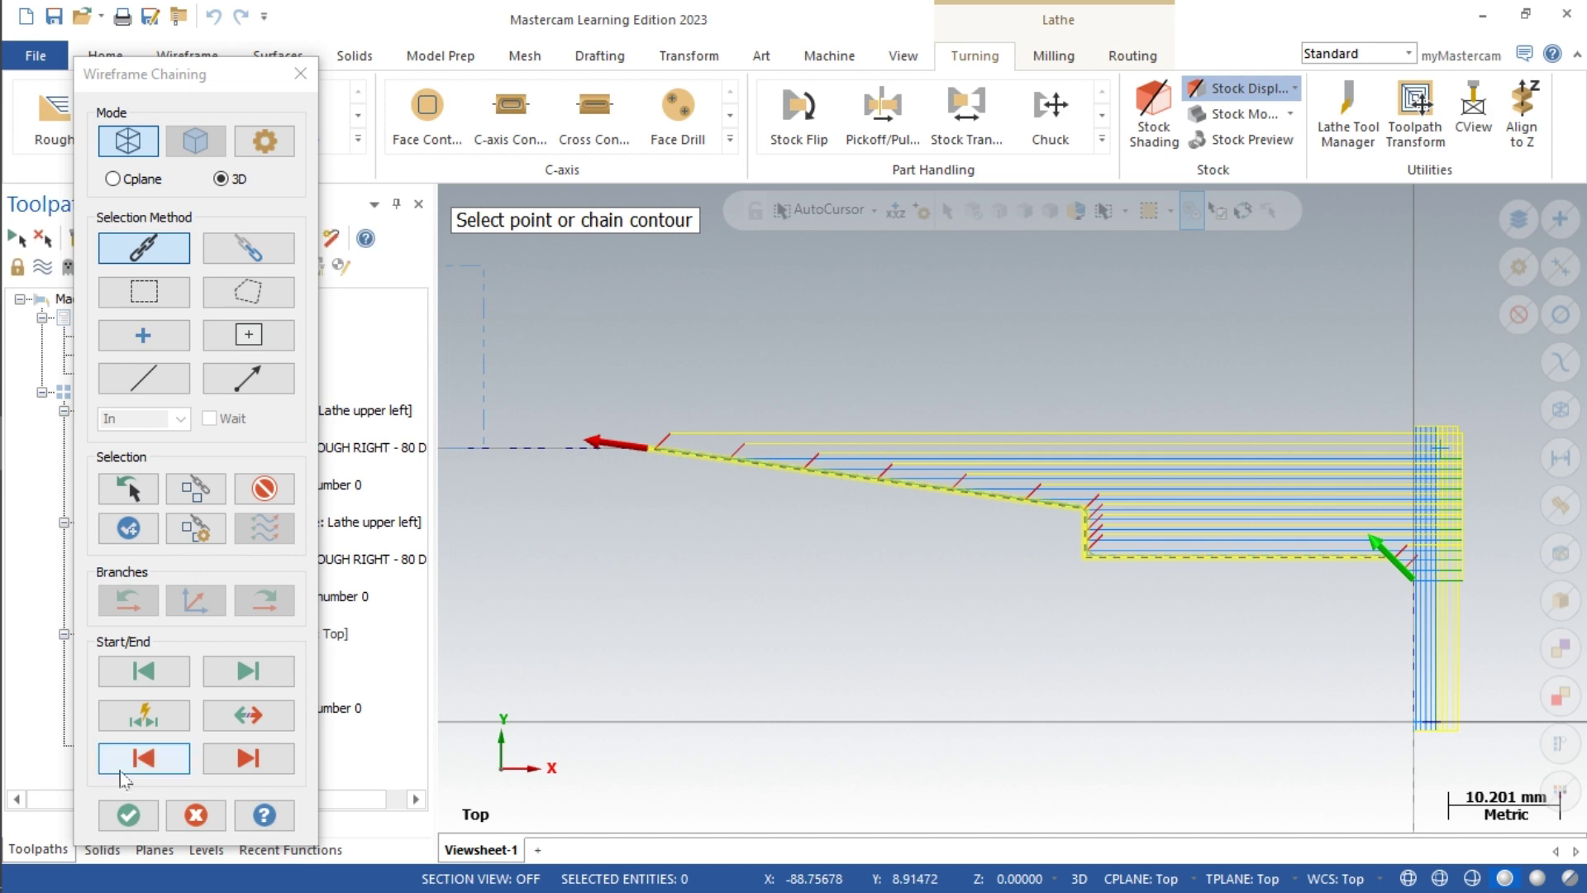
{"action": "left_click", "coordinate": [118, 815]}
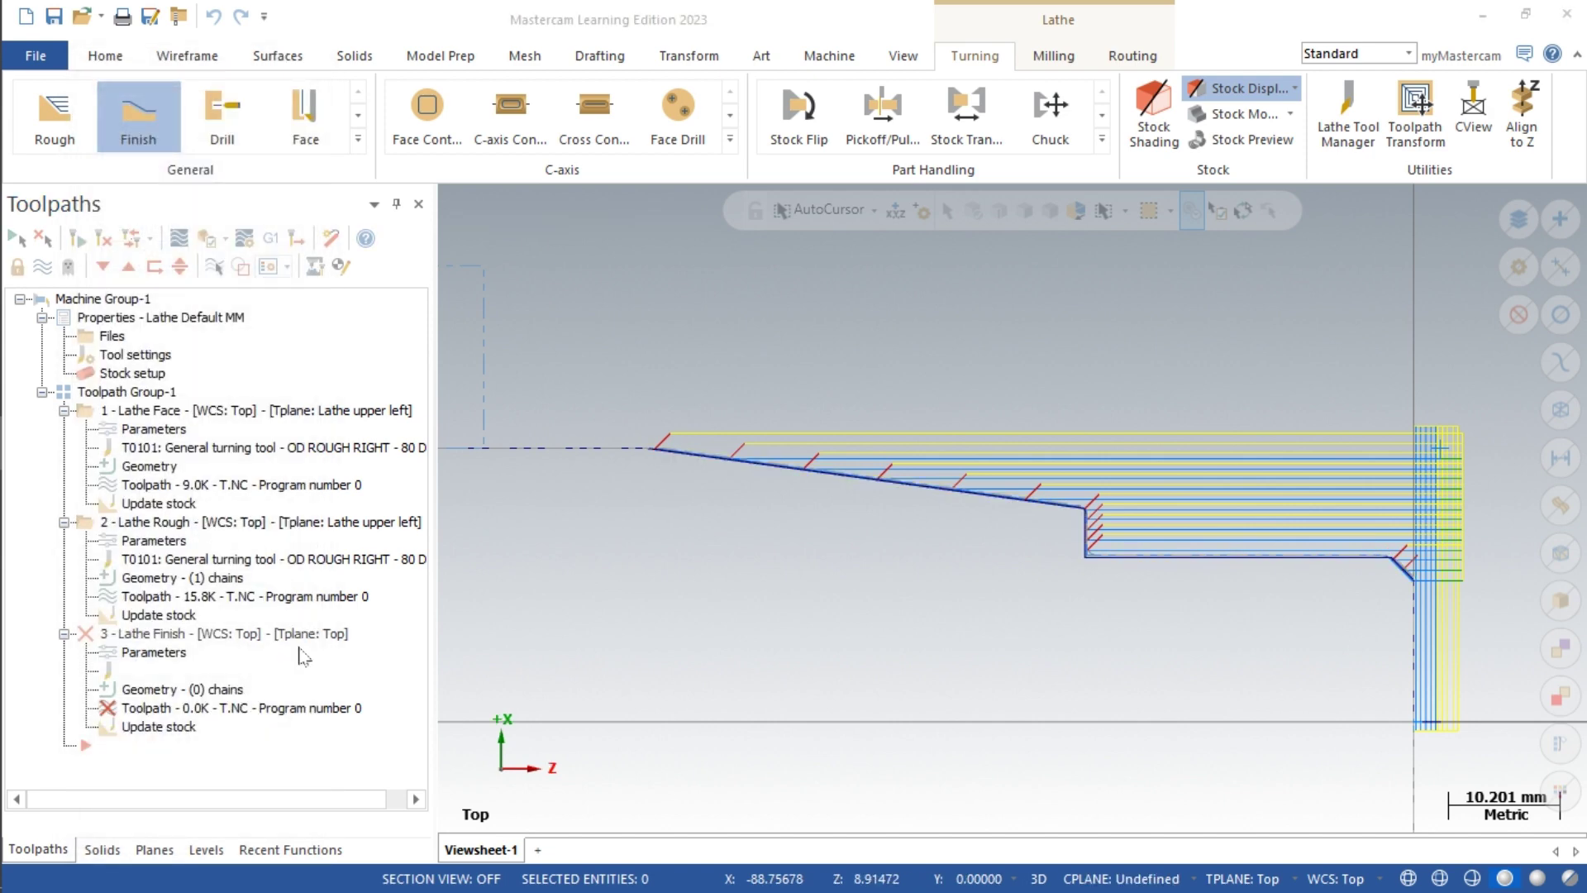
Step: Choose the OD FINISH RIGHT - 35 DEG tool for finishing and set its tool number and station number to 2
{"action": "left_click", "coordinate": [215, 489]}
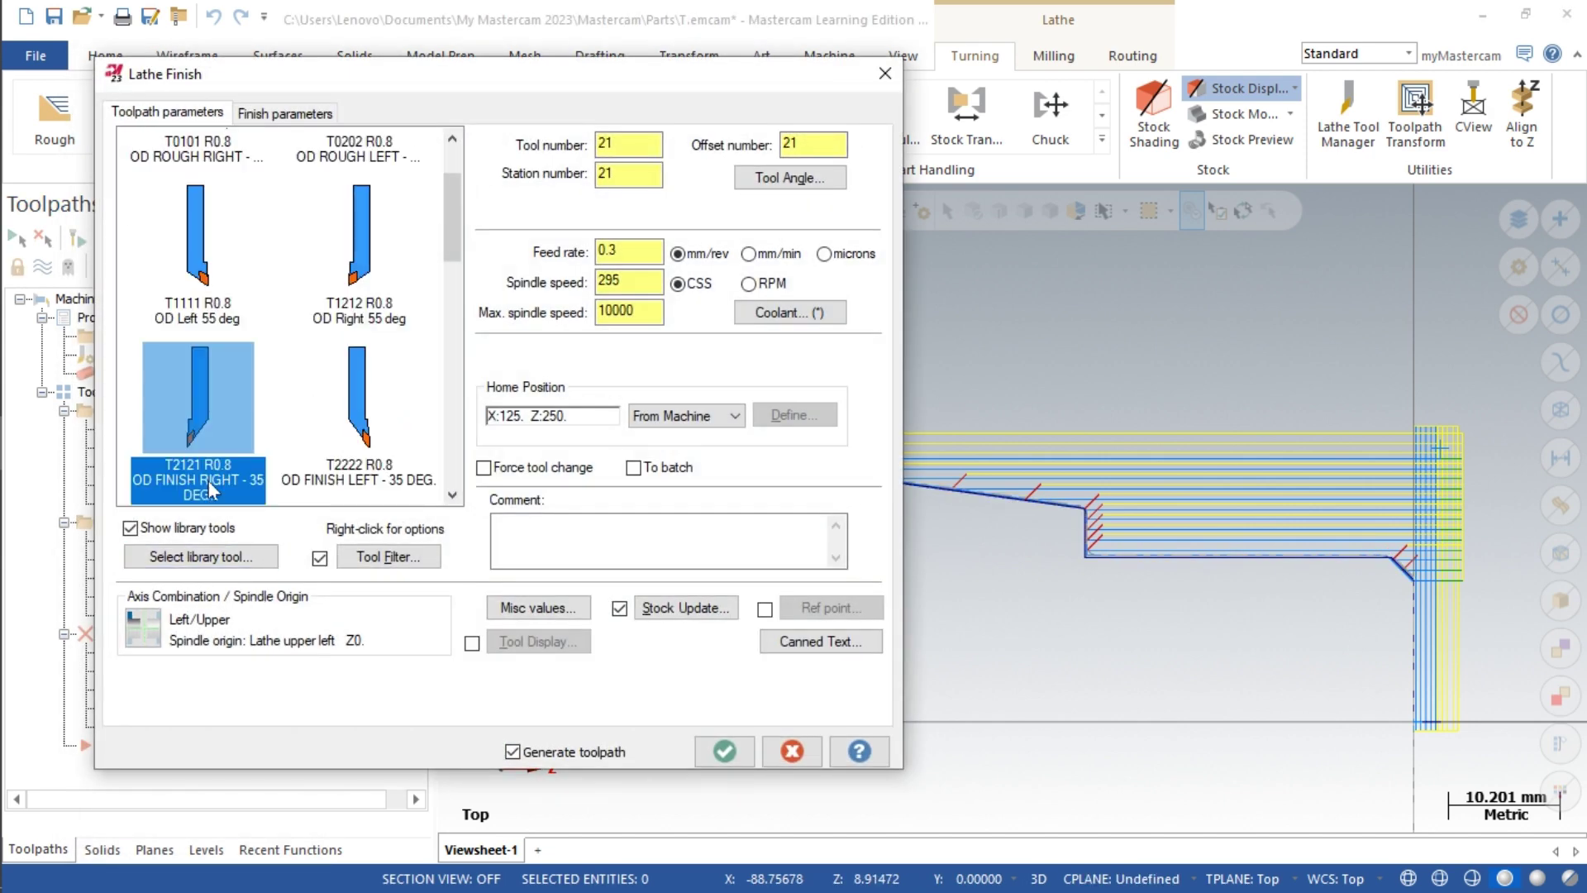
{"action": "double_click", "coordinate": [611, 144]}
{"action": "type", "text": "2"}
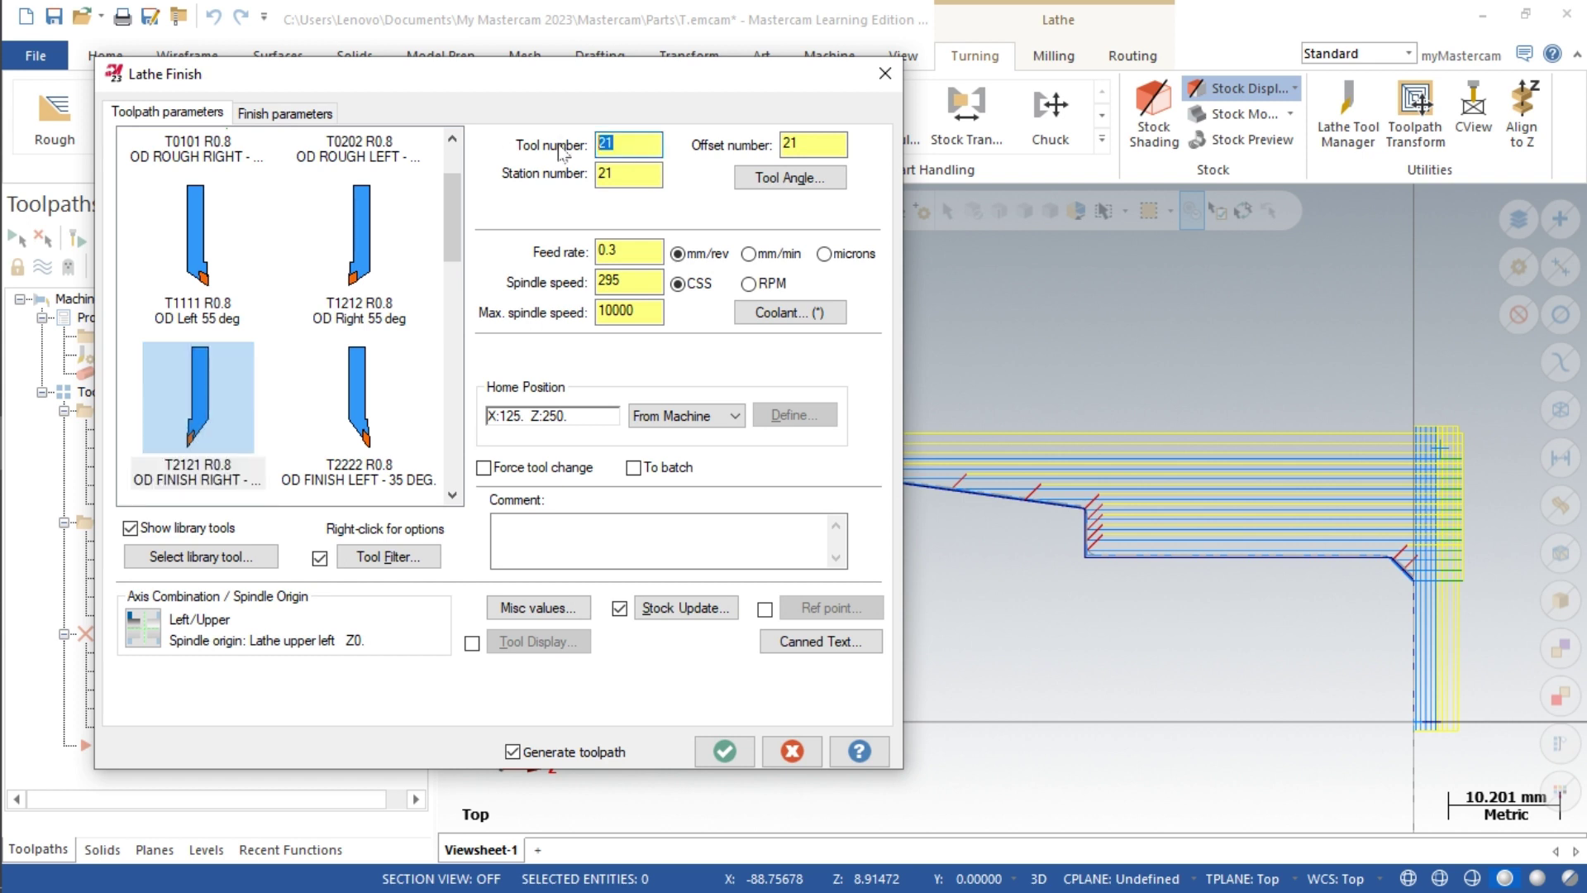
{"action": "double_click", "coordinate": [628, 172]}
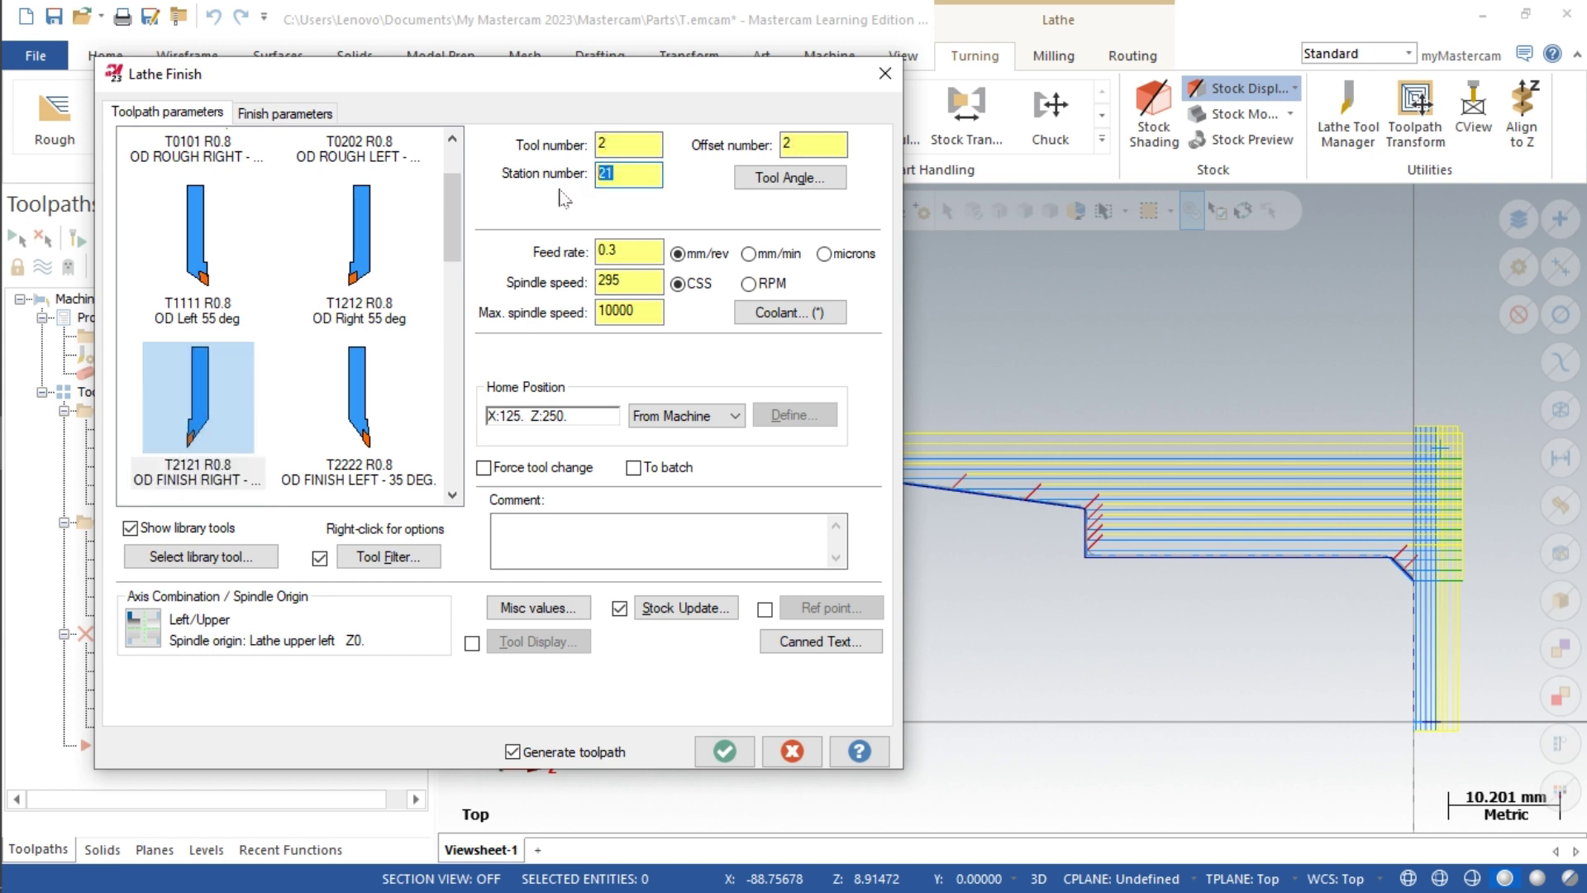
{"action": "type", "text": "2"}
Step: Set the finishing spindle speed to 700 RPM
{"action": "left_click", "coordinate": [749, 283]}
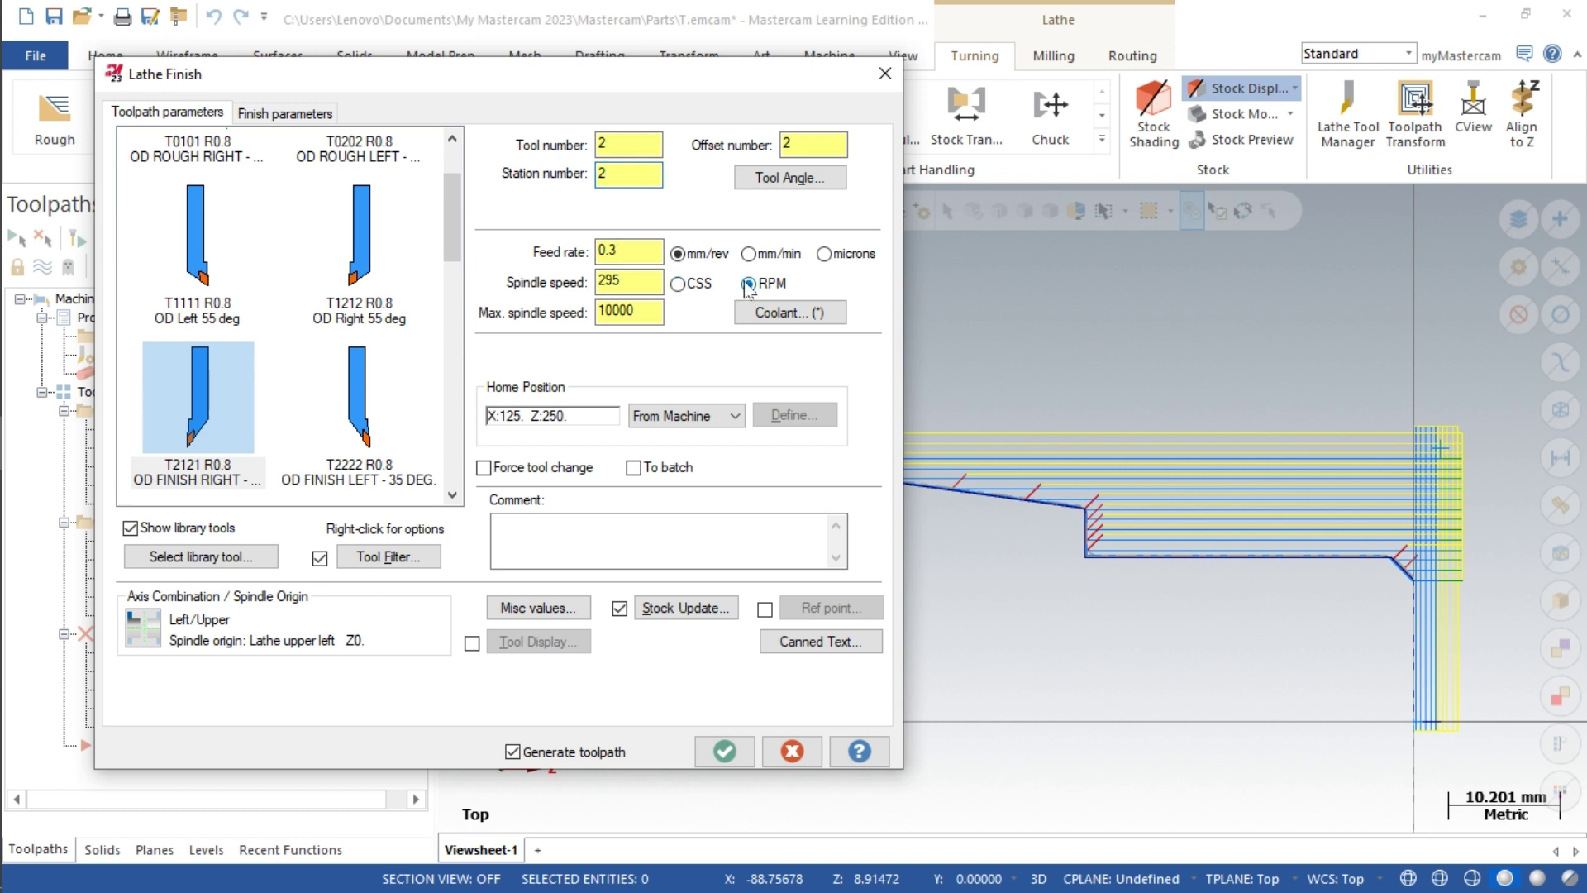
{"action": "double_click", "coordinate": [640, 282]}
{"action": "type", "text": "700"}
{"action": "left_click", "coordinate": [643, 313]}
Step: Set the finish stepover to 0.1 mm with 2 finish passes and generate the finish toolpath
{"action": "left_click", "coordinate": [284, 112]}
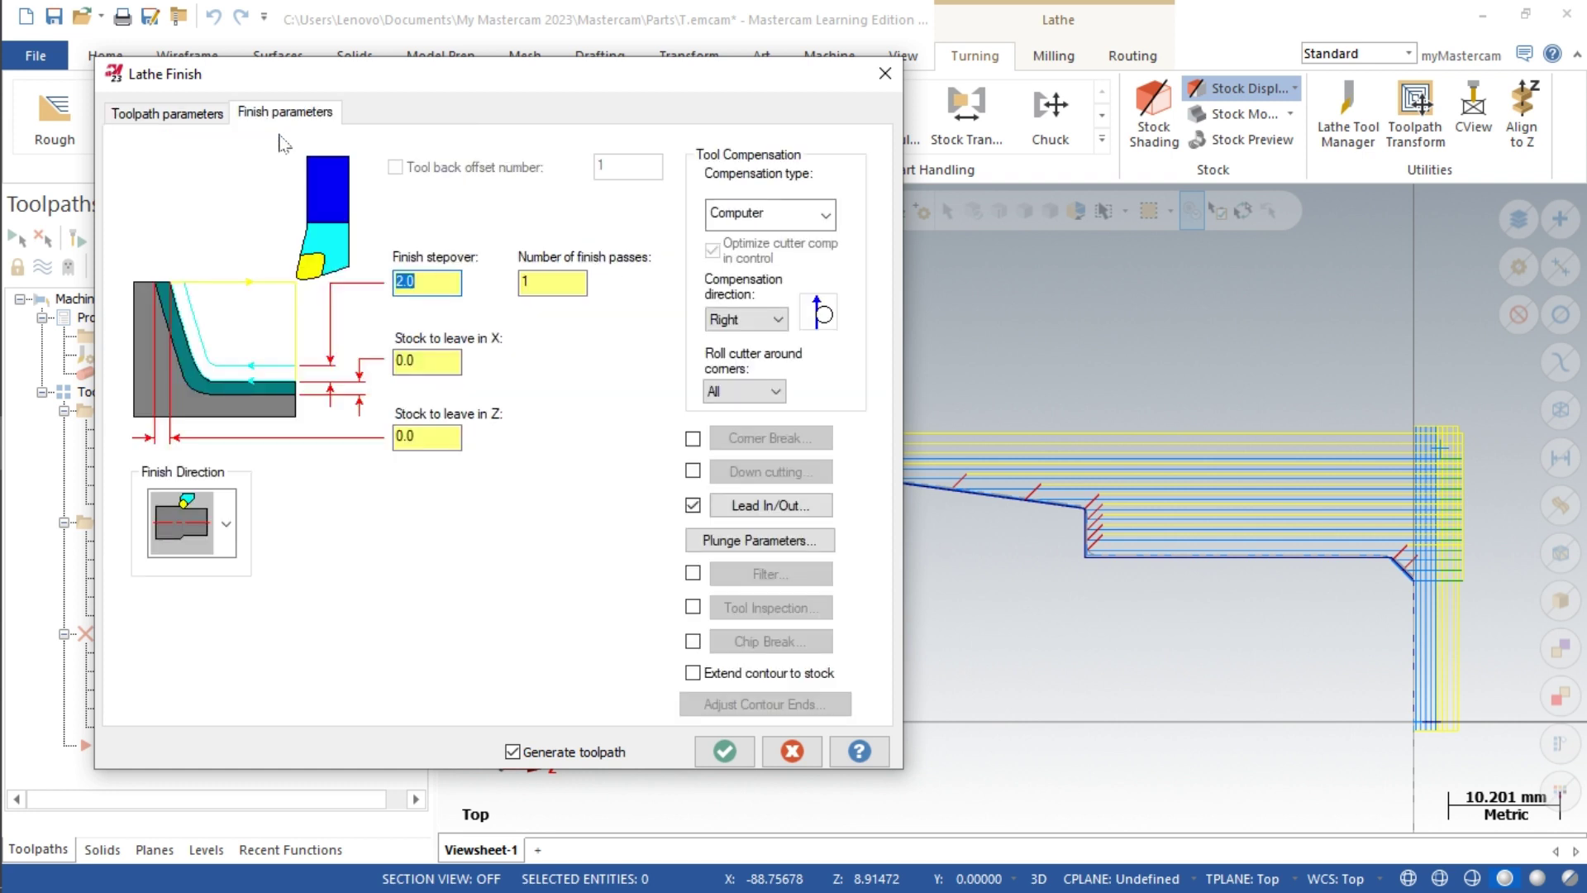
{"action": "type", "text": "0.1"}
{"action": "key", "text": "Tab"}
{"action": "type", "text": "2"}
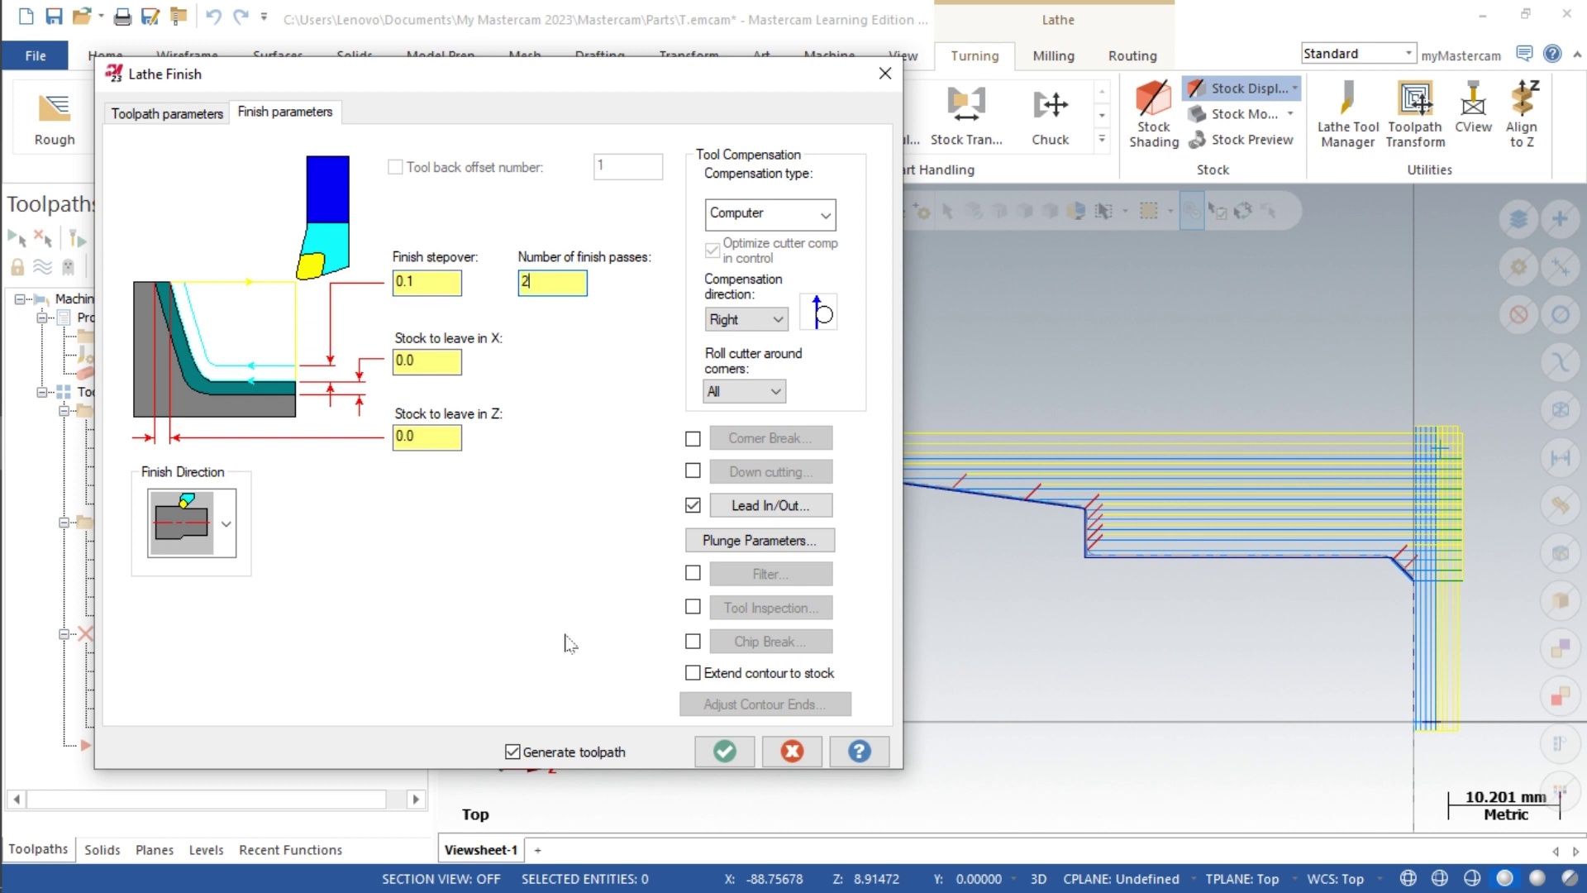
{"action": "left_click", "coordinate": [716, 746]}
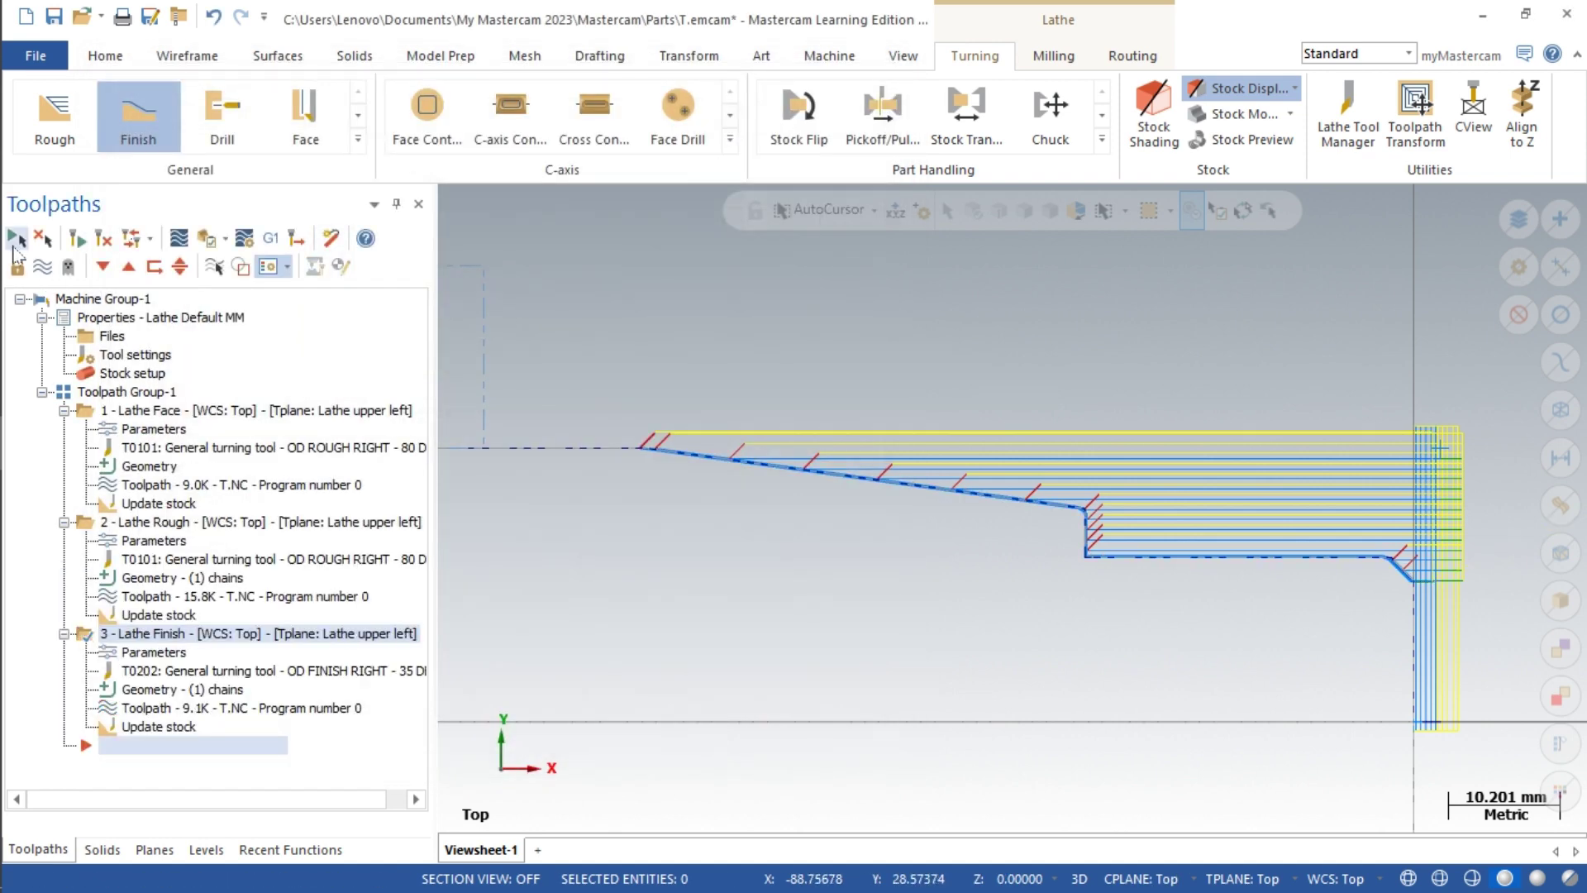
Step: Verify the face, rough and finish operations in Mastercam Simulator and show the setup in isometric view
{"action": "left_click", "coordinate": [207, 238]}
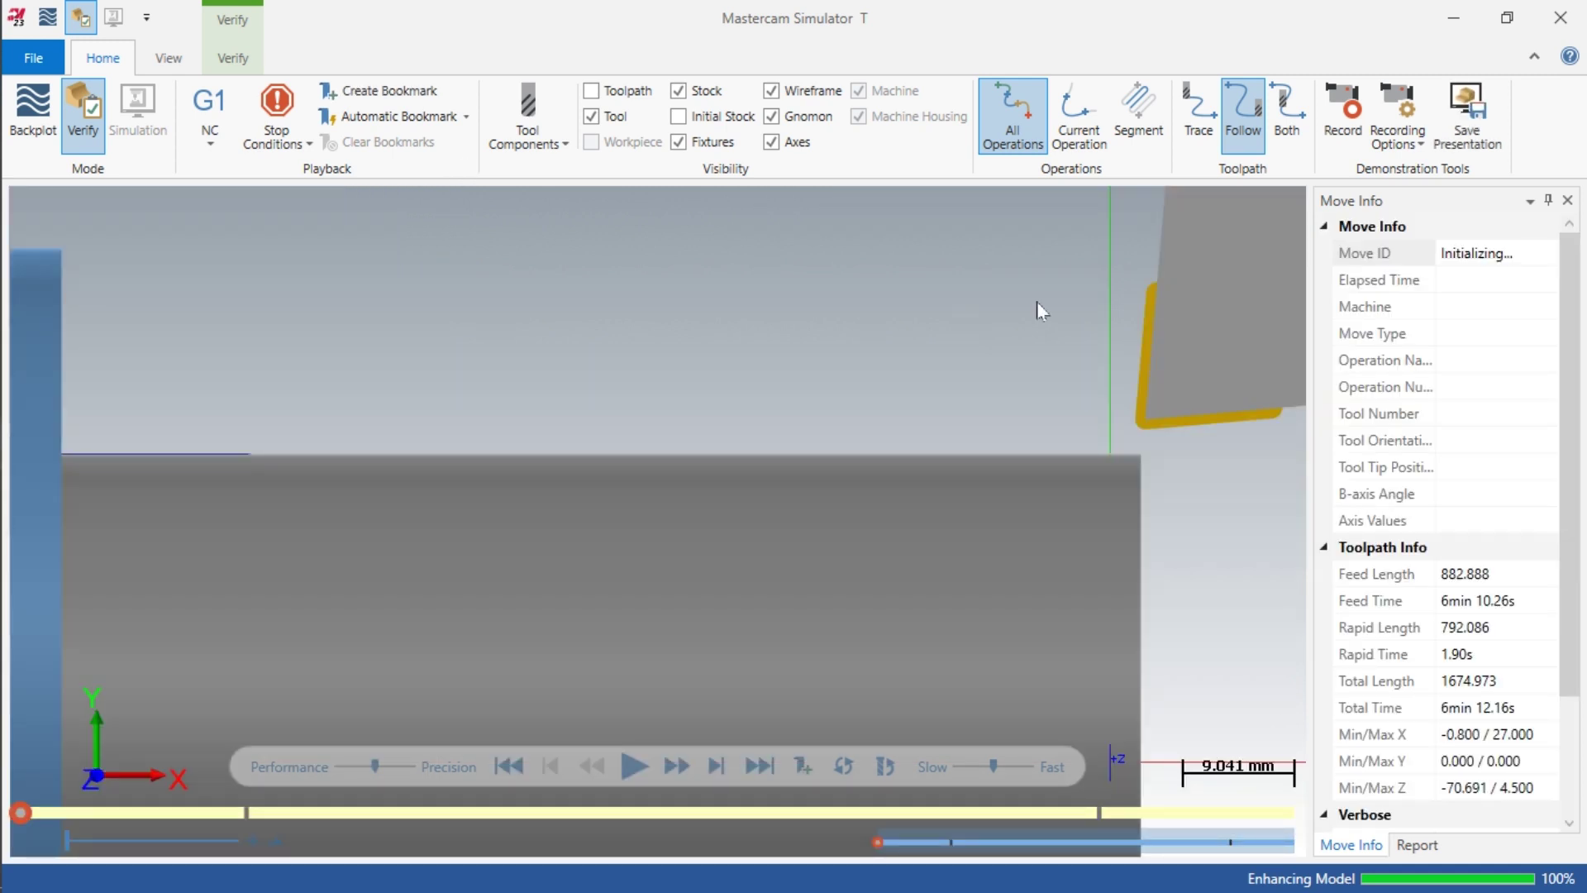
{"action": "scroll", "coordinate": [1061, 302], "scroll_direction": "down", "scroll_amount": 4}
{"action": "scroll", "coordinate": [945, 532], "scroll_direction": "down", "scroll_amount": 4}
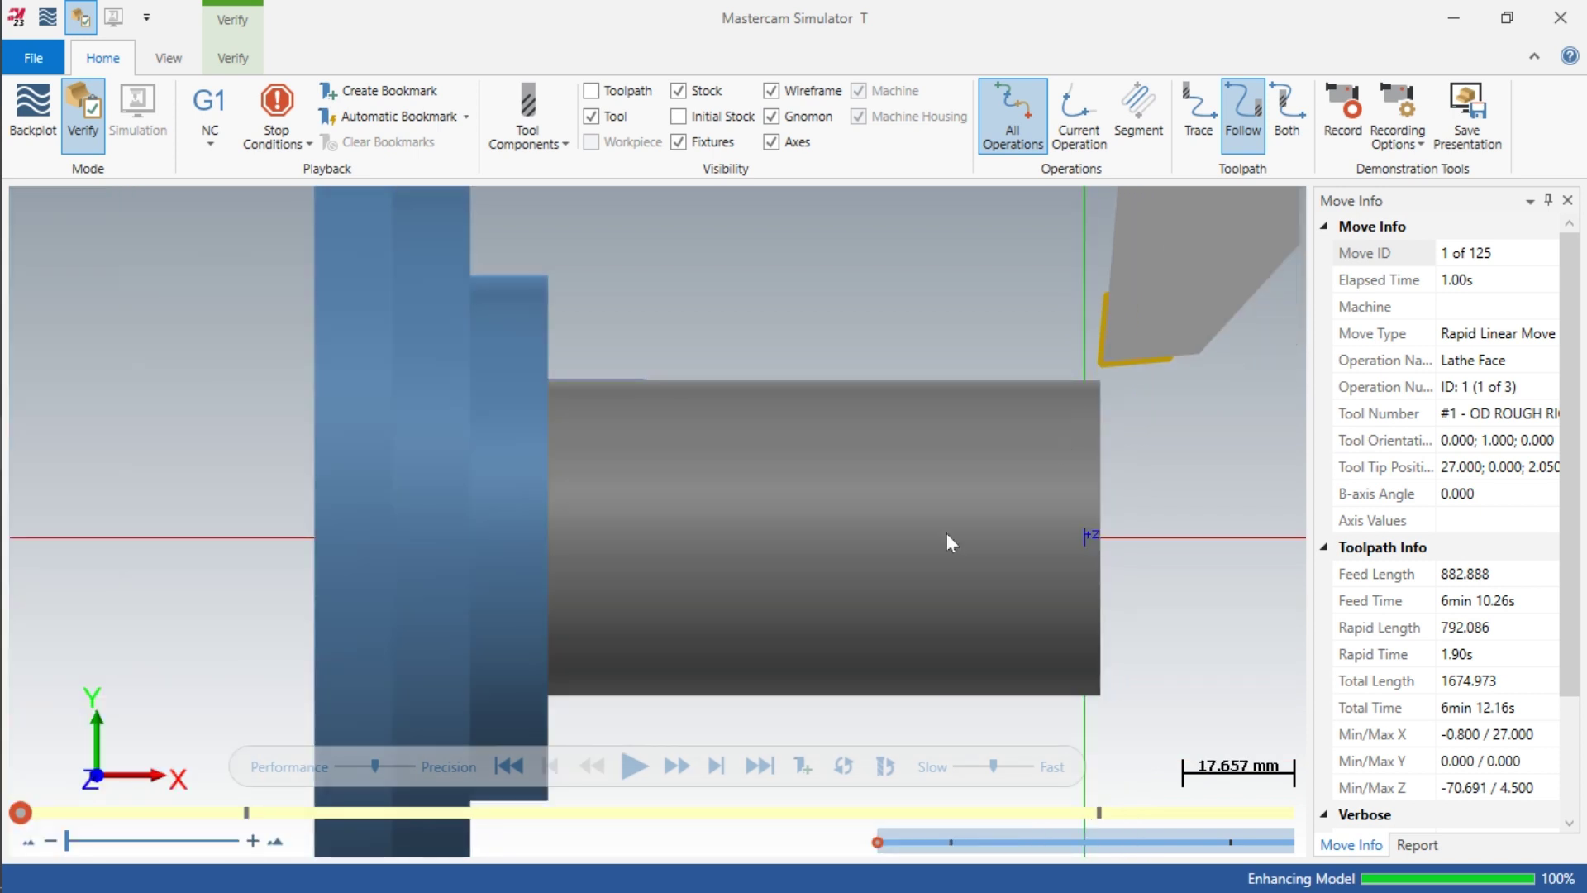
{"action": "left_click", "coordinate": [170, 58]}
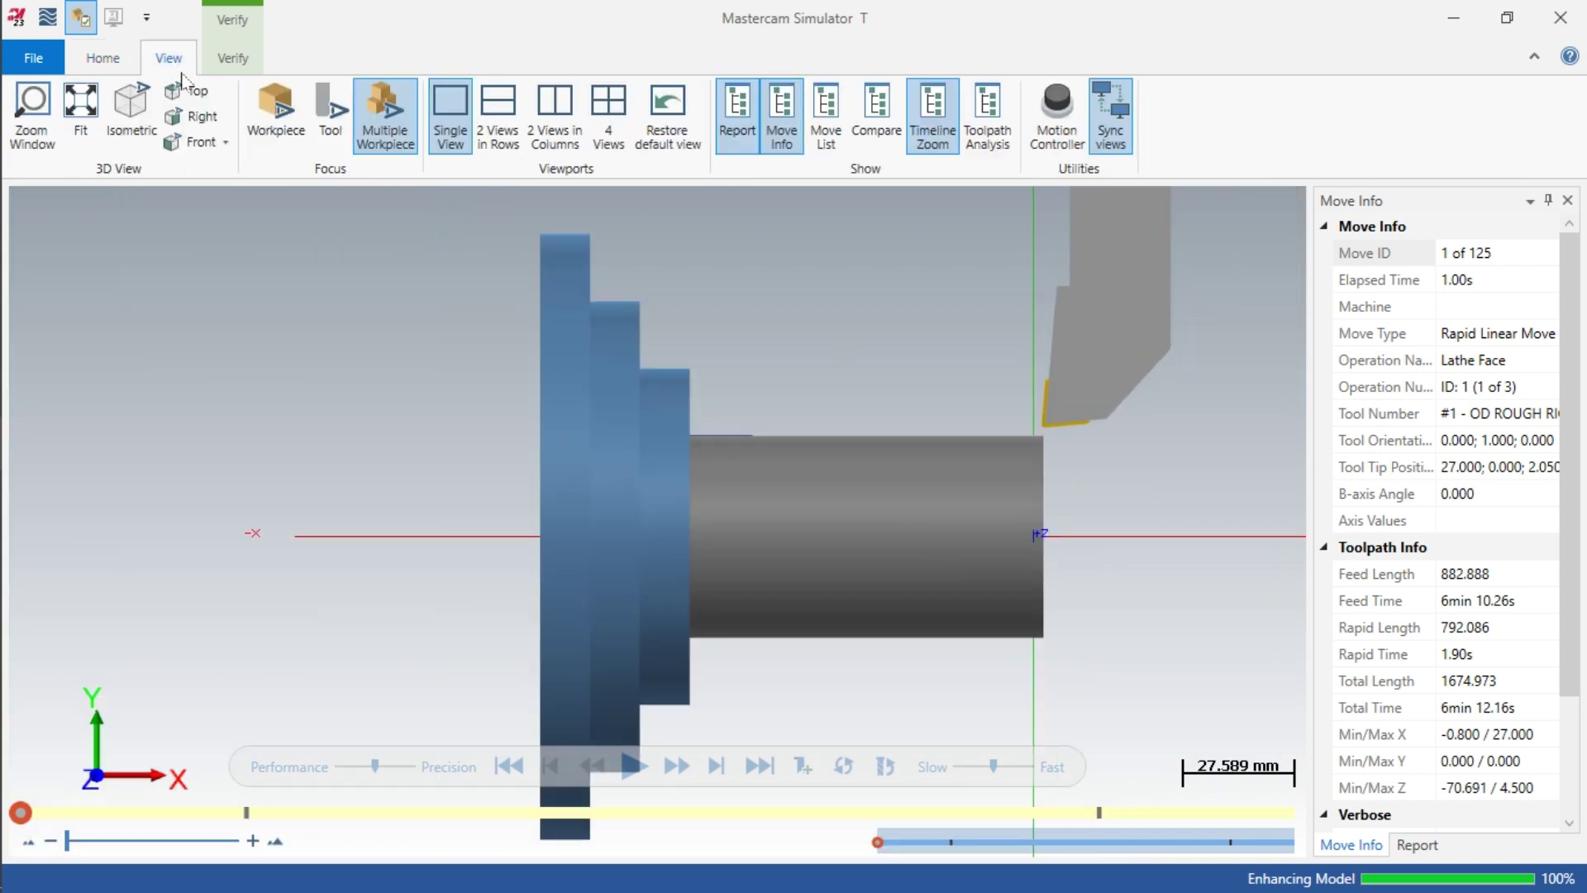
{"action": "left_click", "coordinate": [131, 108]}
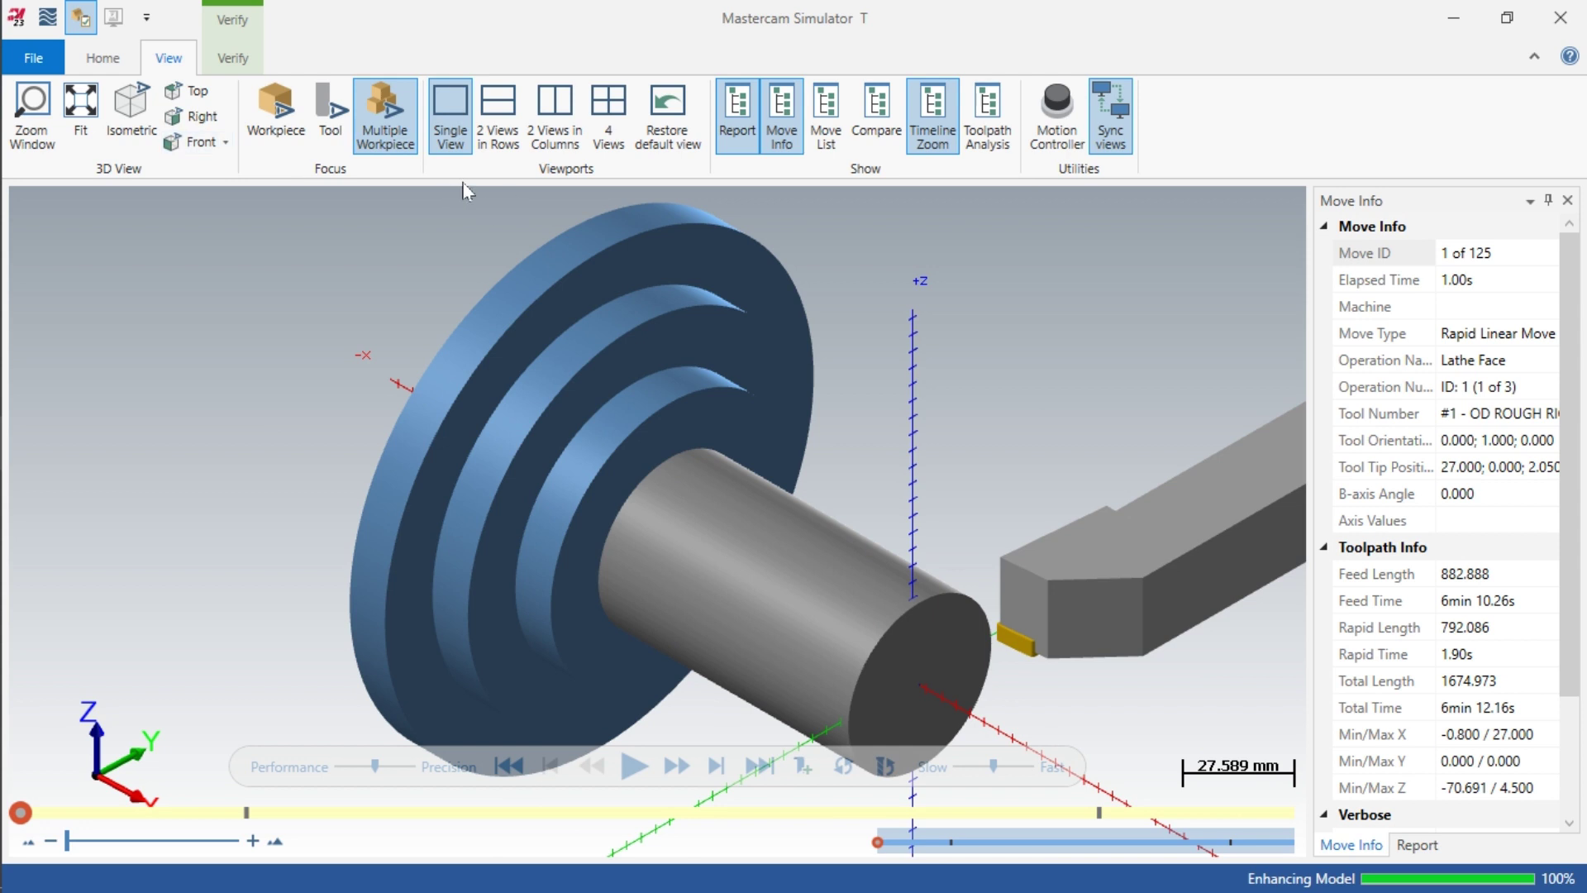
Step: Make the chuck fixture translucent in the verification view
{"action": "left_click", "coordinate": [106, 66]}
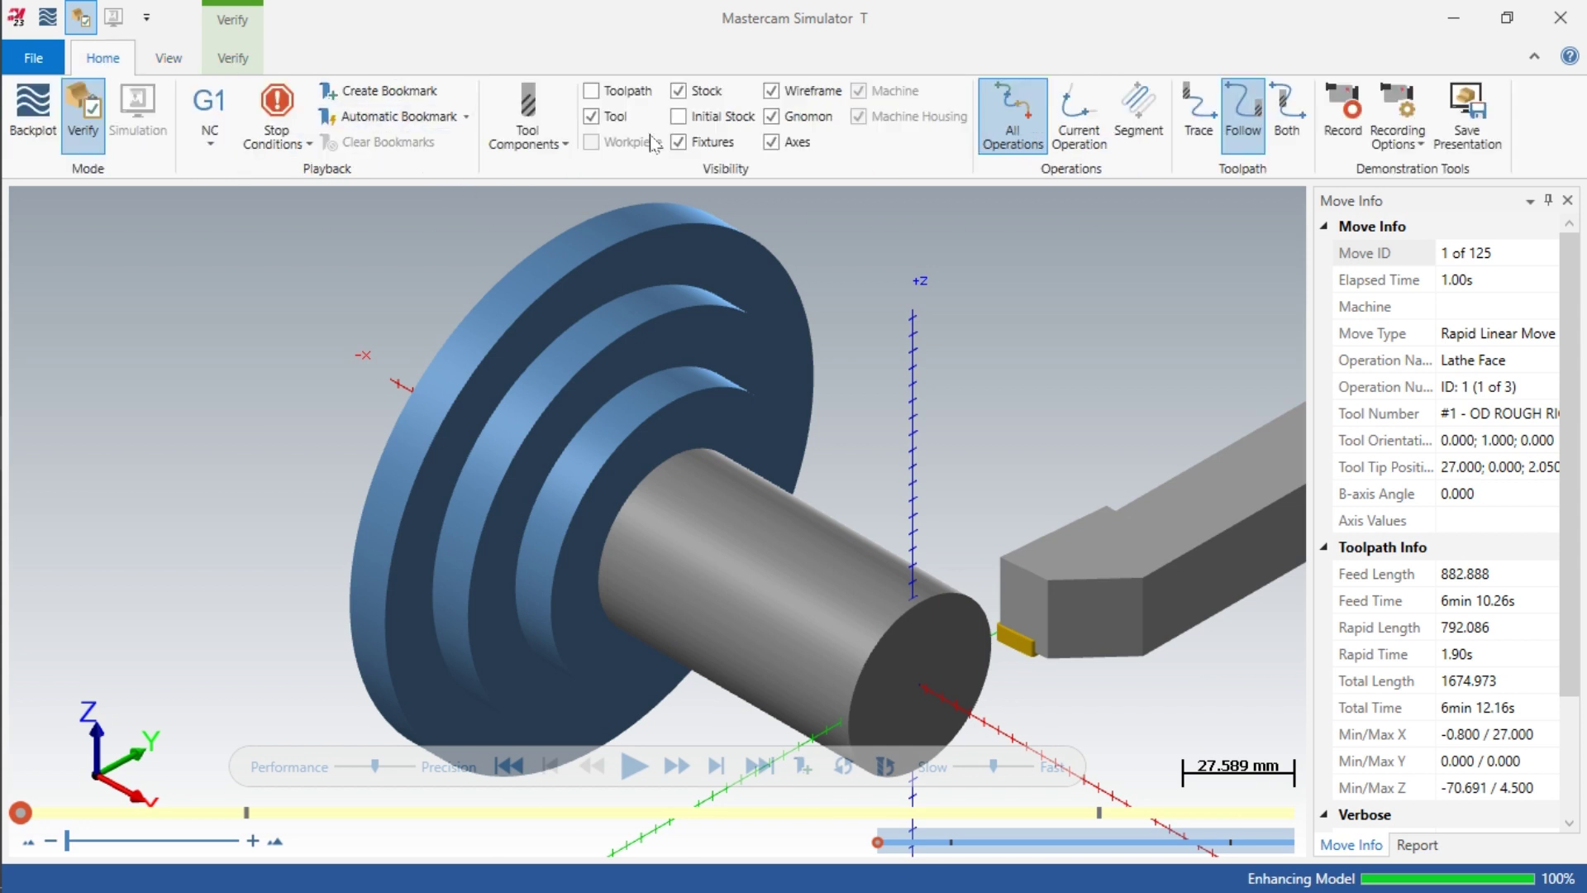
{"action": "left_click", "coordinate": [677, 141]}
{"action": "scroll", "coordinate": [603, 413], "scroll_direction": "down", "scroll_amount": 4}
{"action": "scroll", "coordinate": [813, 545], "scroll_direction": "up", "scroll_amount": 6}
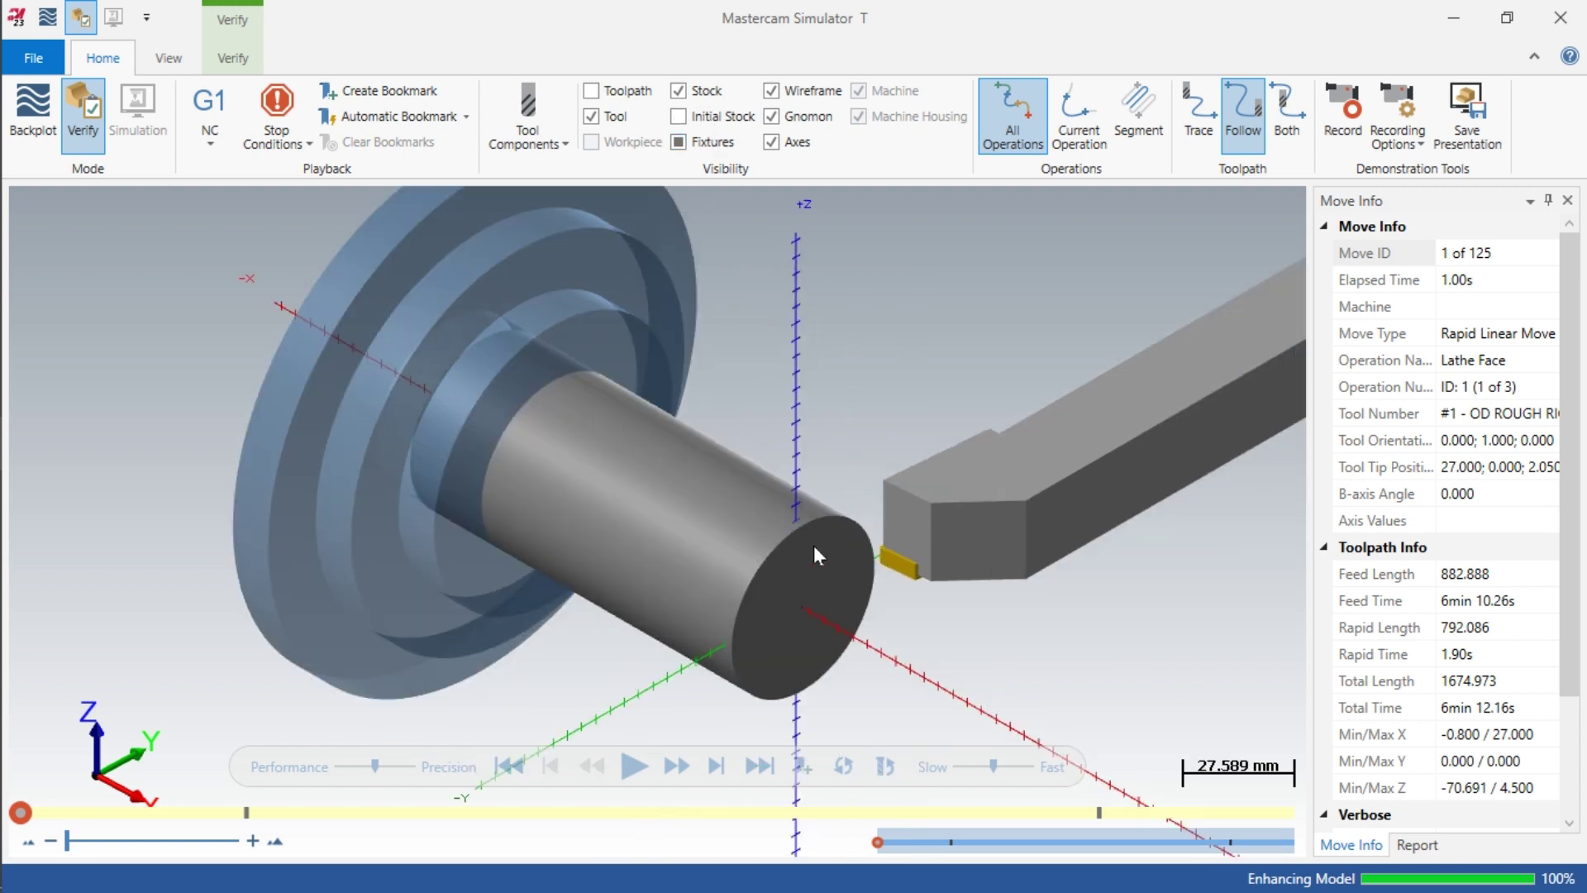
Step: Slow down the playback speed and play the verification of the turning operations
{"action": "scroll", "coordinate": [821, 547], "scroll_direction": "down", "scroll_amount": 2}
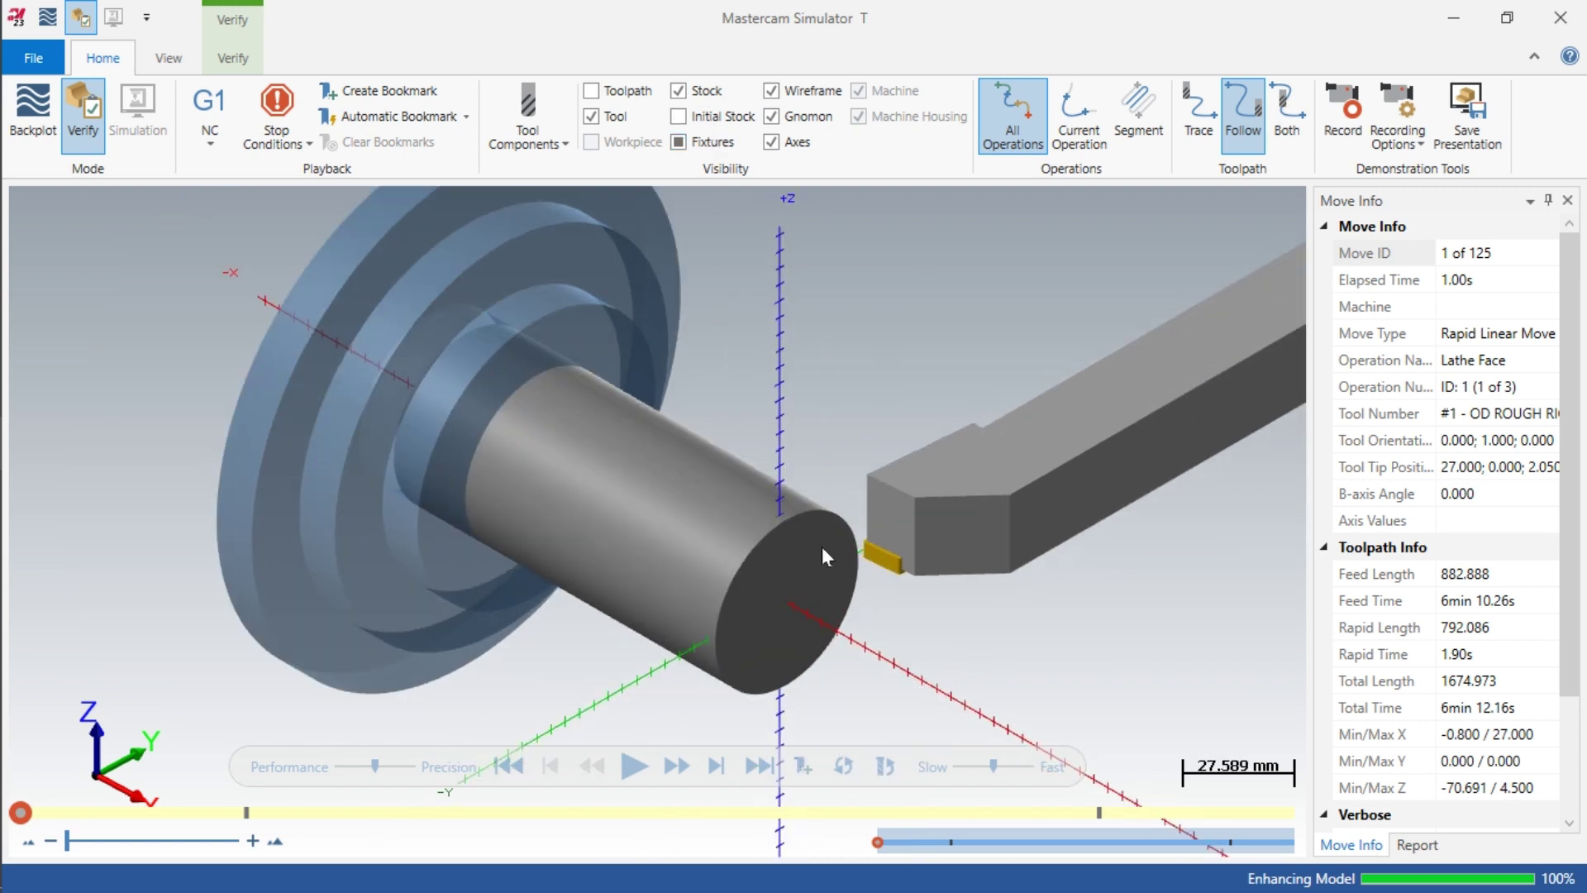
{"action": "left_click", "coordinate": [960, 766]}
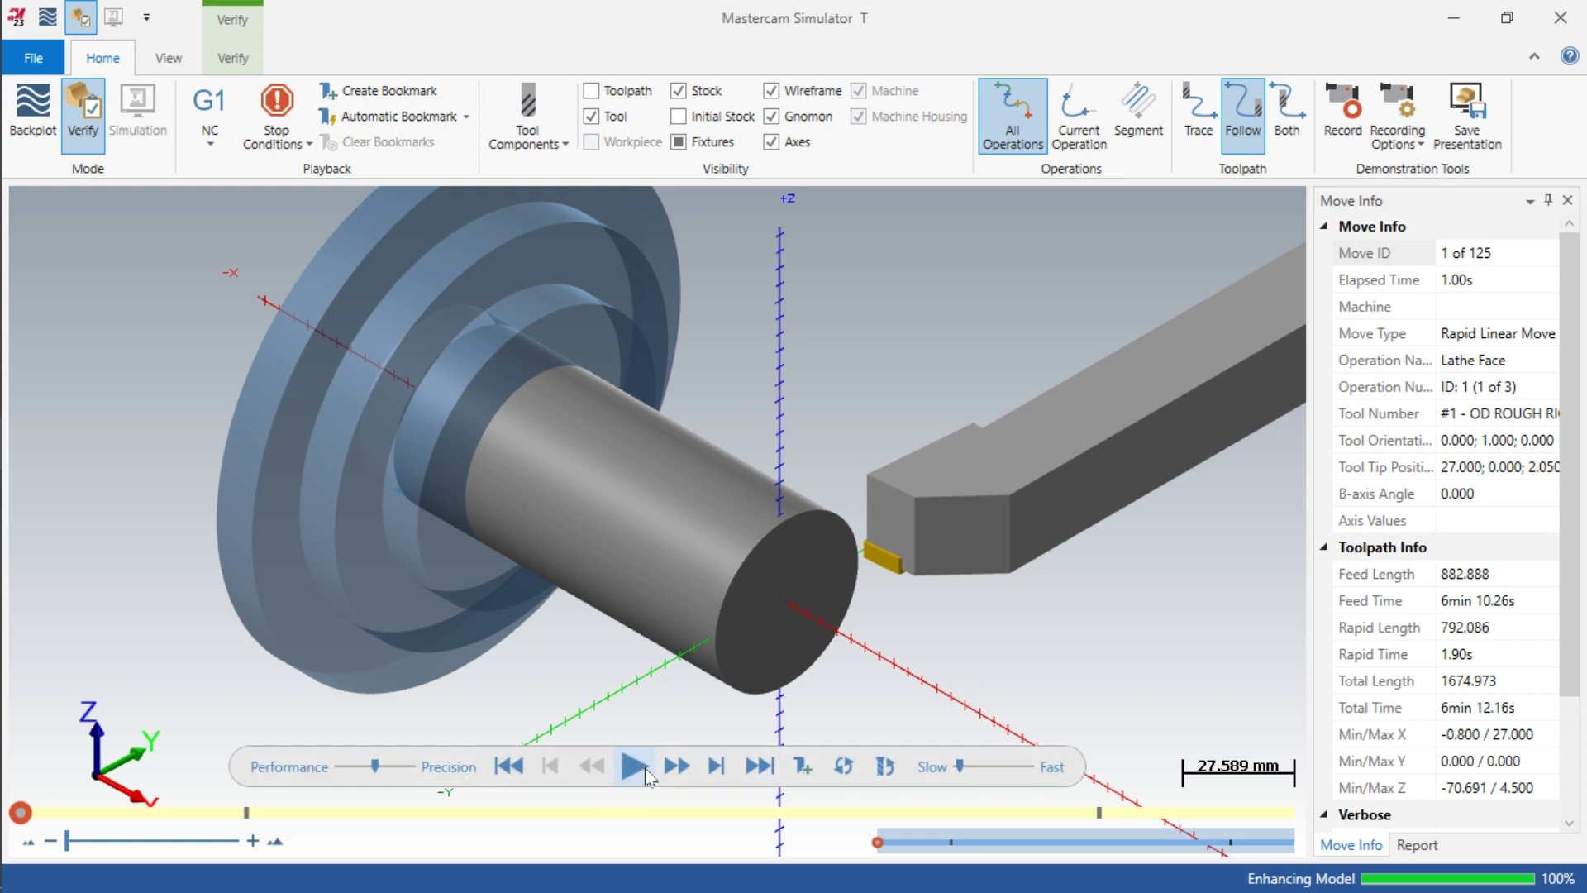
{"action": "left_click", "coordinate": [649, 775]}
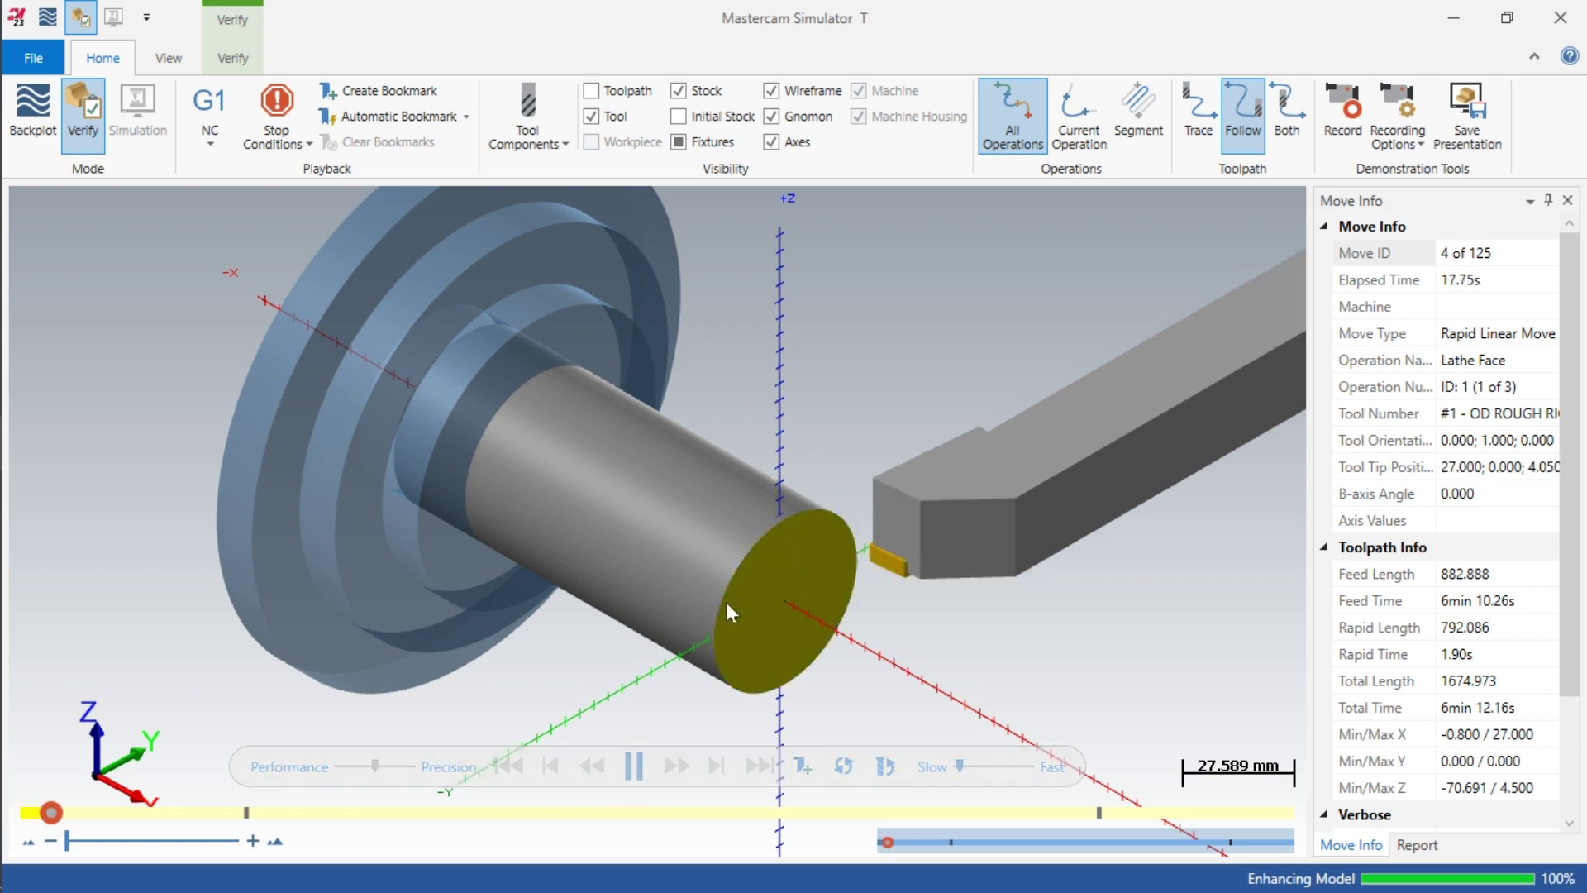